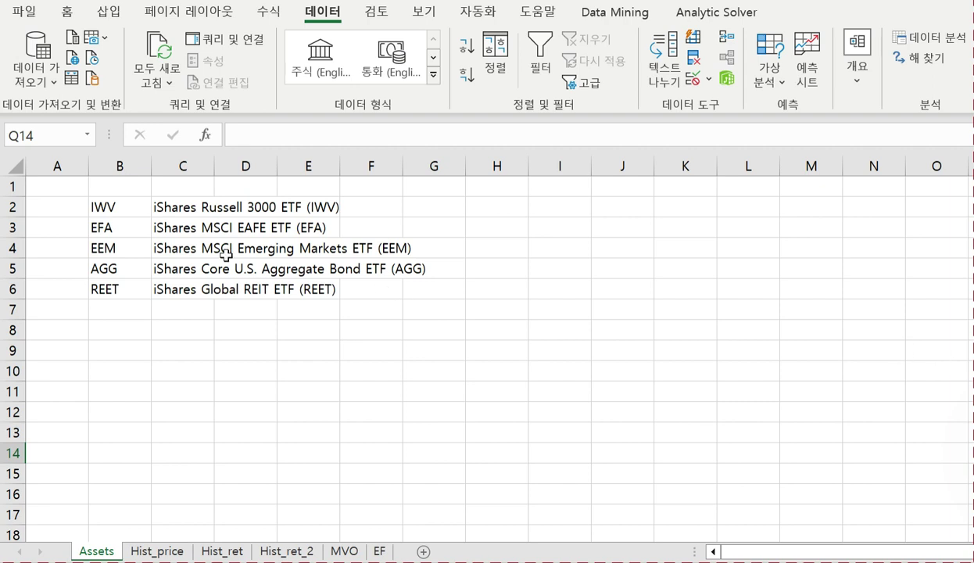
# - Review the five ETF tickers and names in B2:C6 of the Assets sheet, and open the Hist_price sheet
pyautogui.moveTo(121, 207); pyautogui.dragTo(194, 290)
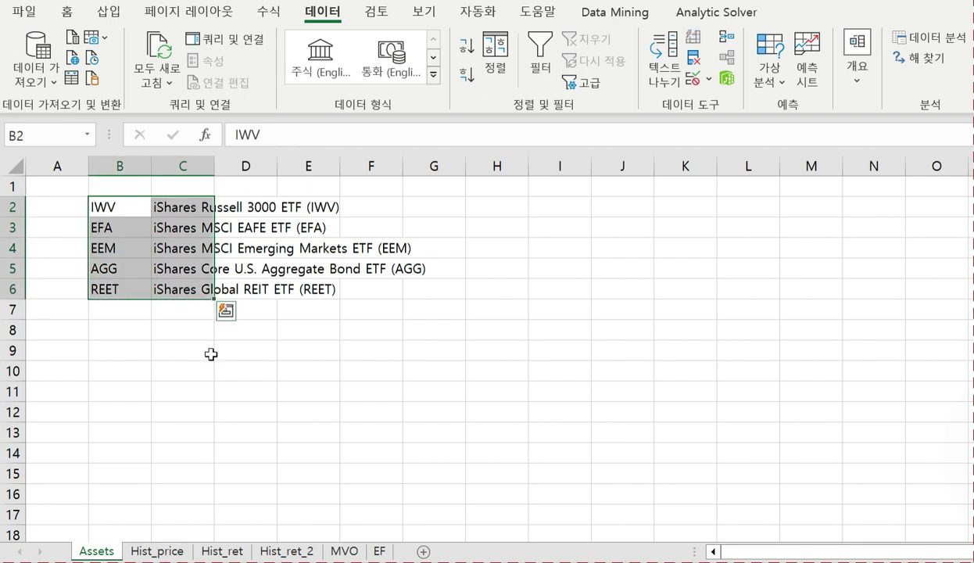
pyautogui.click(211, 354)
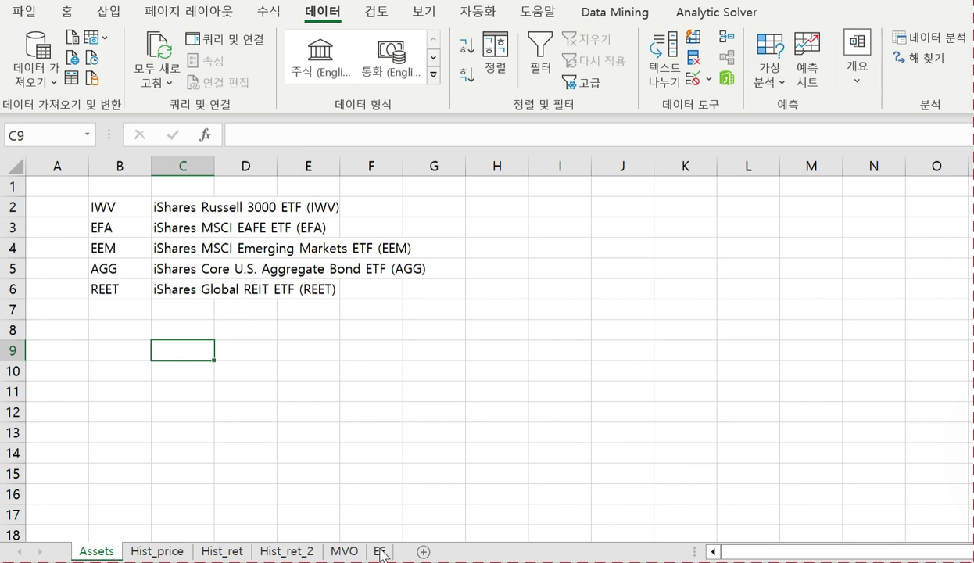
pyautogui.click(168, 549)
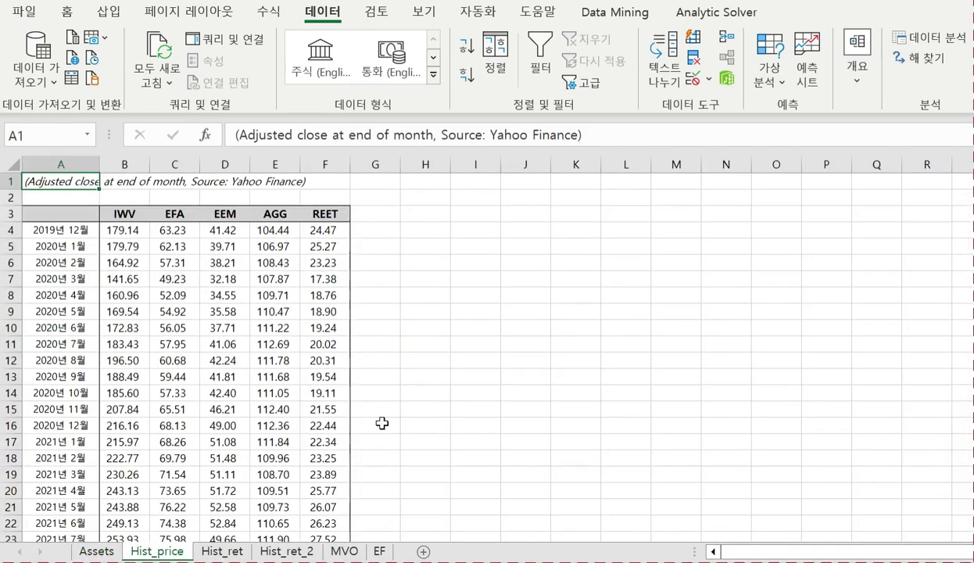
pyautogui.click(479, 390)
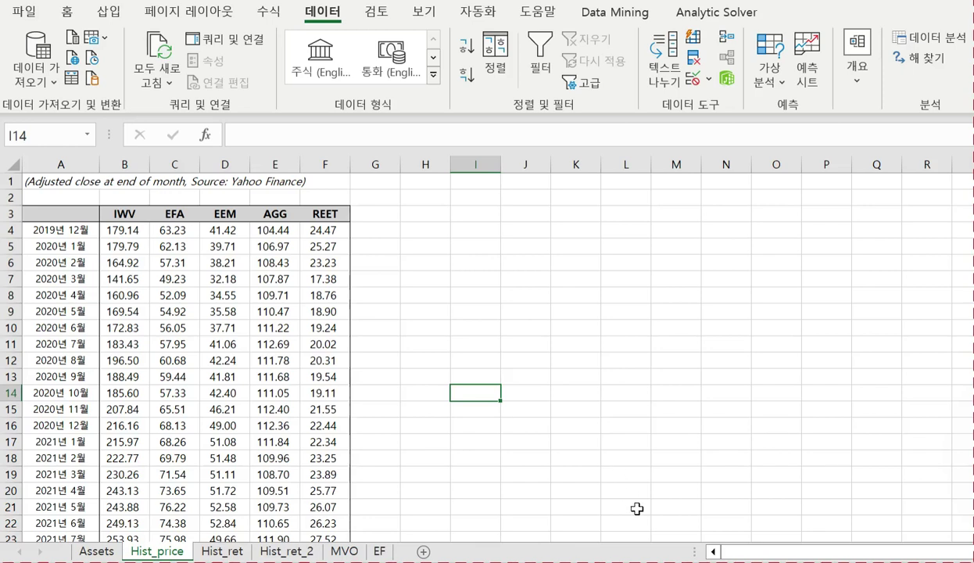
# - Check the IWV quote page on Yahoo Finance in the browser, and return to Excel to examine the monthly prices on Hist_price
pyautogui.hotkey('alt', 'Tab')
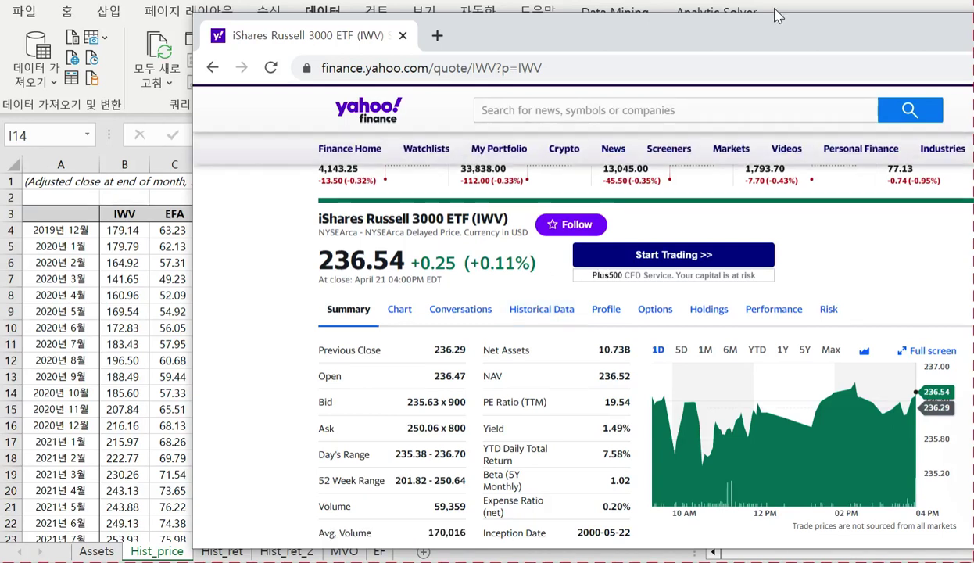
pyautogui.click(727, 1)
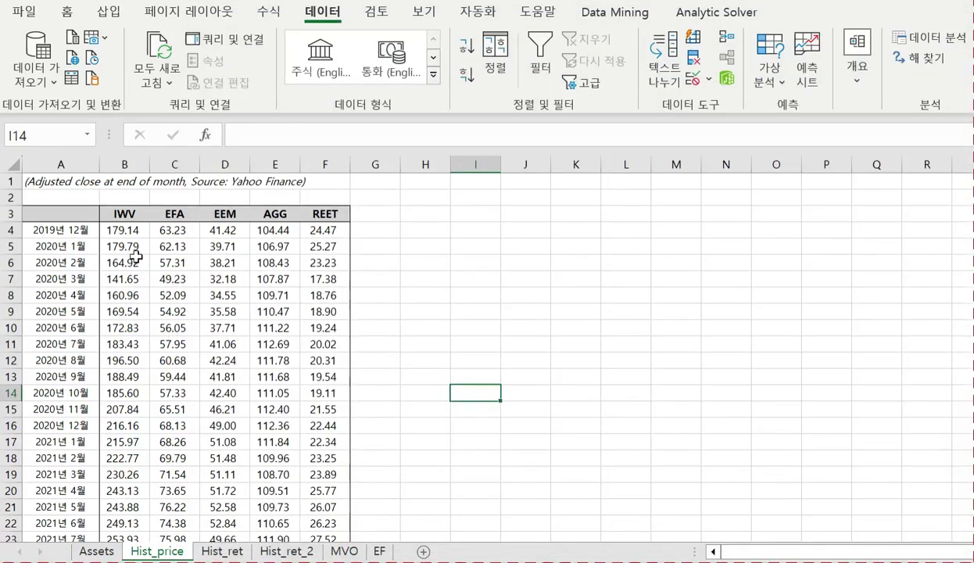
pyautogui.moveTo(114, 229); pyautogui.dragTo(301, 378)
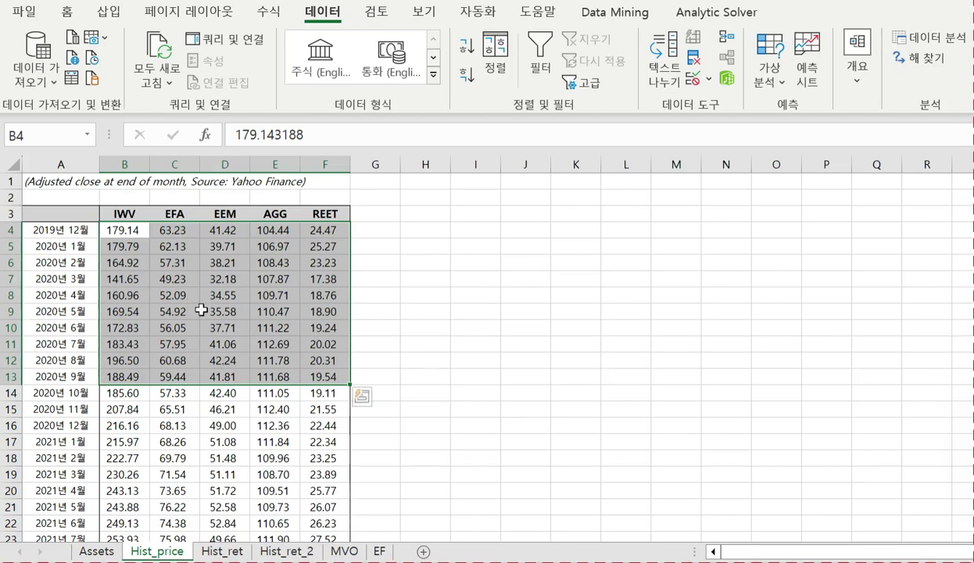
pyautogui.scroll(-9, 322, 397)
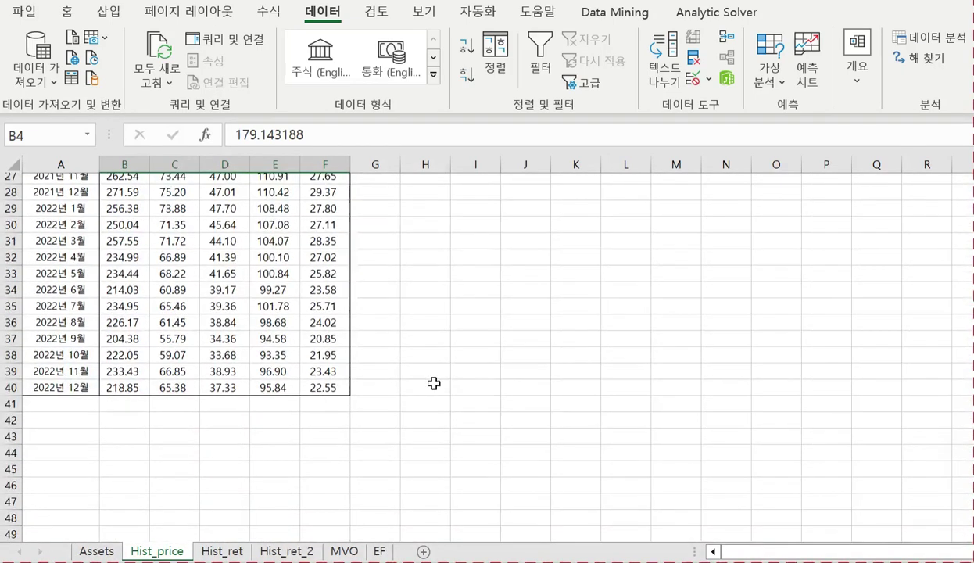
pyautogui.click(434, 384)
pyautogui.scroll(9, 434, 383)
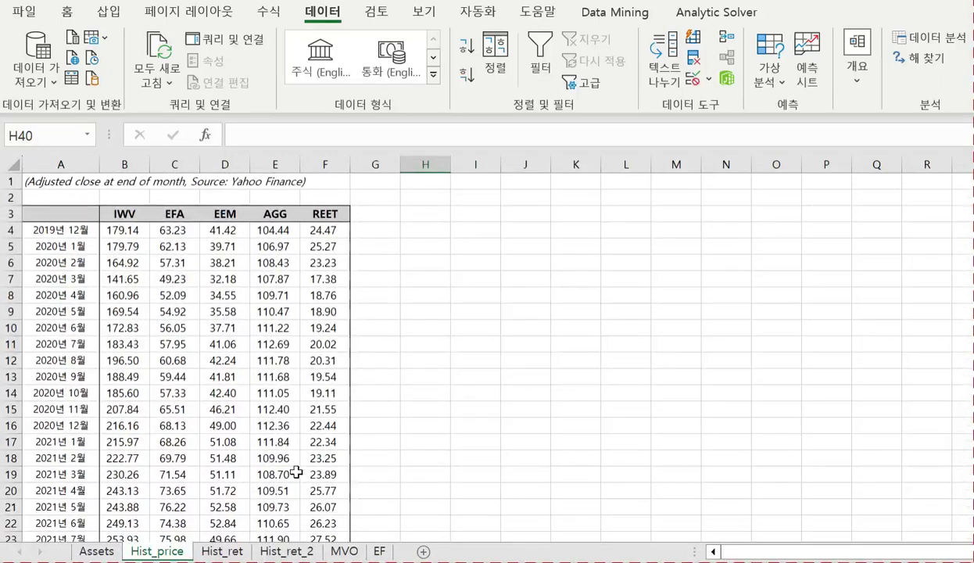
# - Open the Hist_ret sheet and examine the monthly return formula in B4 and the return table
pyautogui.click(227, 552)
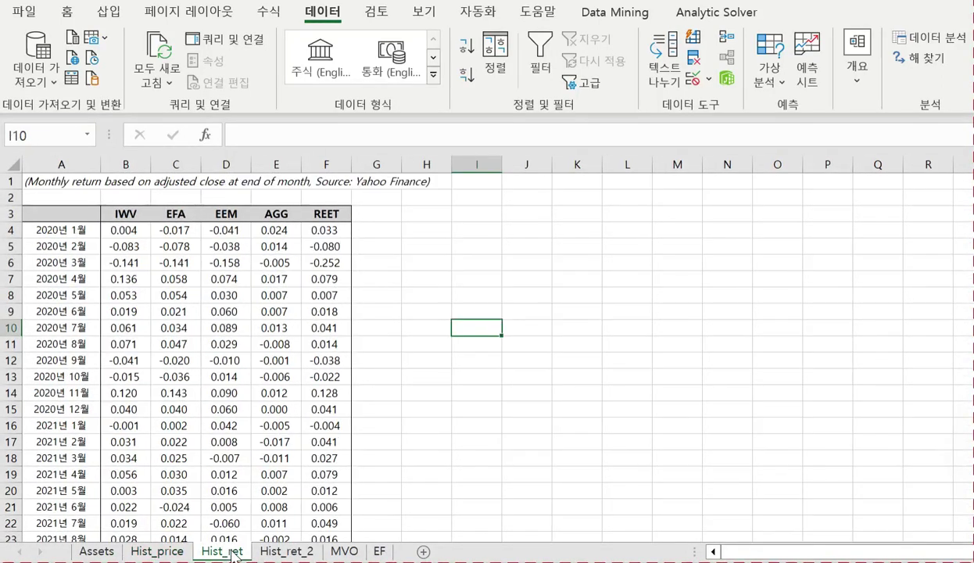
pyautogui.click(127, 230)
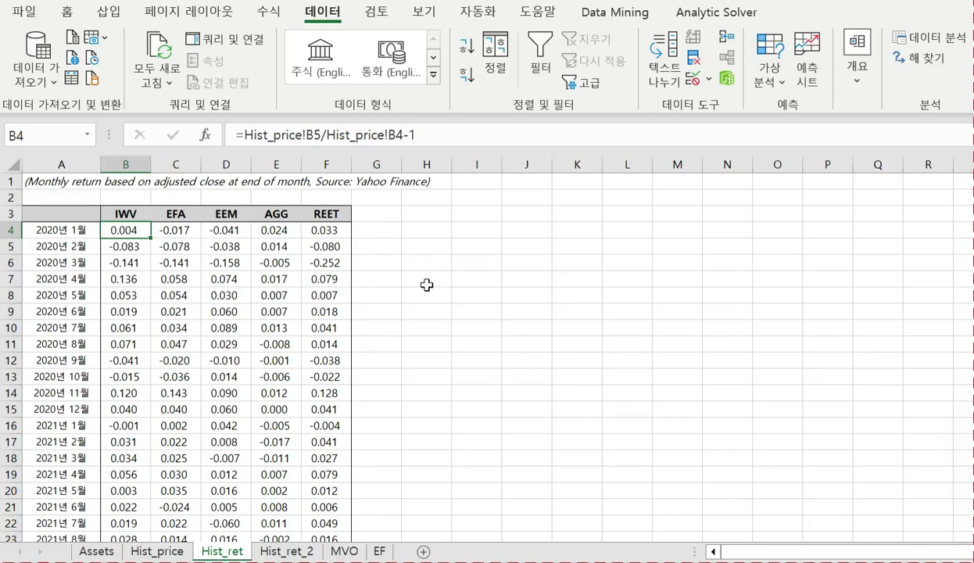
pyautogui.scroll(-8, 426, 285)
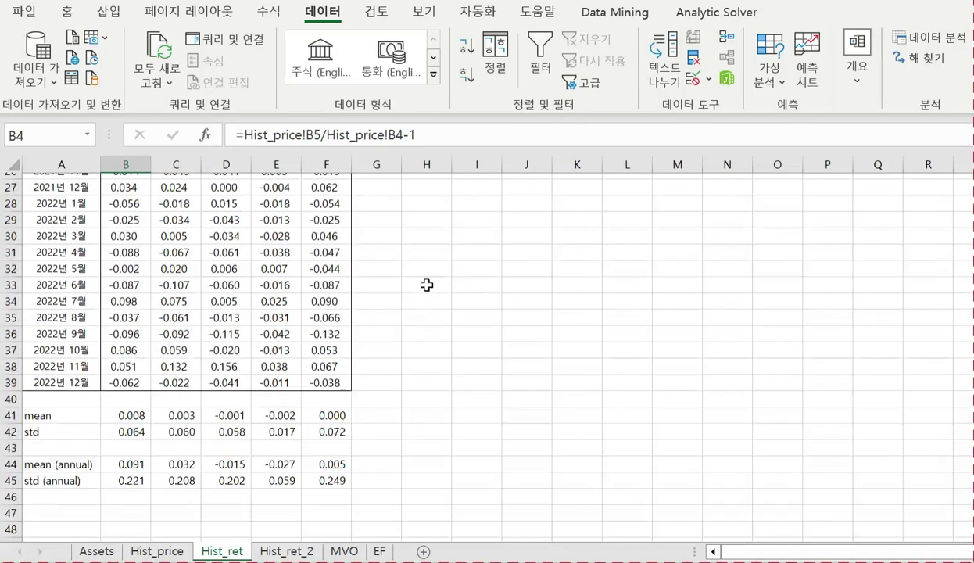
pyautogui.scroll(8, 426, 285)
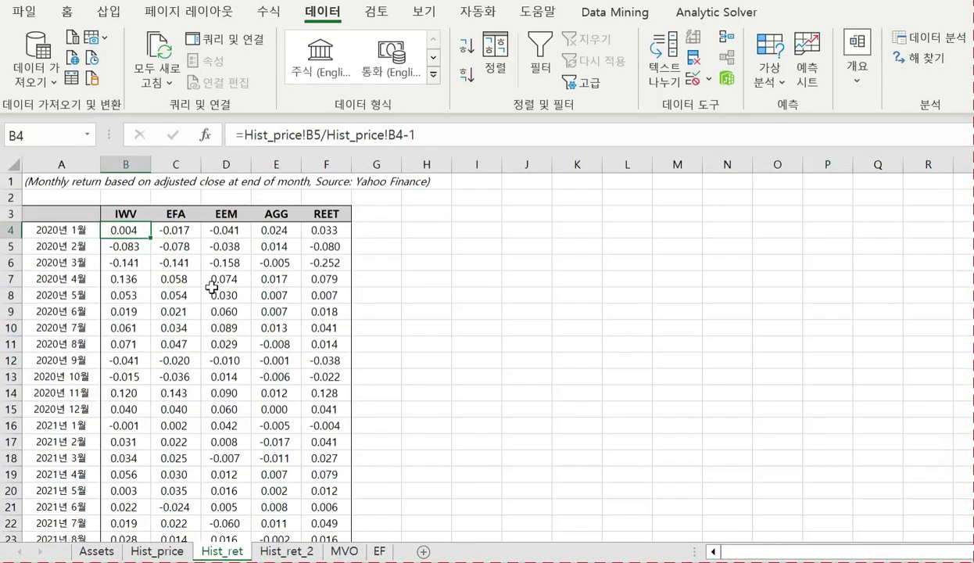
# - Inspect the mean formula in B41 and the monthly mean and std rows below the Hist_ret returns
pyautogui.scroll(-11, 211, 288)
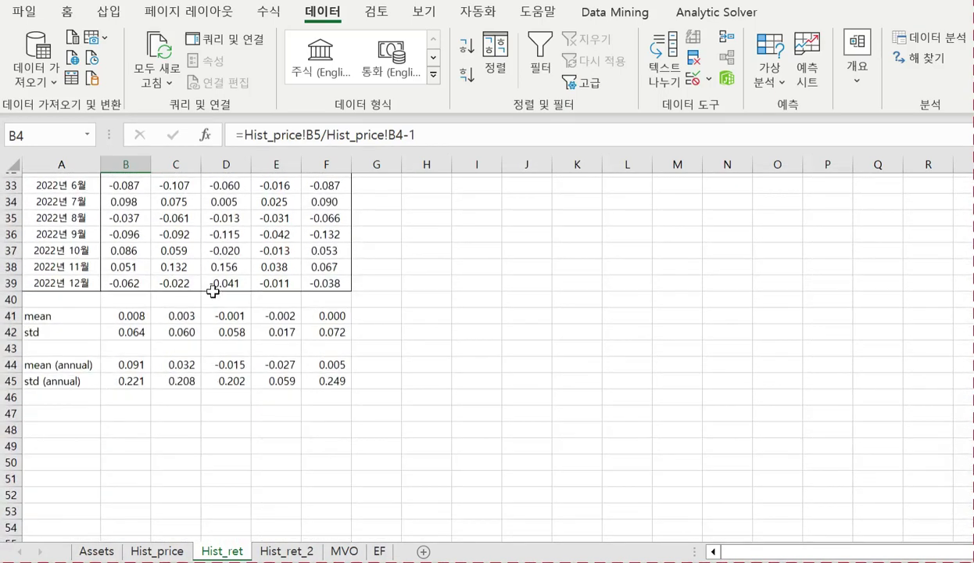
pyautogui.click(134, 319)
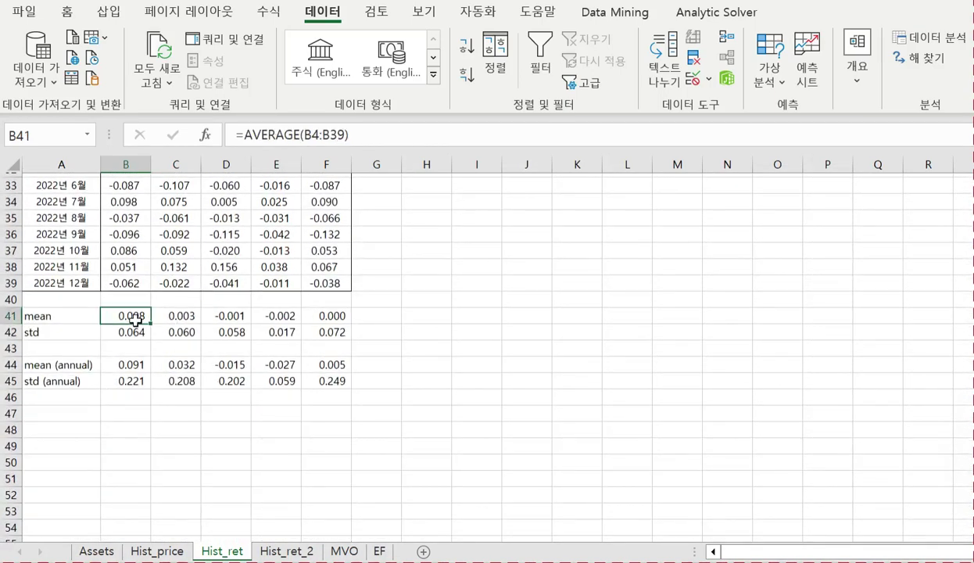
pyautogui.scroll(11, 316, 323)
pyautogui.scroll(-10, 316, 323)
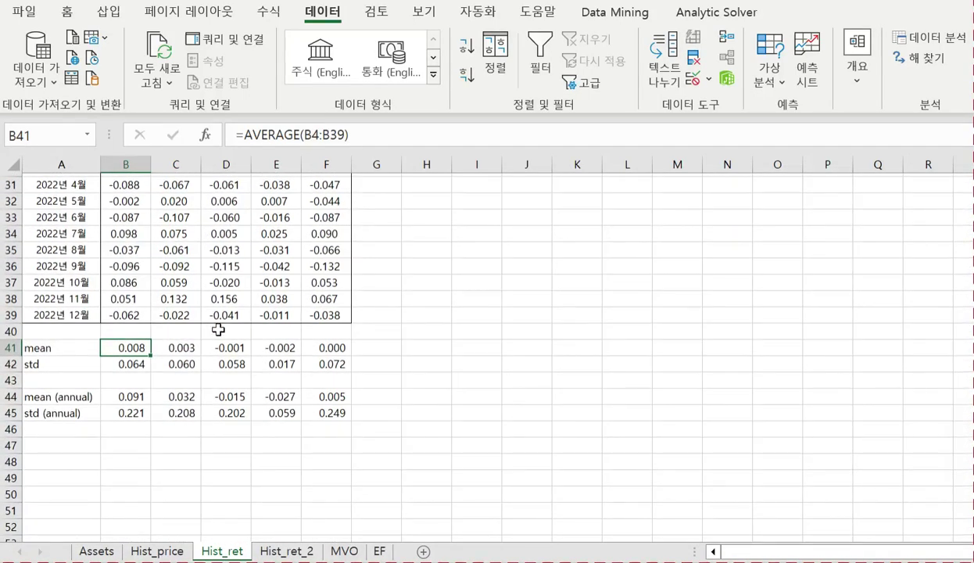
pyautogui.moveTo(134, 344); pyautogui.dragTo(315, 365)
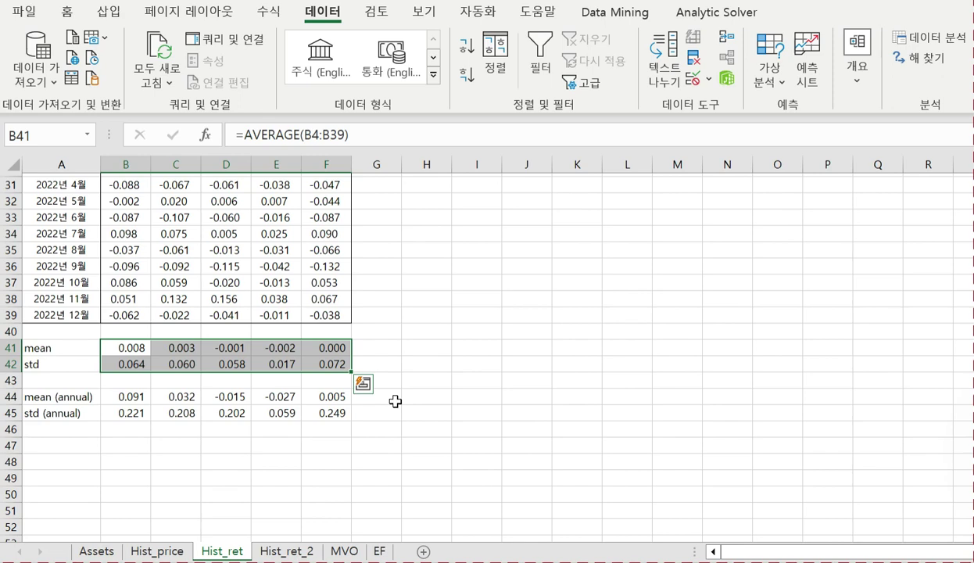
# - Inspect the annual mean and std formulas in B44 and B45, and check the monthly means of EEM and AGG
pyautogui.click(129, 396)
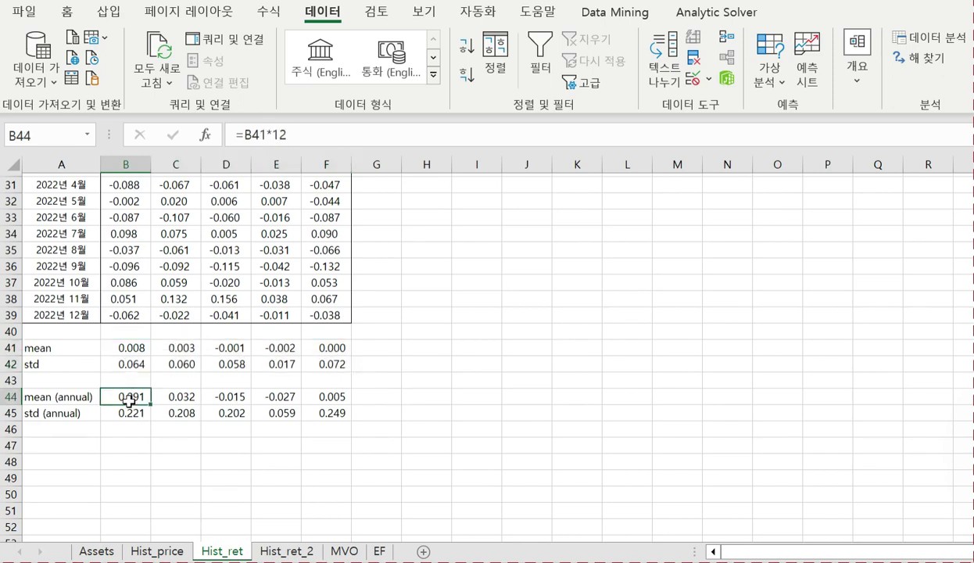
pyautogui.click(128, 411)
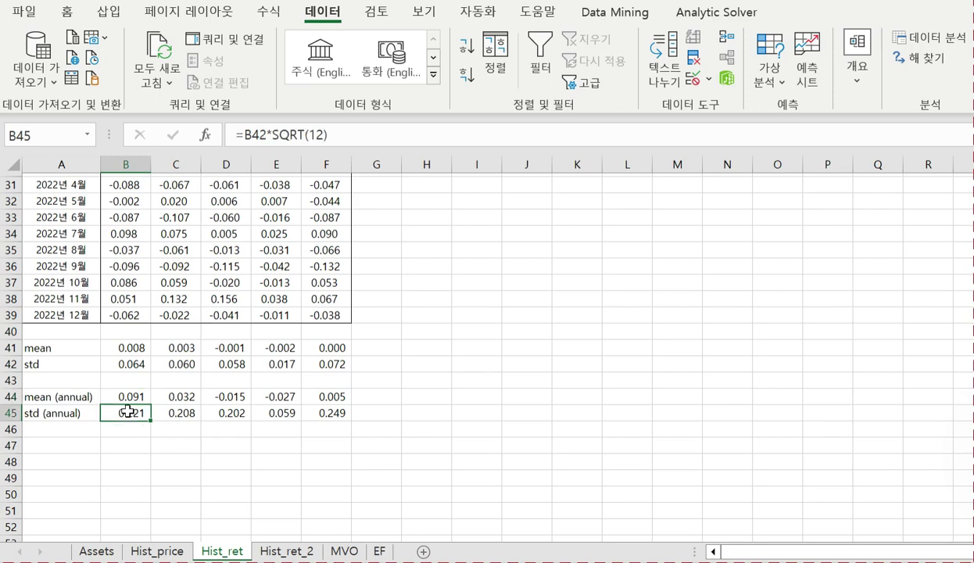
pyautogui.click(147, 446)
pyautogui.moveTo(137, 400); pyautogui.dragTo(328, 412)
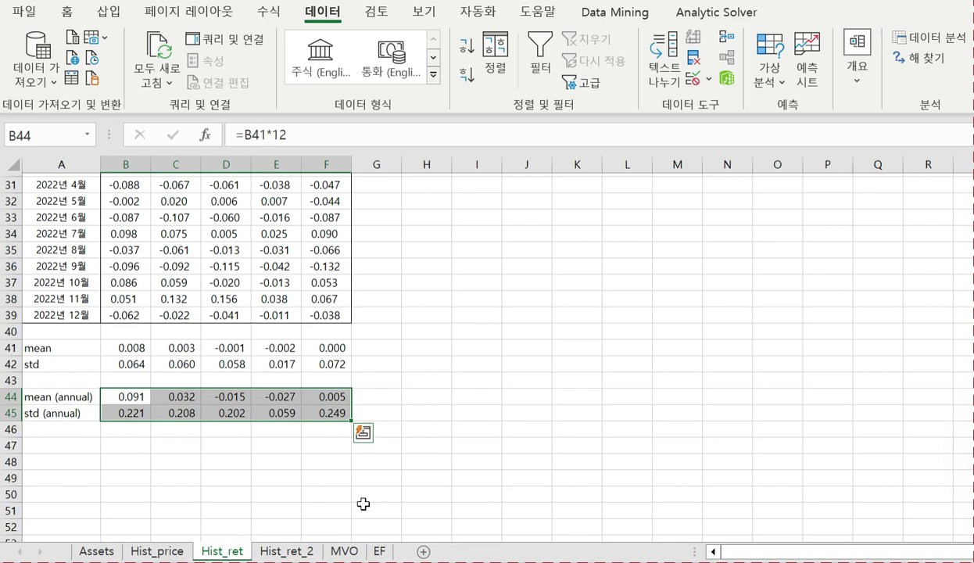
pyautogui.scroll(1, 363, 503)
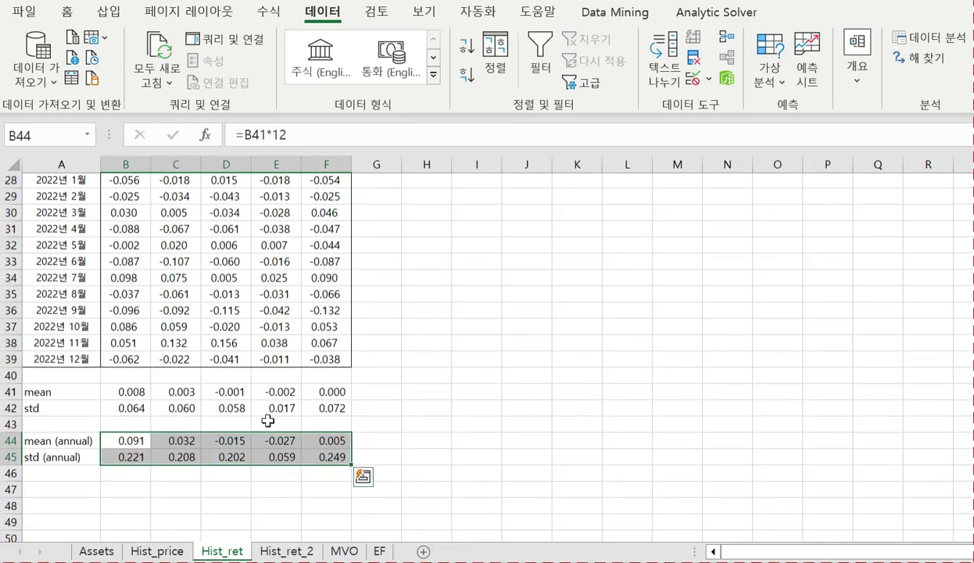
pyautogui.moveTo(238, 398); pyautogui.dragTo(275, 392)
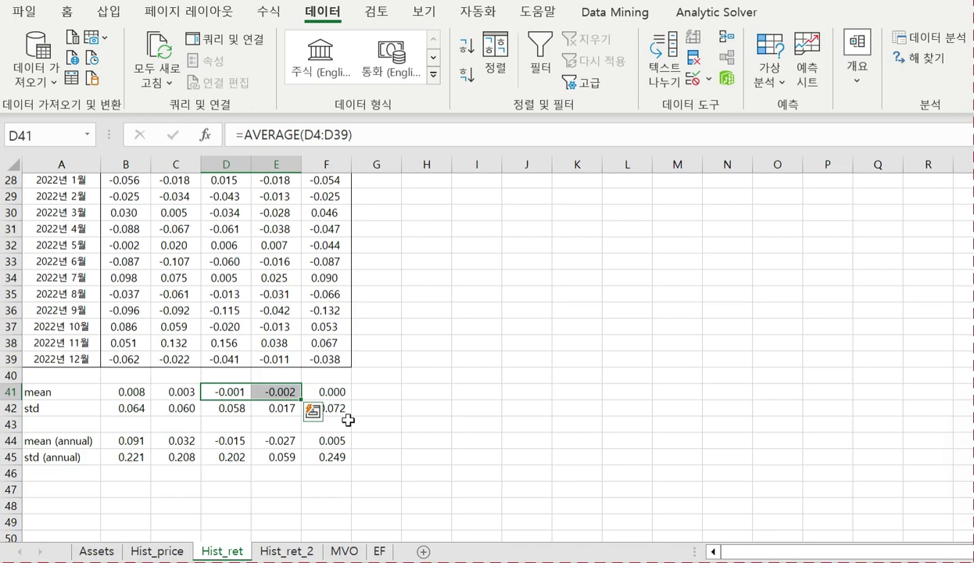
pyautogui.click(457, 442)
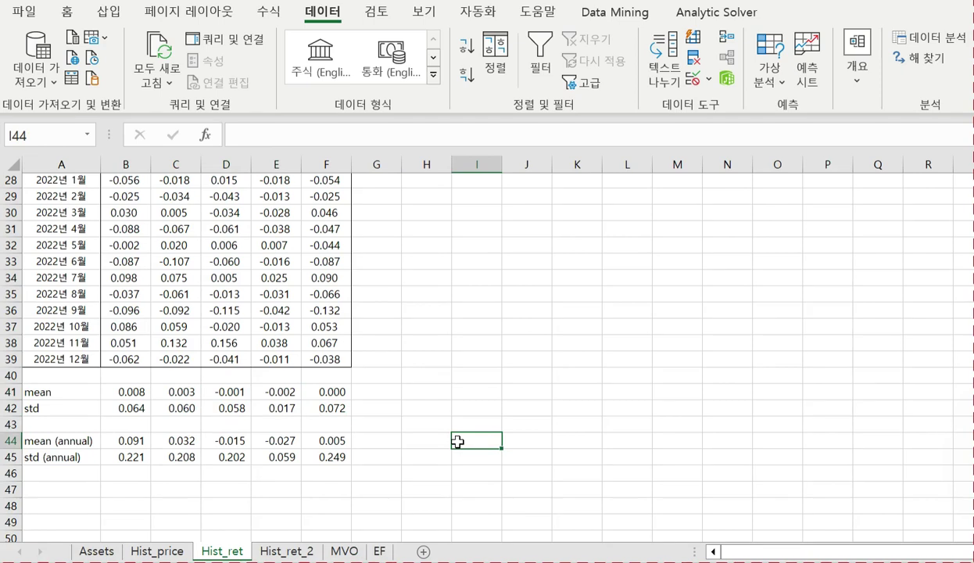
# - Open the Hist_ret_2 sheet and examine its 2020–2021 returns and the blanked-out 2022 rows in A28:F39
pyautogui.click(286, 551)
pyautogui.scroll(-4, 337, 408)
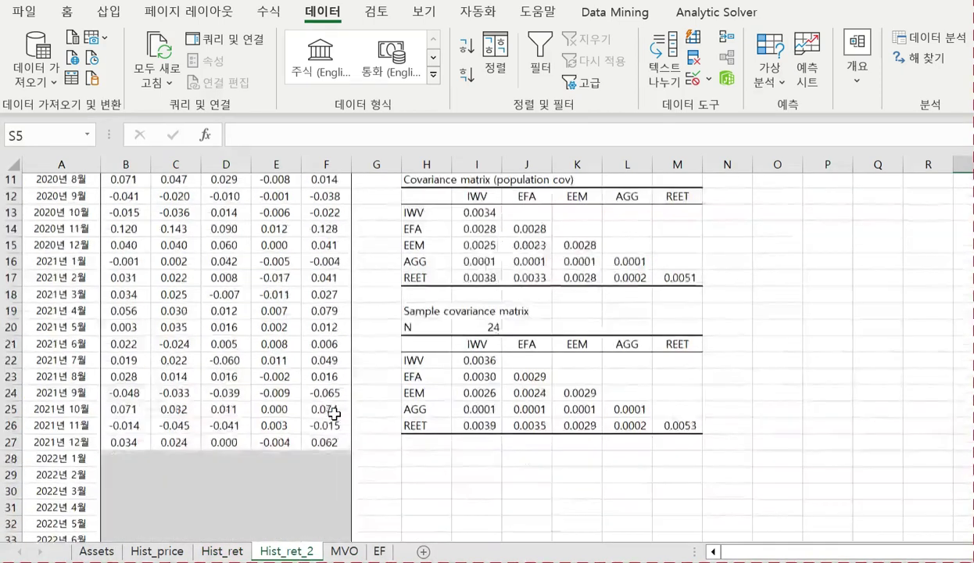
pyautogui.scroll(-3, 334, 414)
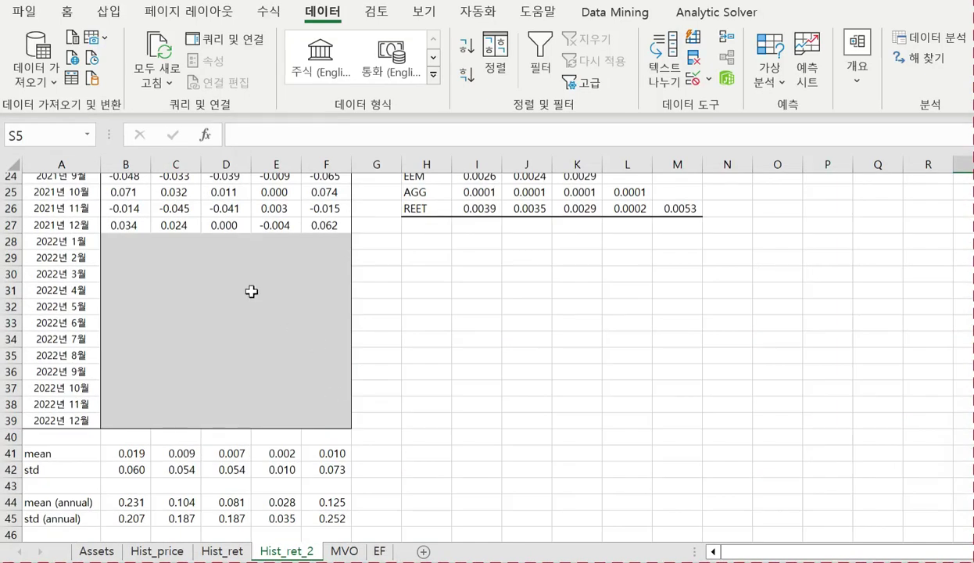
pyautogui.moveTo(84, 241); pyautogui.dragTo(321, 417)
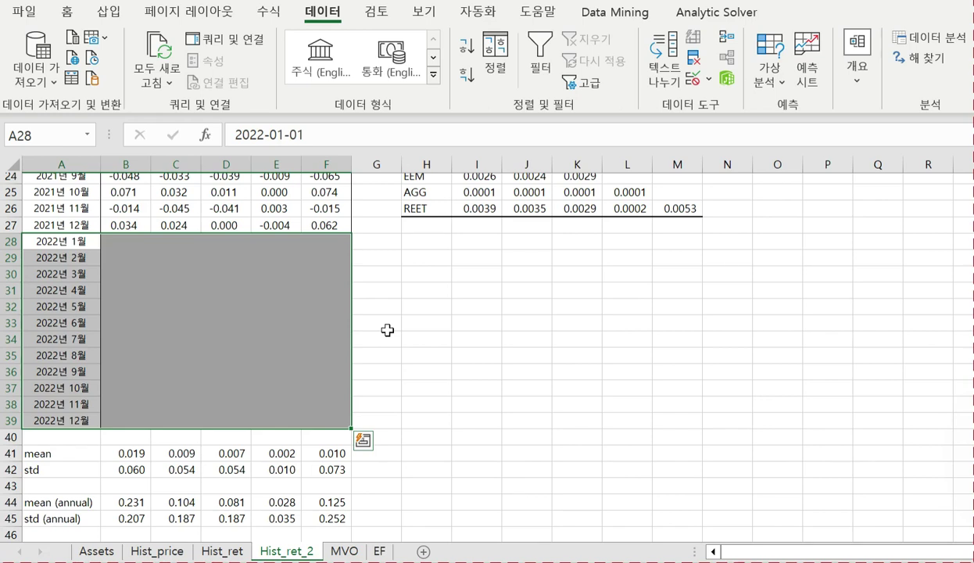
pyautogui.scroll(5, 387, 330)
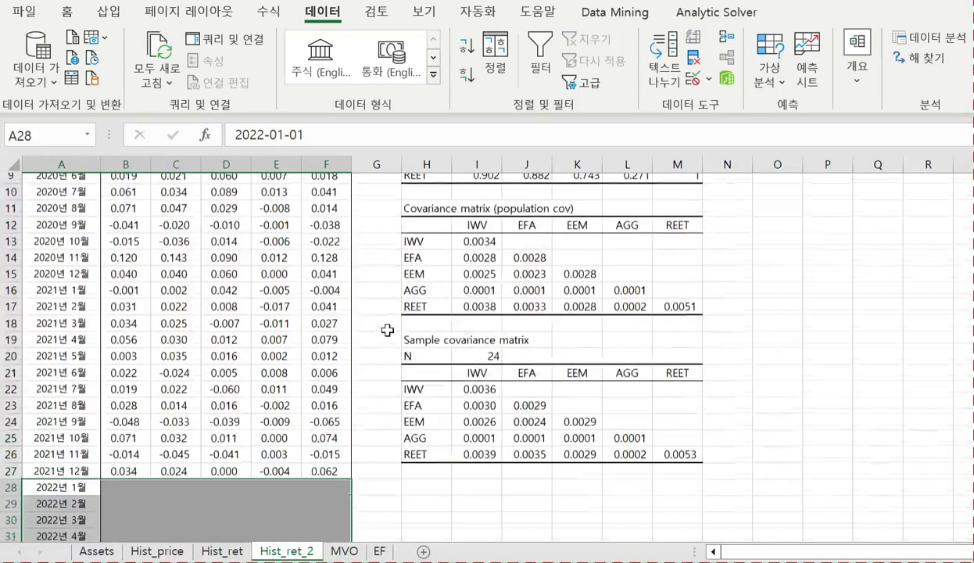
pyautogui.scroll(3, 387, 330)
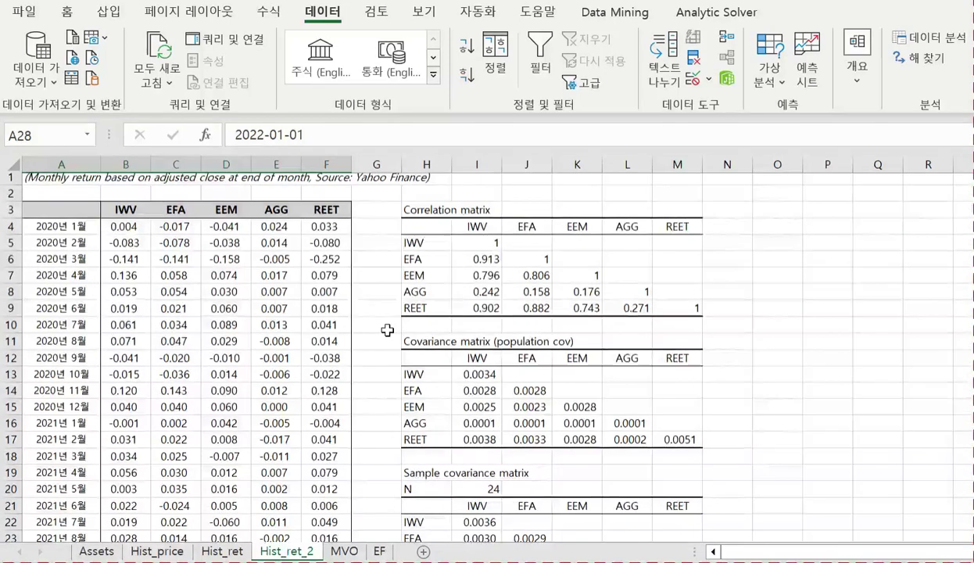
pyautogui.scroll(-3, 387, 330)
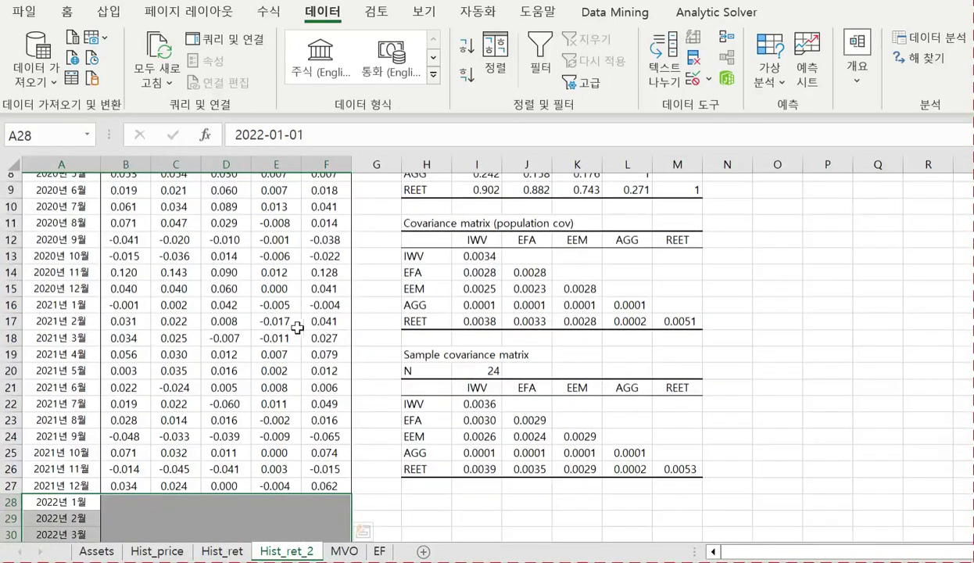
pyautogui.click(295, 328)
pyautogui.scroll(3, 294, 329)
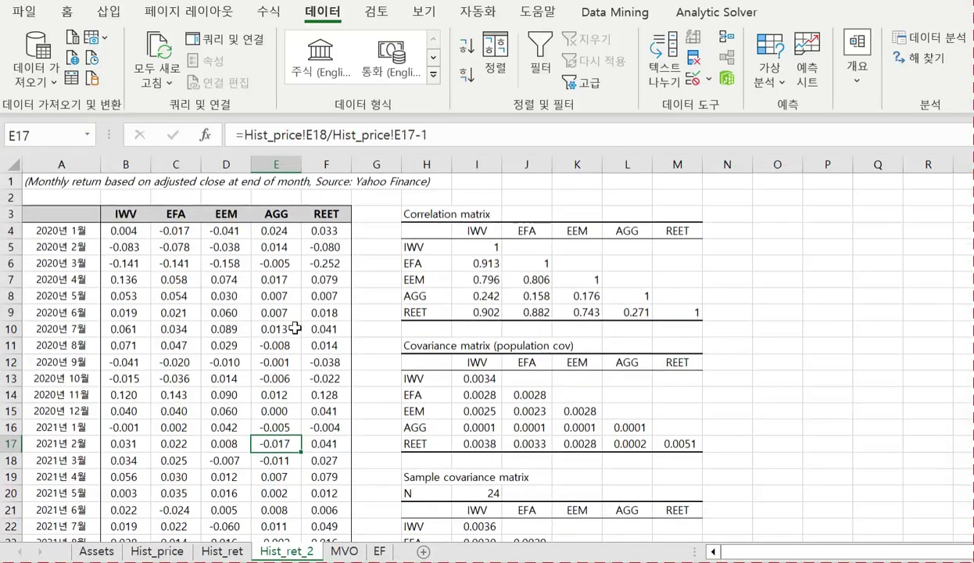
# - Review the monthly mean and std in B41:F42 and the annual figures in B44:F45, and return to the Hist_ret_2 returns and matrices
pyautogui.scroll(-4, 294, 329)
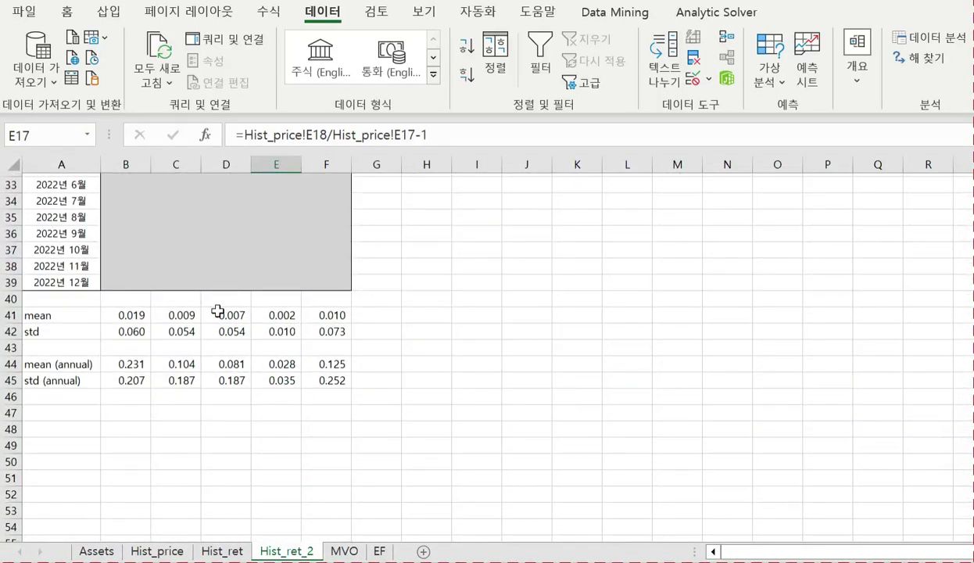
pyautogui.moveTo(149, 315); pyautogui.dragTo(317, 329)
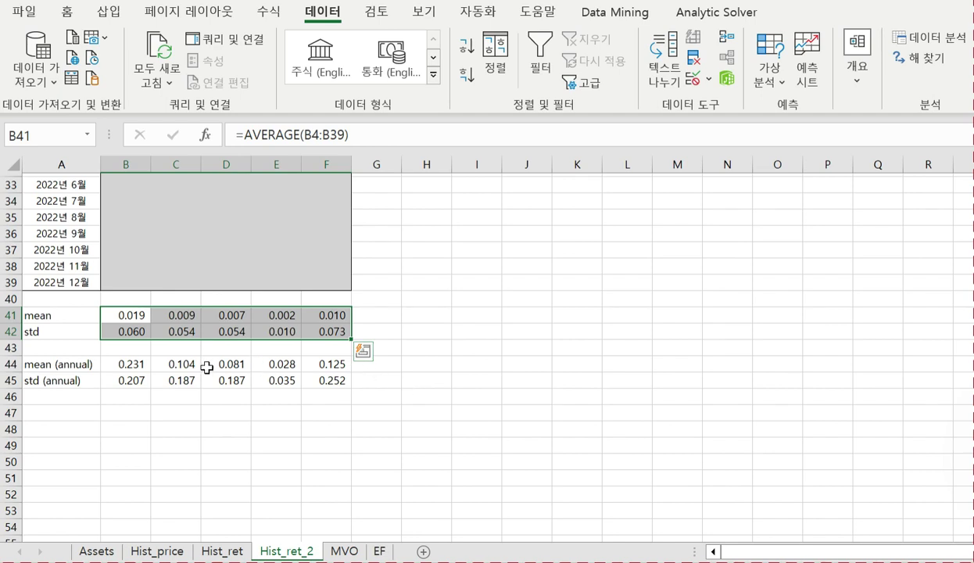
pyautogui.moveTo(133, 368); pyautogui.dragTo(321, 380)
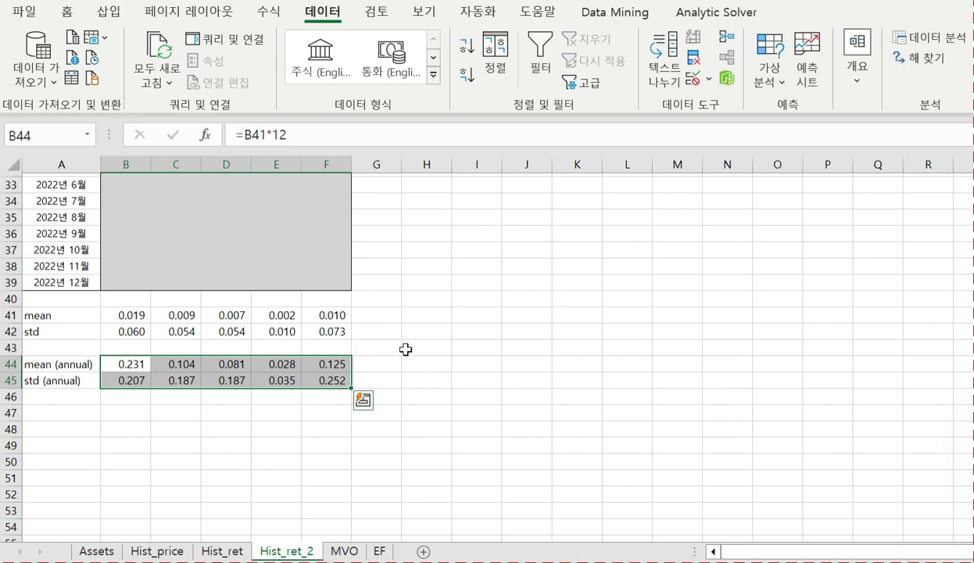
pyautogui.scroll(11, 270, 350)
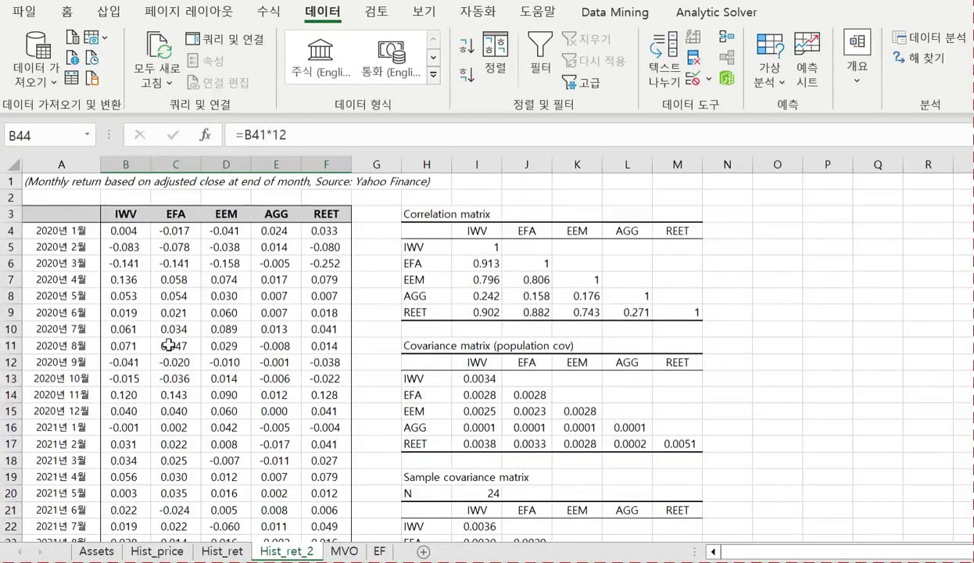
pyautogui.scroll(-2, 169, 344)
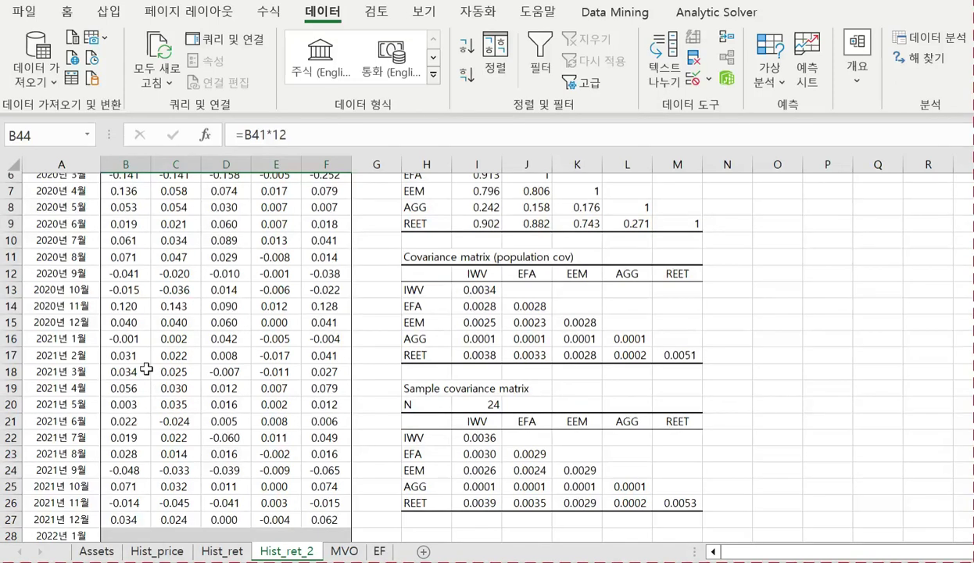
# - Check the annual mean formula in B44 and return to the monthly returns and matrices at the start of the sheet
pyautogui.scroll(2, 146, 368)
pyautogui.scroll(-10, 146, 368)
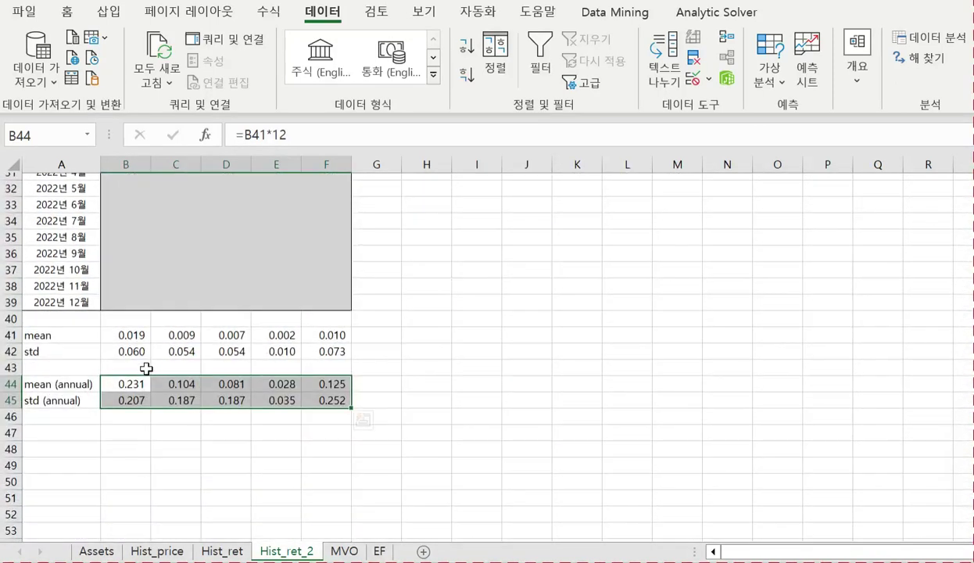
pyautogui.click(133, 380)
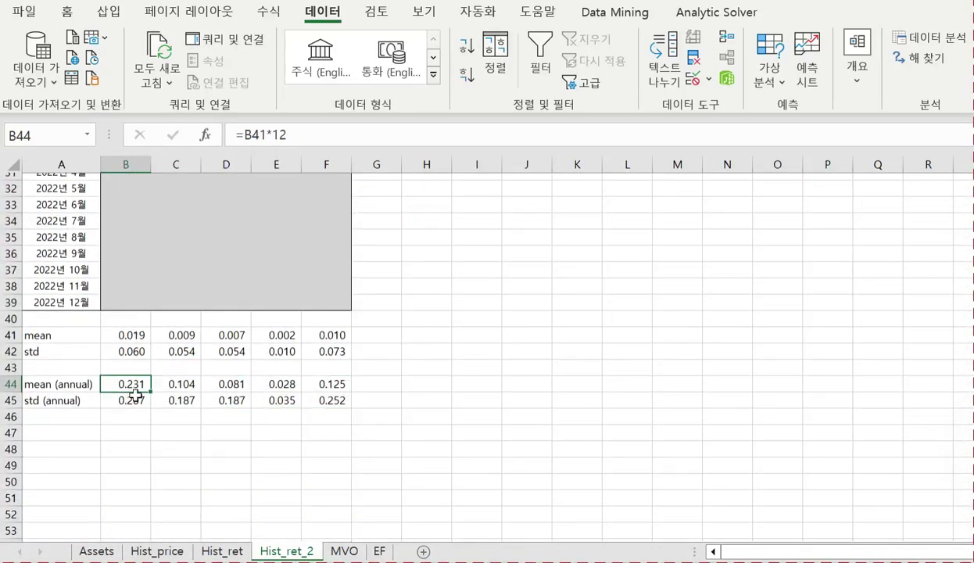
pyautogui.scroll(4, 404, 388)
pyautogui.scroll(5, 403, 388)
pyautogui.scroll(2, 404, 389)
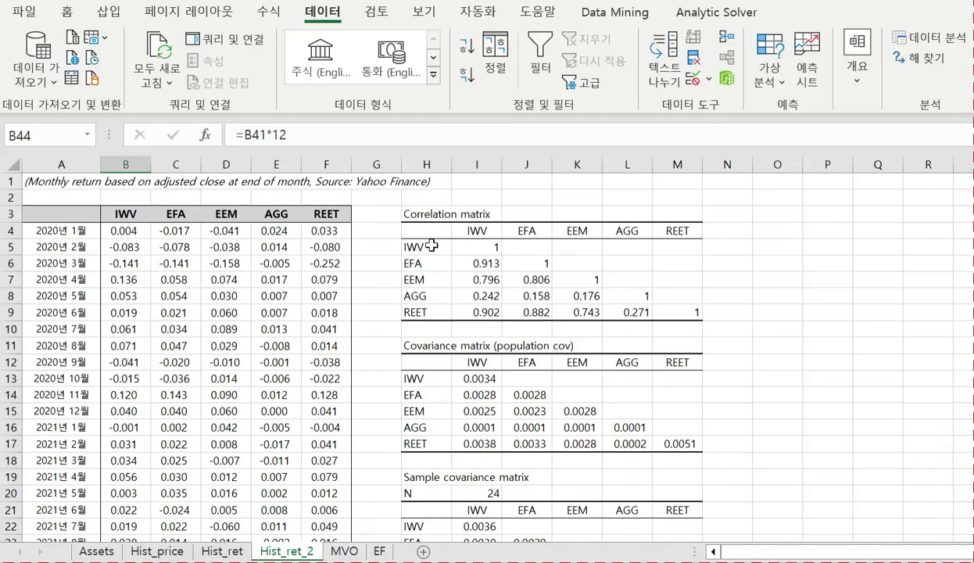
# - Examine the correlation matrix and its column labels IWV, EFA, EEM, AGG and REET in I4:M4
pyautogui.moveTo(432, 246); pyautogui.dragTo(665, 310)
pyautogui.click(485, 263)
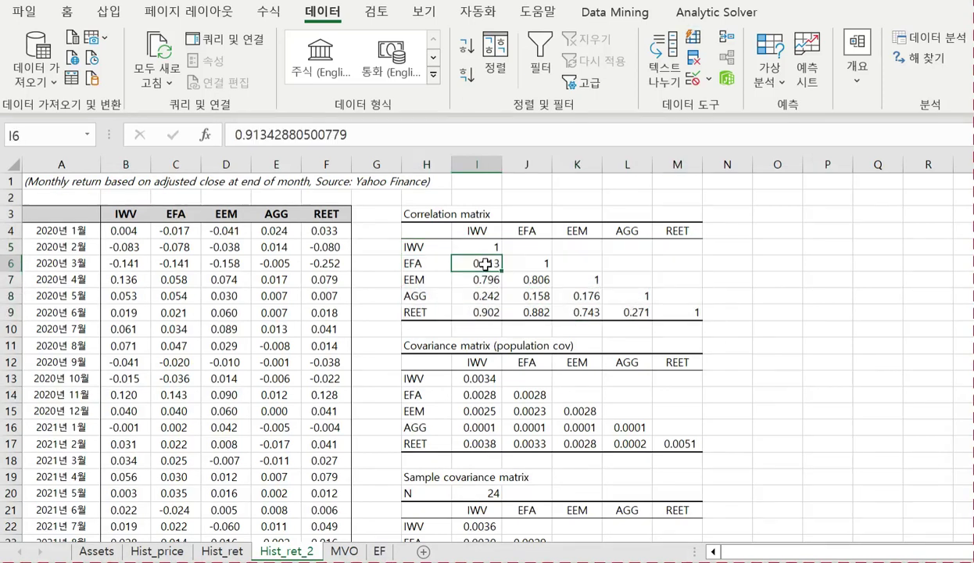
pyautogui.click(485, 233)
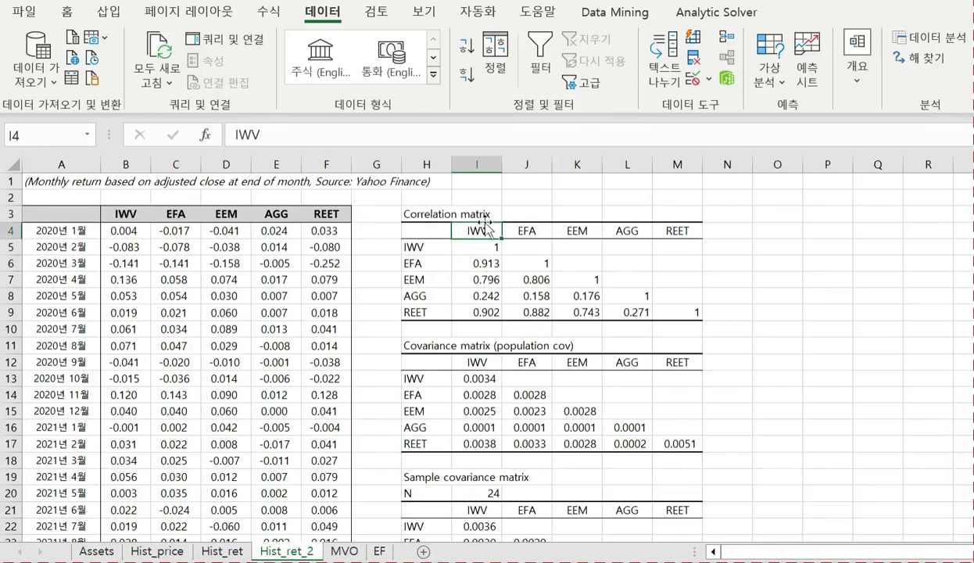
pyautogui.click(527, 229)
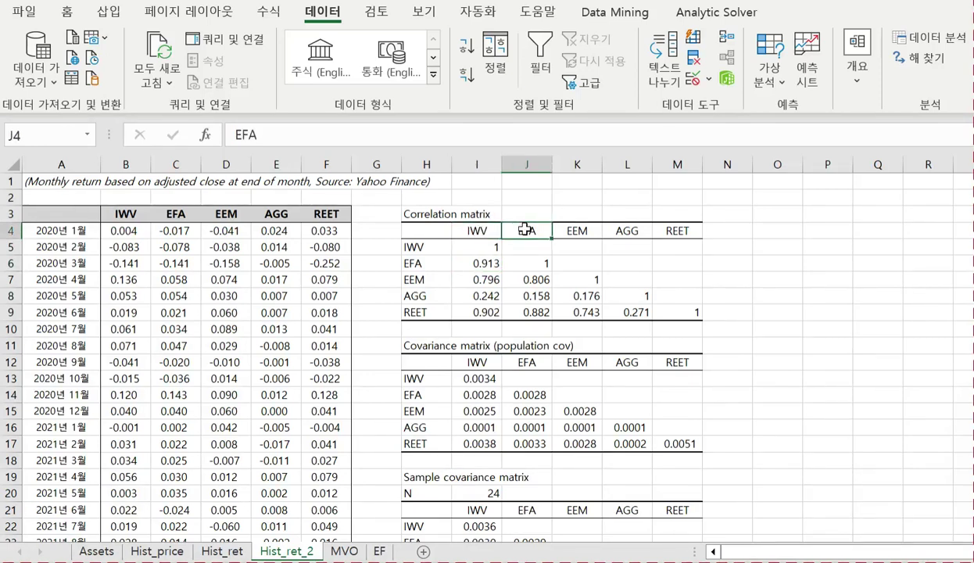
pyautogui.click(575, 232)
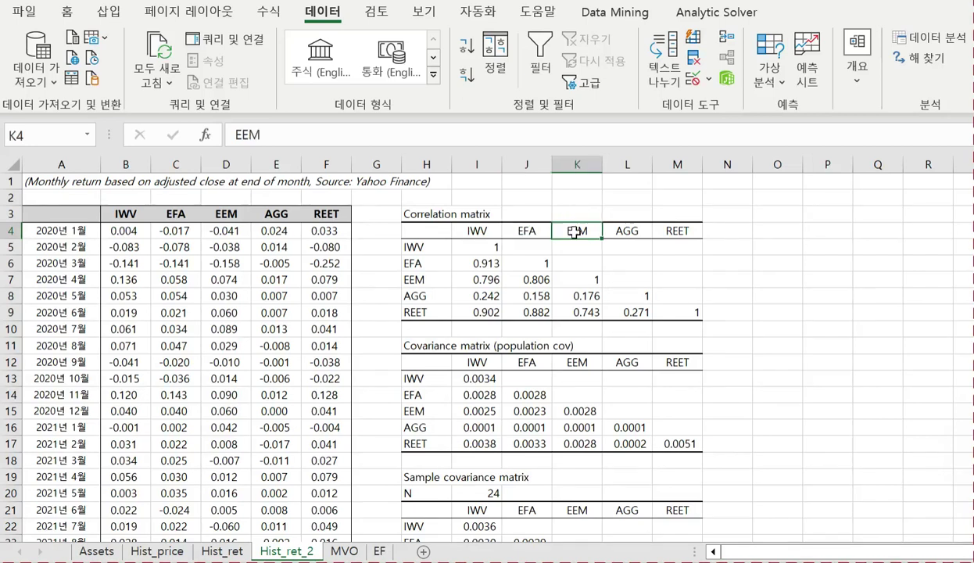
pyautogui.click(625, 229)
pyautogui.click(660, 228)
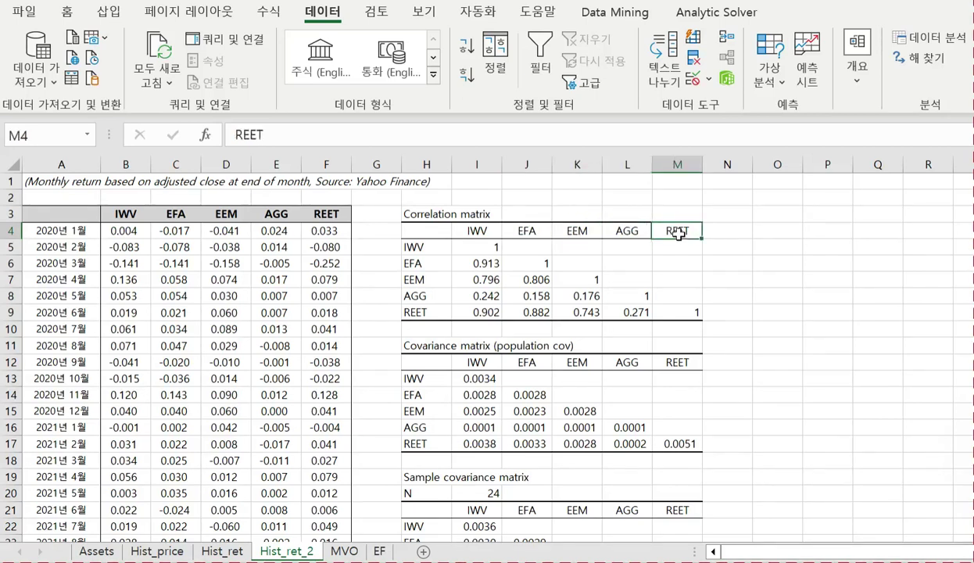
# - Inspect the correlations of EFA and EEM with IWV in I6:I7, and of EEM with EFA in J7
pyautogui.moveTo(478, 266); pyautogui.dragTo(490, 279)
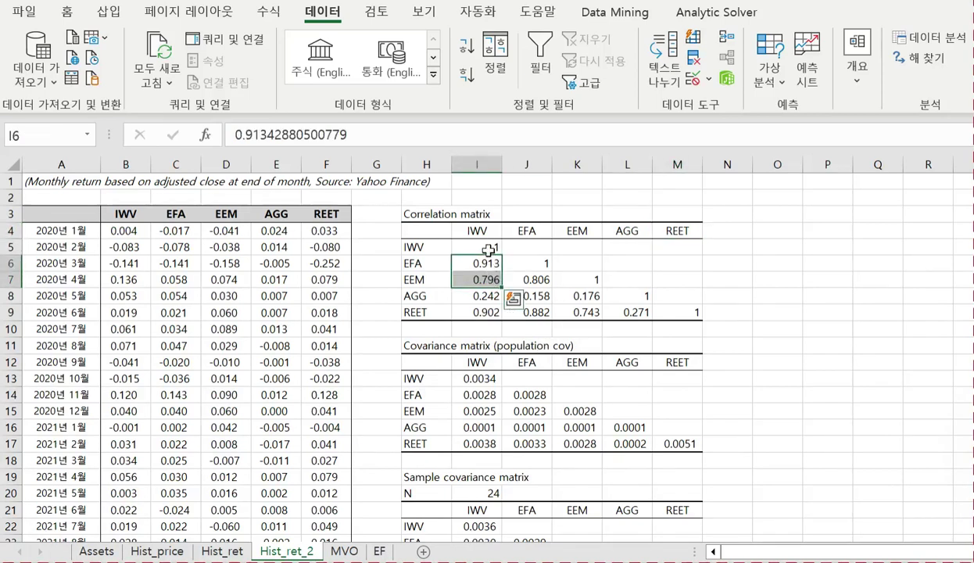
pyautogui.click(486, 261)
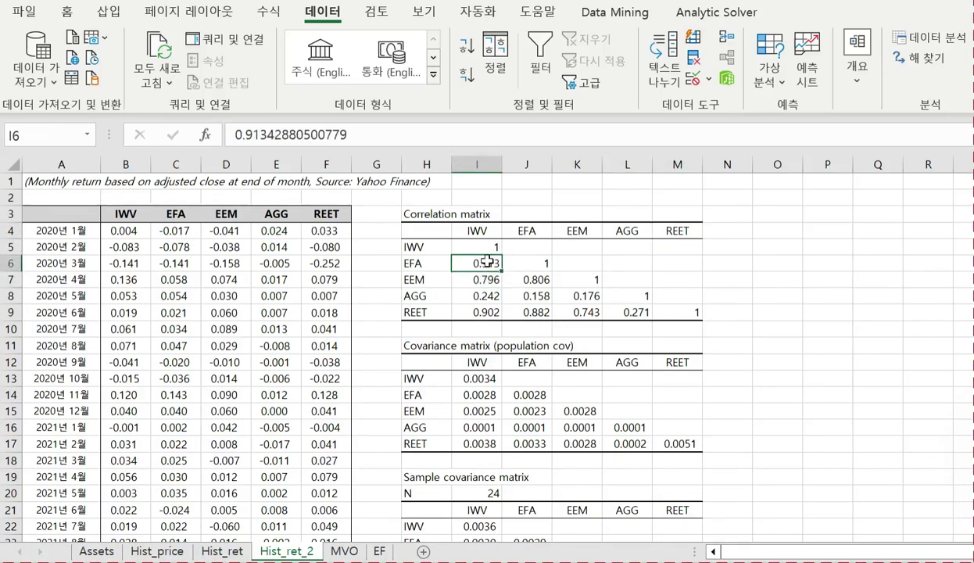
pyautogui.click(487, 280)
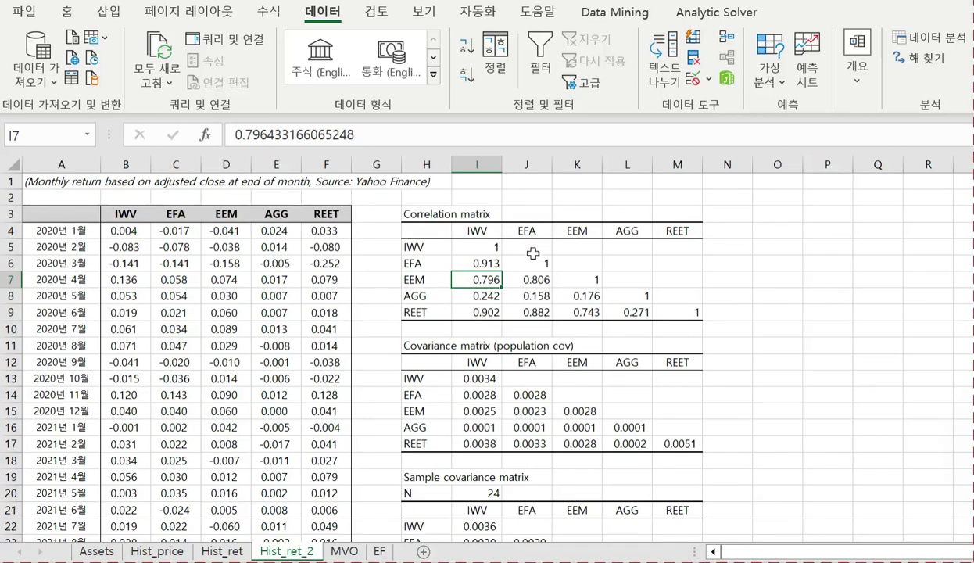
pyautogui.click(535, 283)
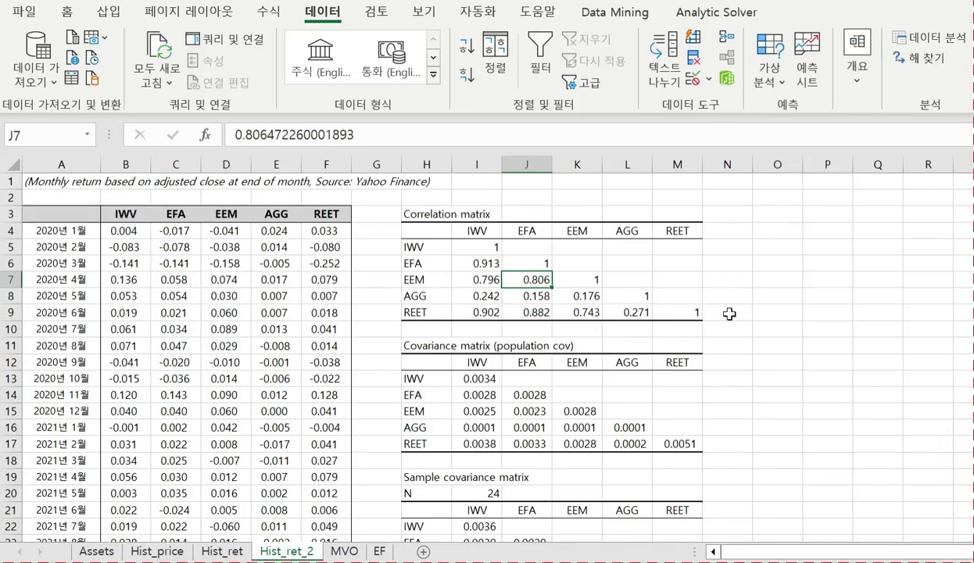
pyautogui.click(753, 311)
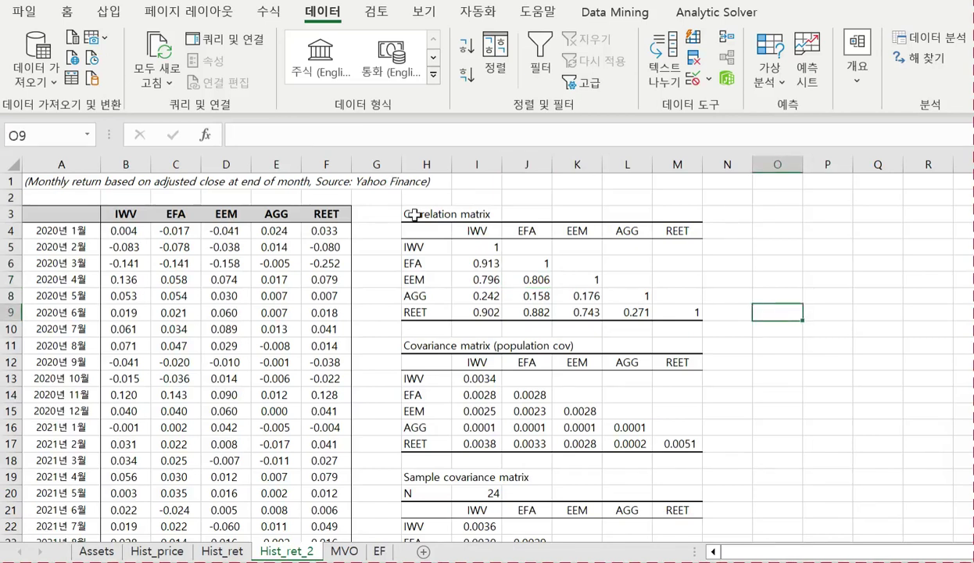
# - Start a CORREL formula in empty cell N7 to view its arguments, and discard it
pyautogui.moveTo(405, 227); pyautogui.dragTo(692, 309)
pyautogui.click(735, 276)
pyautogui.write('=corr')
pyautogui.press('Tab')
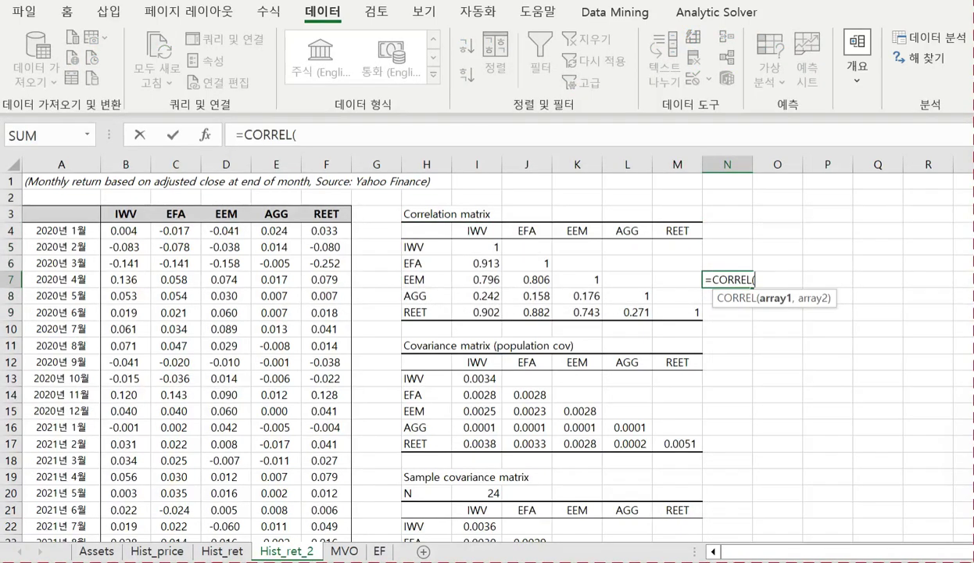
pyautogui.press('Escape')
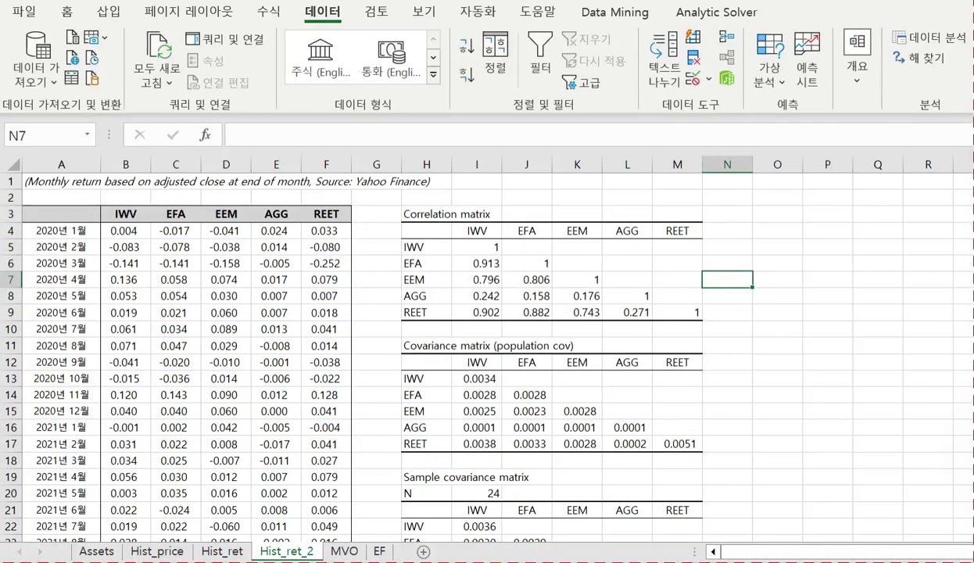
# - Open the correlation analysis tool (상관 분석) from the data analysis tools to view its options, and cancel it
pyautogui.click(928, 37)
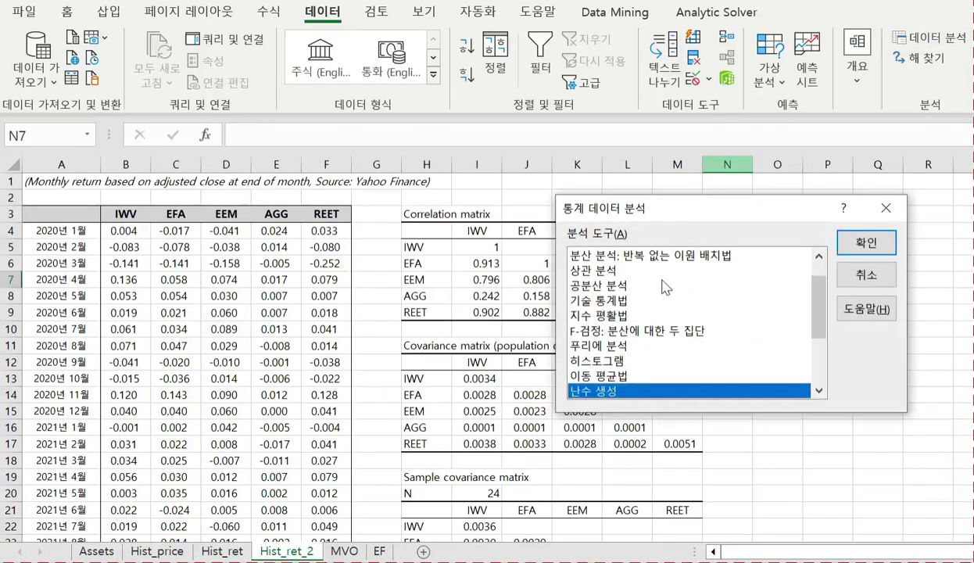
pyautogui.click(603, 274)
pyautogui.click(860, 246)
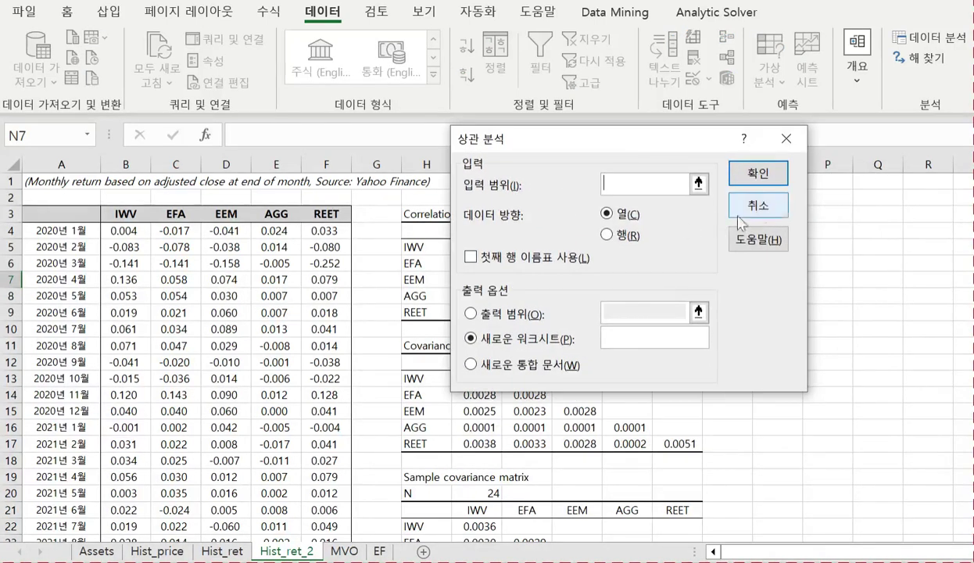
pyautogui.click(758, 216)
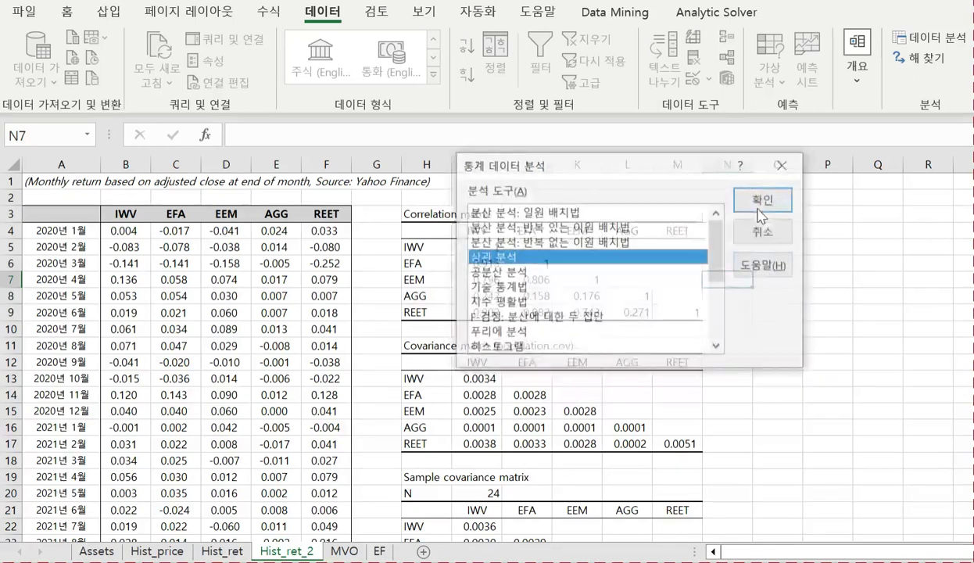
# - Try the covariance analysis tool (공분산 분석) with input range $B$4:$F$27 and the output range option, and cancel it
pyautogui.click(517, 270)
pyautogui.click(766, 200)
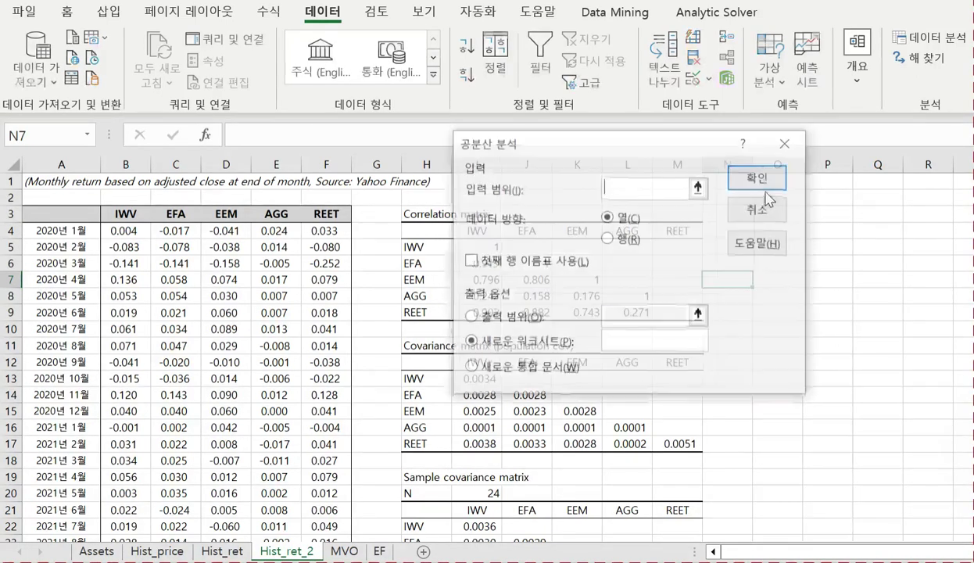
pyautogui.click(699, 187)
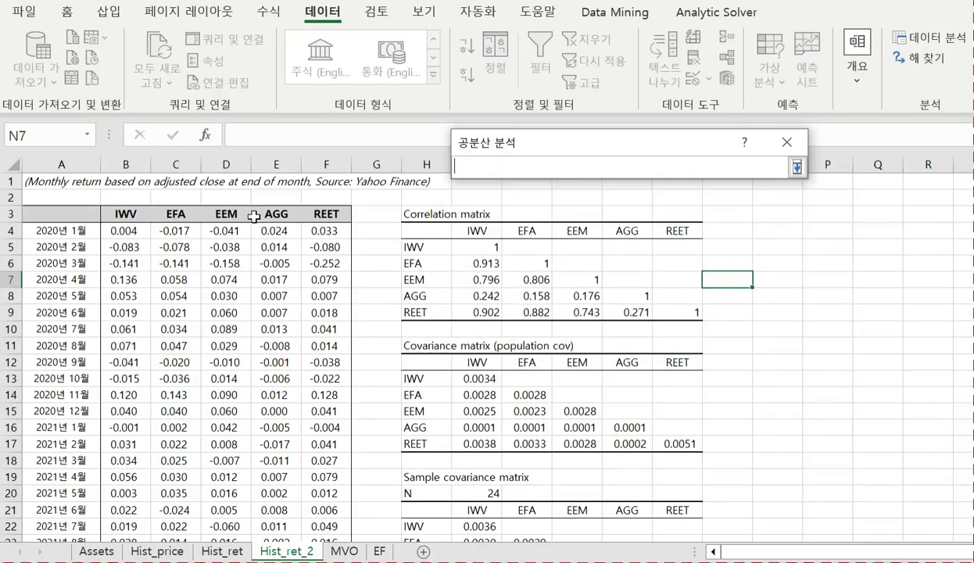
pyautogui.click(124, 244)
pyautogui.click(125, 235)
pyautogui.hotkey('shift', 'Right')
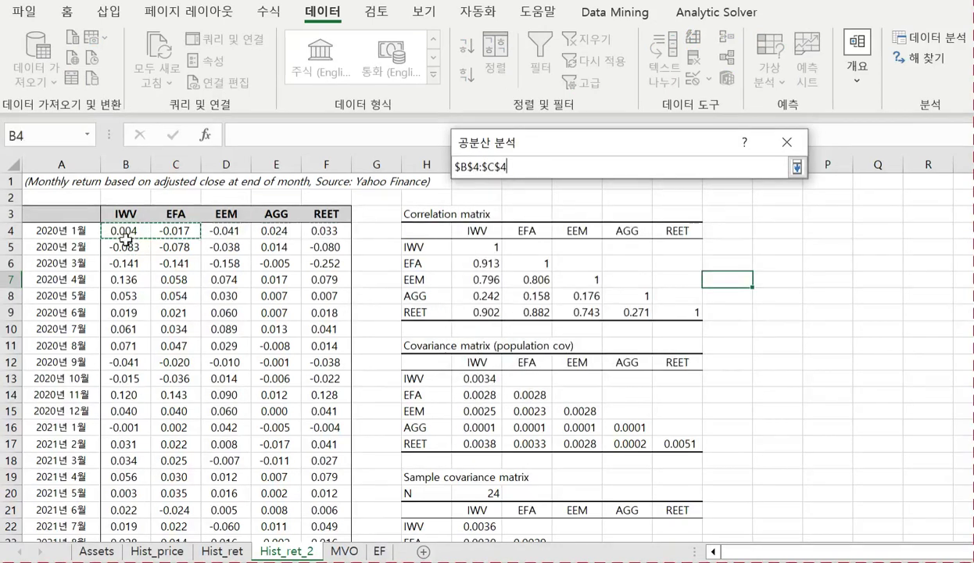
pyautogui.hotkey('ctrl', 'shift', 'Right')
pyautogui.hotkey('ctrl', 'shift', 'Down')
pyautogui.press('Return')
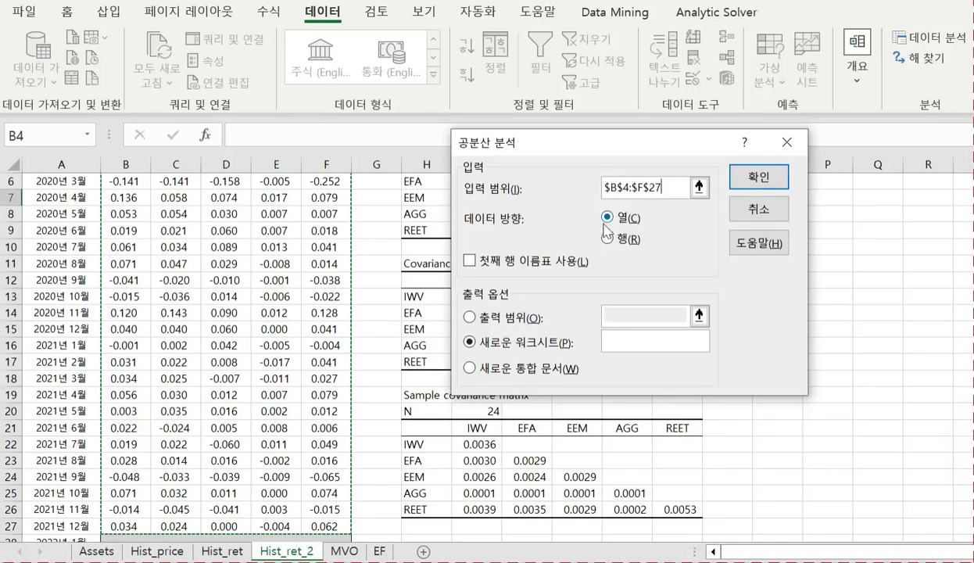
pyautogui.click(470, 318)
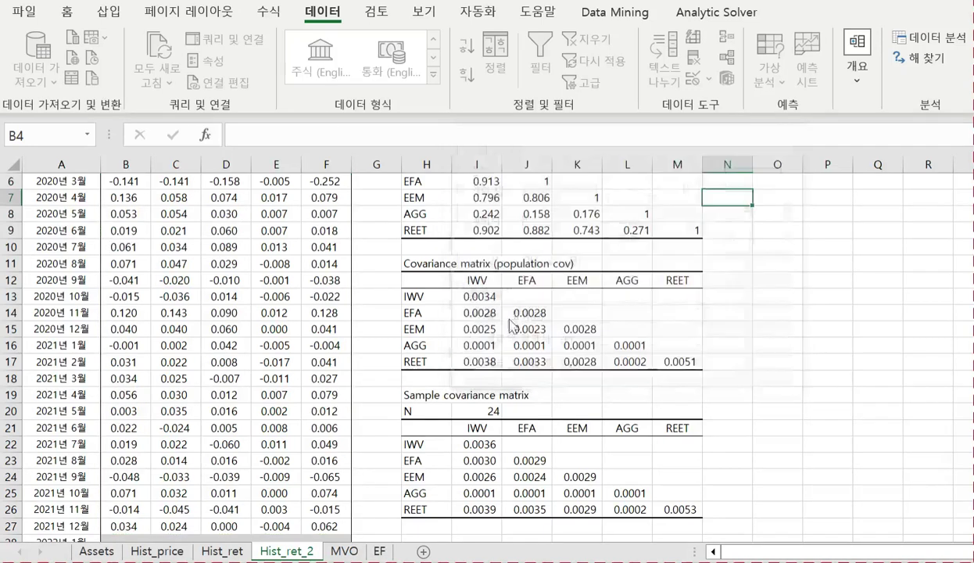
pyautogui.click(756, 205)
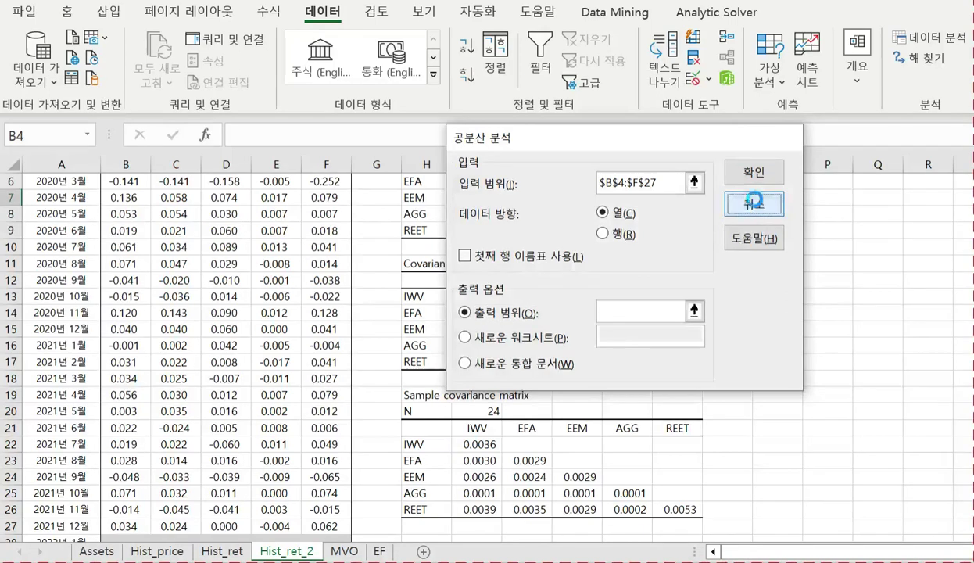
pyautogui.click(757, 229)
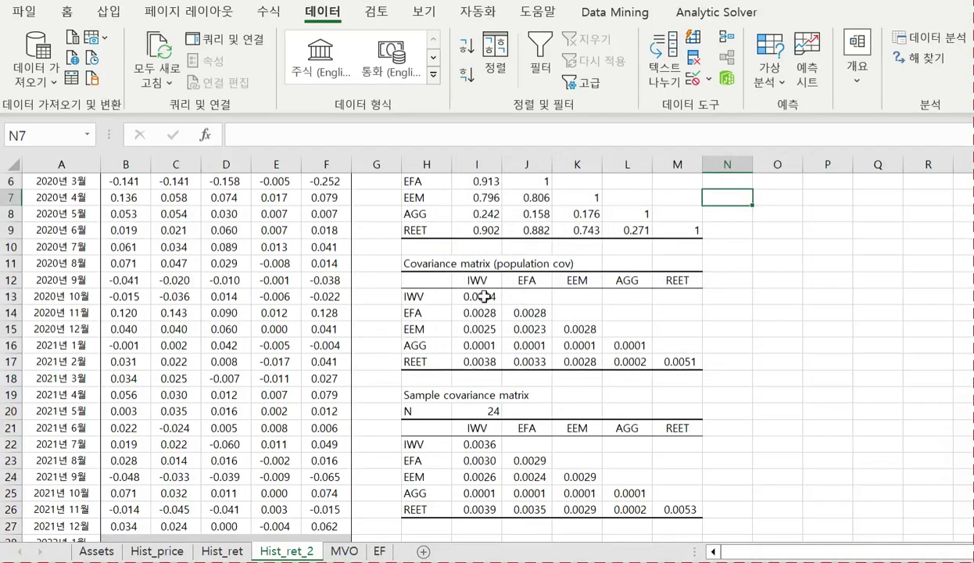
# - Examine the population covariance matrix in H12:M17, checking the diagonal VARP formulas and the off-diagonal covariances
pyautogui.moveTo(428, 280); pyautogui.dragTo(663, 360)
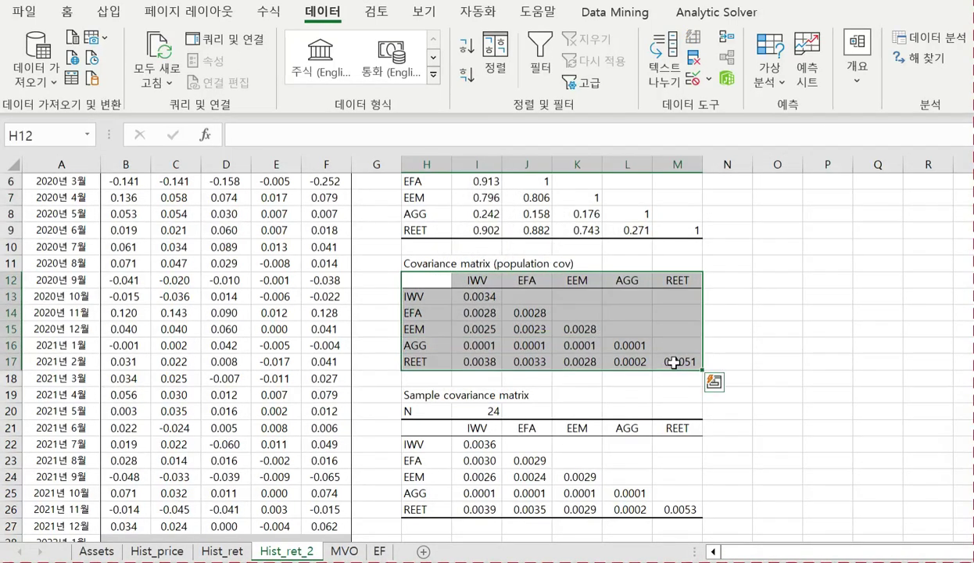
pyautogui.click(499, 296)
pyautogui.click(526, 313)
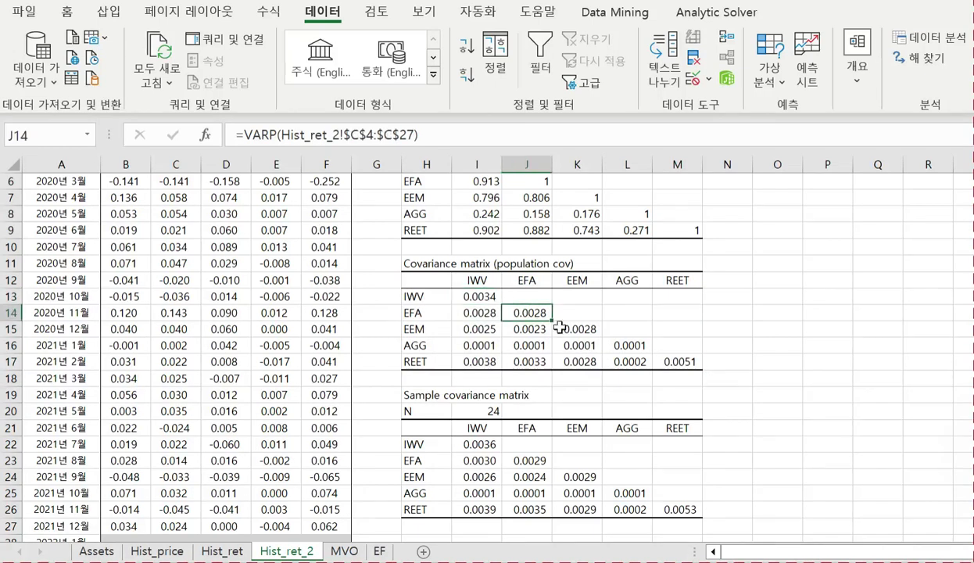
pyautogui.click(569, 329)
pyautogui.click(624, 344)
pyautogui.click(658, 361)
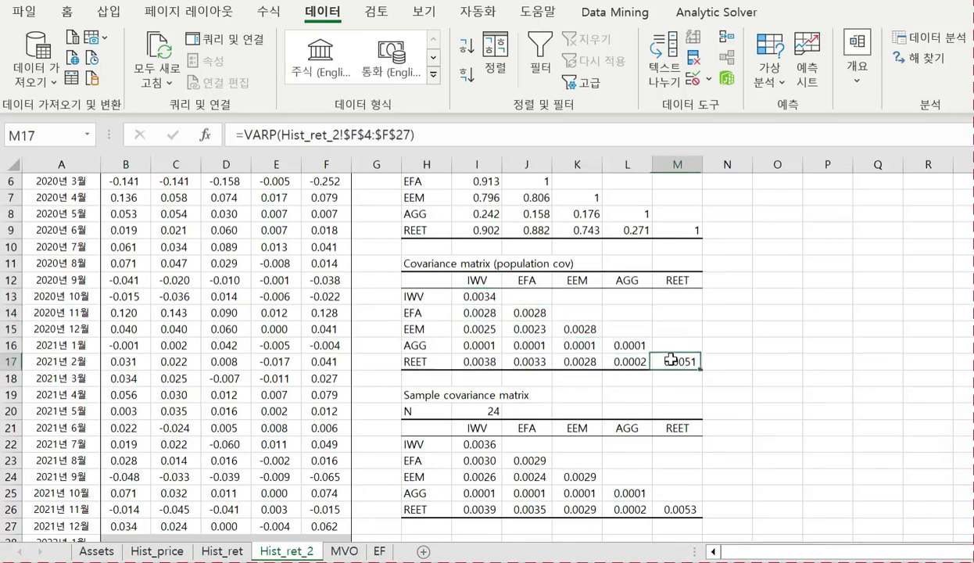
pyautogui.click(485, 314)
pyautogui.moveTo(484, 314); pyautogui.dragTo(480, 361)
pyautogui.moveTo(527, 329); pyautogui.dragTo(579, 362)
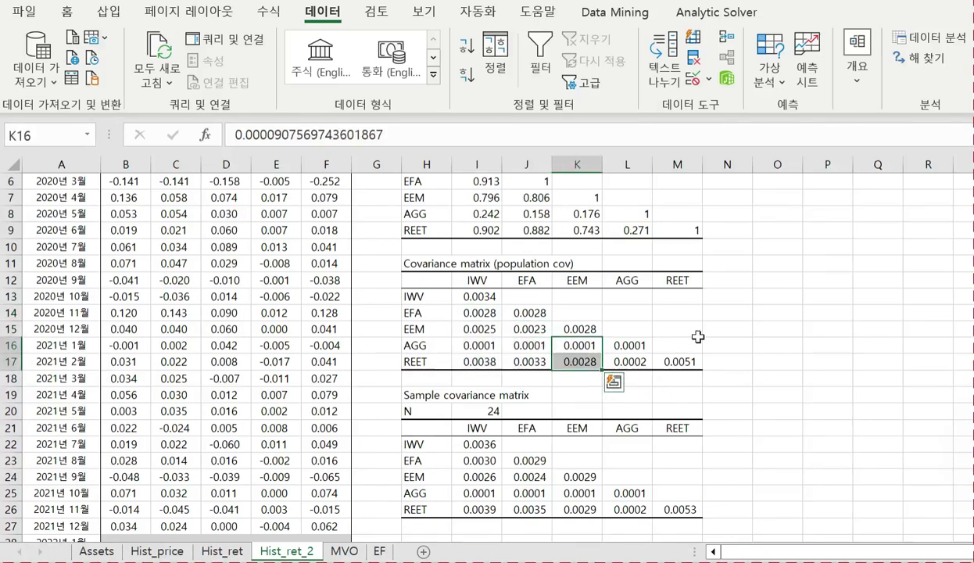
# - Start a COVARIANCE.P formula in empty cell N14 to view its arguments, and discard it
pyautogui.click(743, 316)
pyautogui.write('=cov')
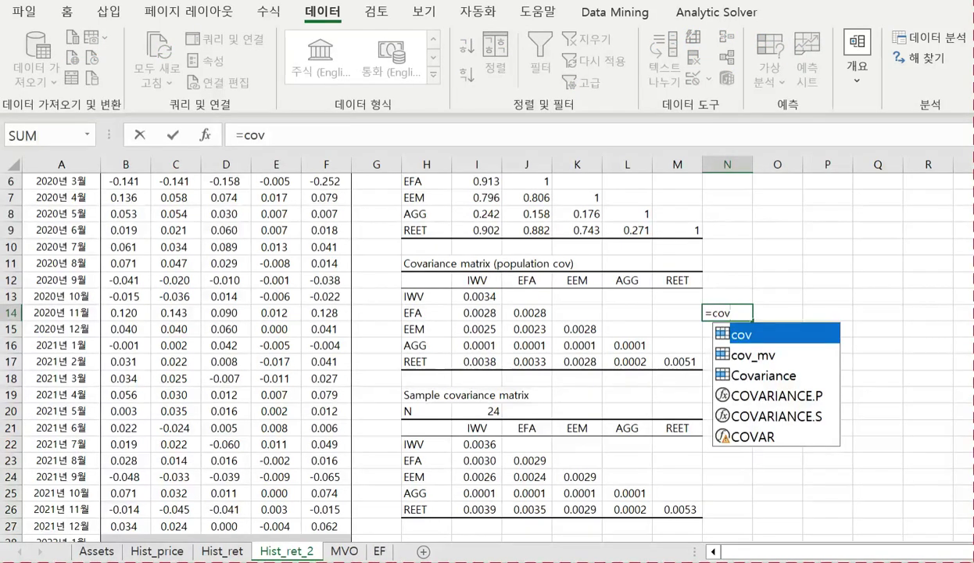
pyautogui.press('Down')
pyautogui.press('Down')
pyautogui.press('Down')
pyautogui.press('Tab')
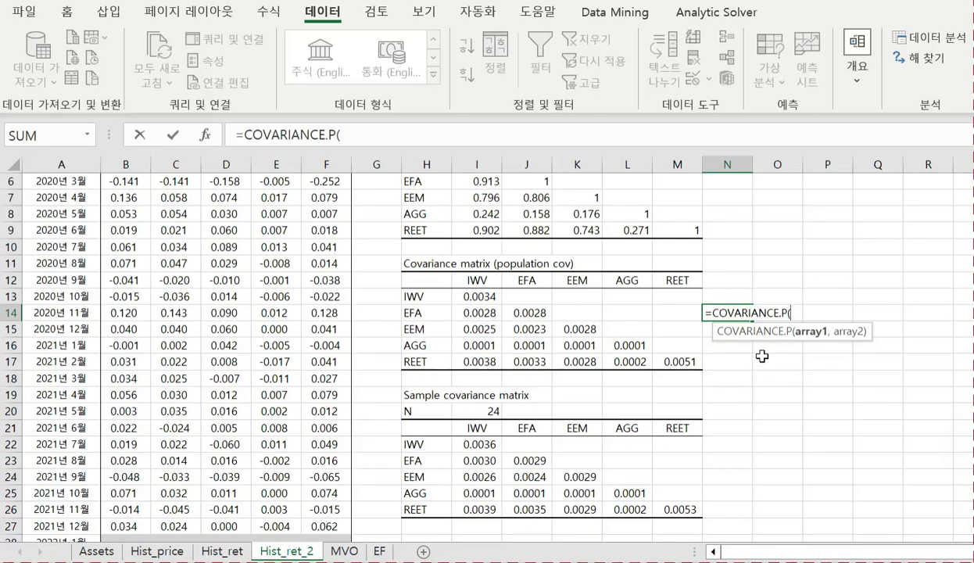
pyautogui.press('Escape')
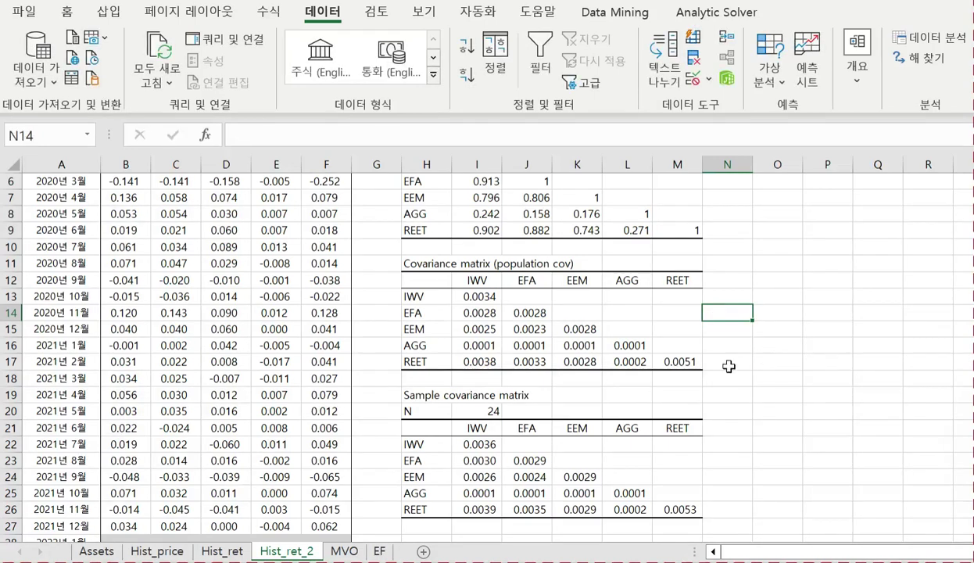
# - Inspect the sample covariance formula in I22 and the cells it references, keeping the formula as it is
pyautogui.click(482, 443)
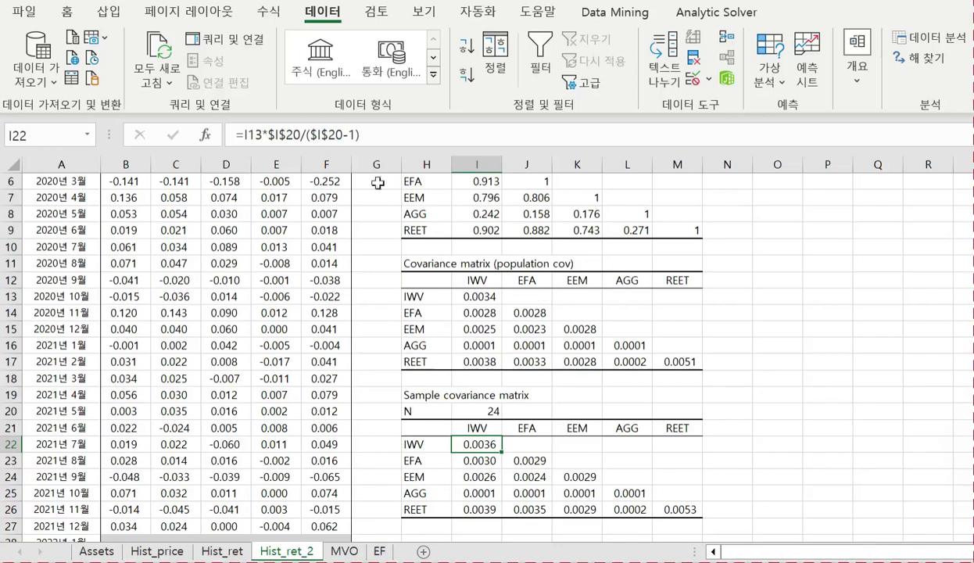
pyautogui.click(367, 135)
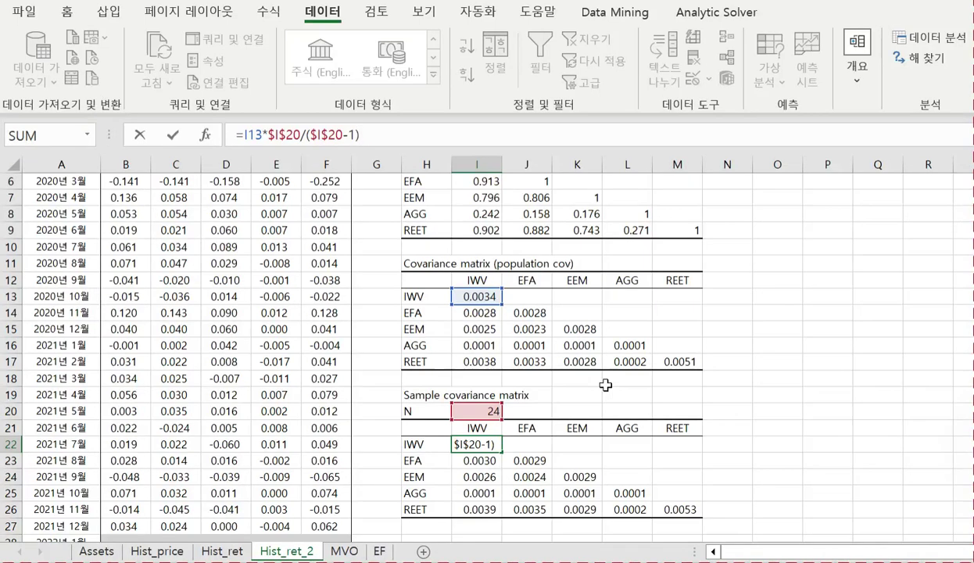
pyautogui.hotkey('ctrl', 'Return')
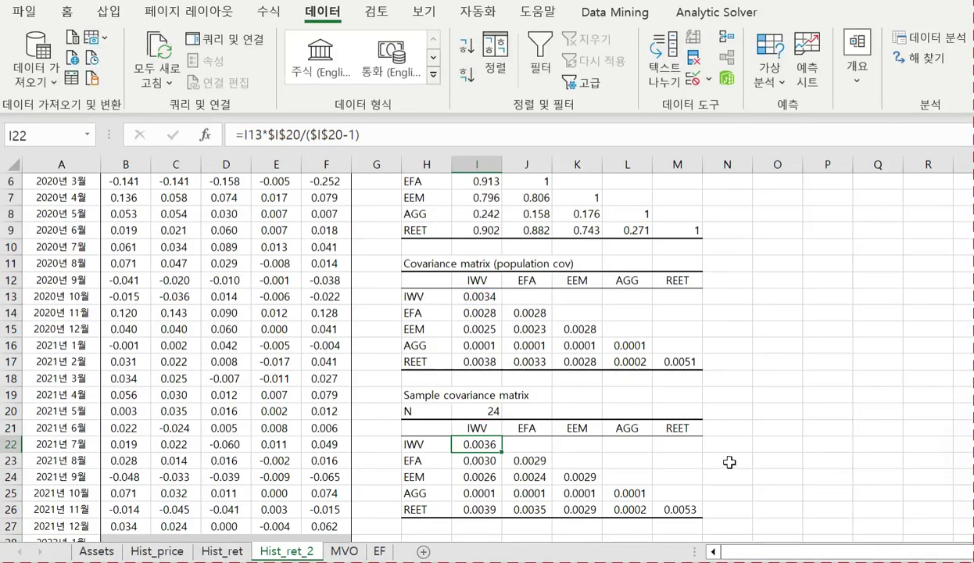
# - Start a COVARIANCE.S formula in empty cell N22 to view its arguments, and discard it
pyautogui.click(742, 440)
pyautogui.write('=')
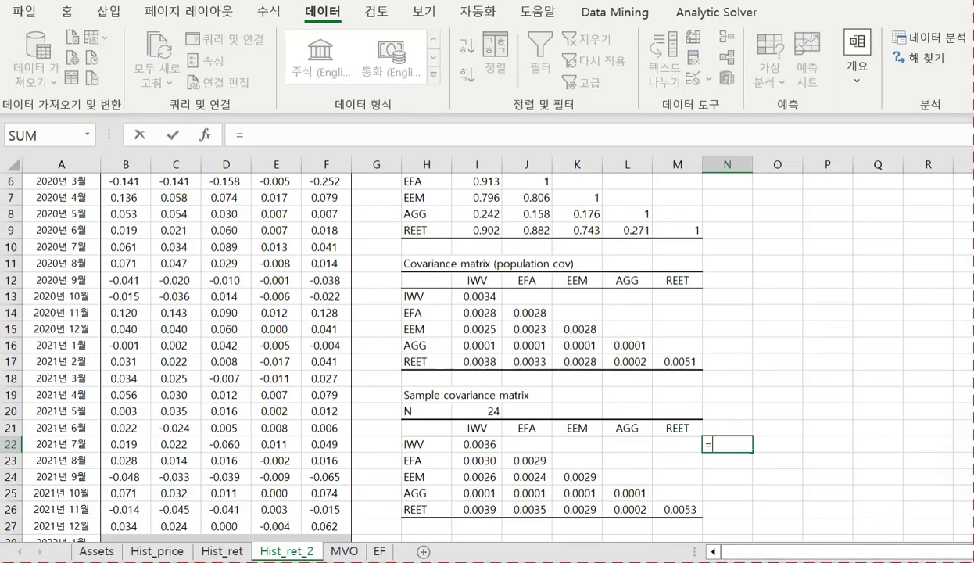
pyautogui.write('covar')
pyautogui.press('Down')
pyautogui.press('Down')
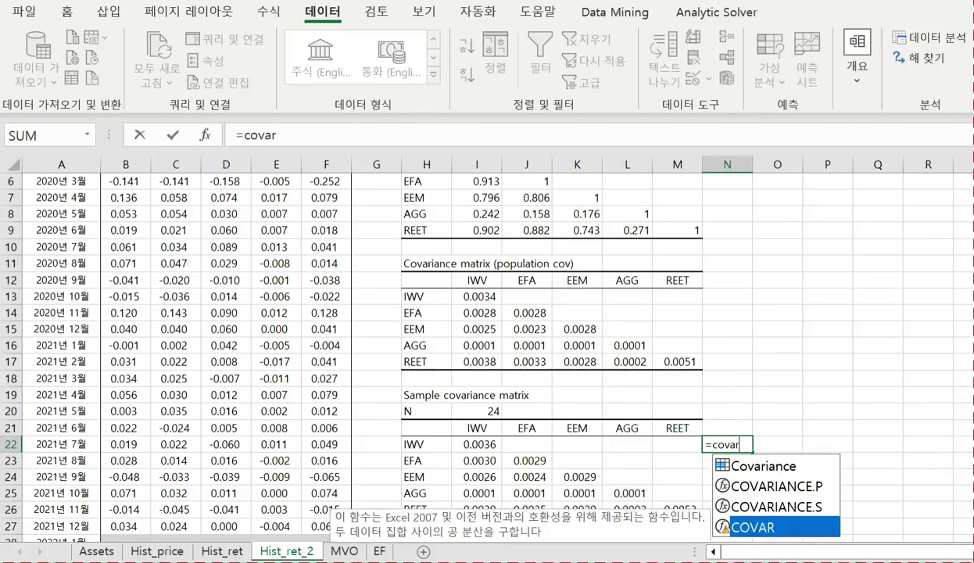
pyautogui.press('Tab')
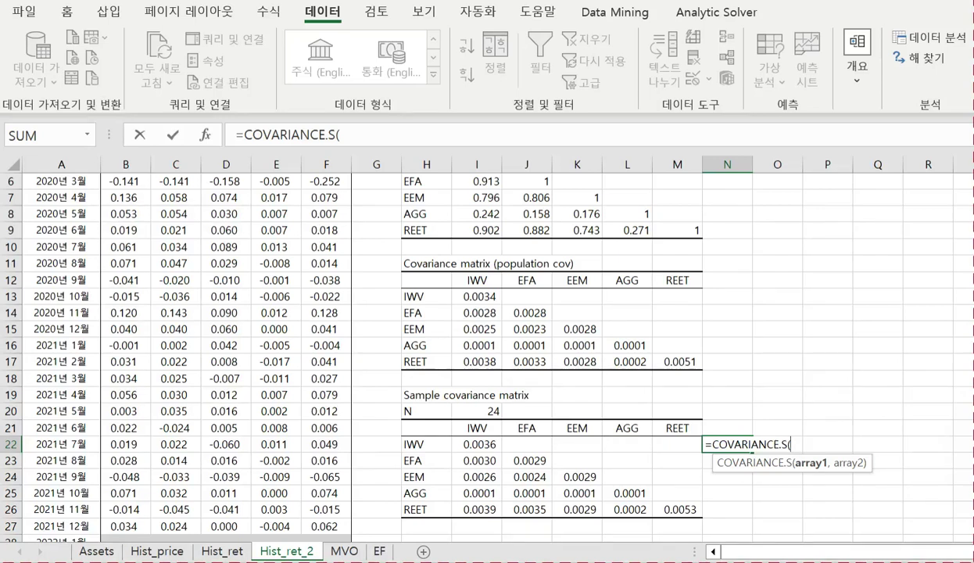
pyautogui.press('Escape')
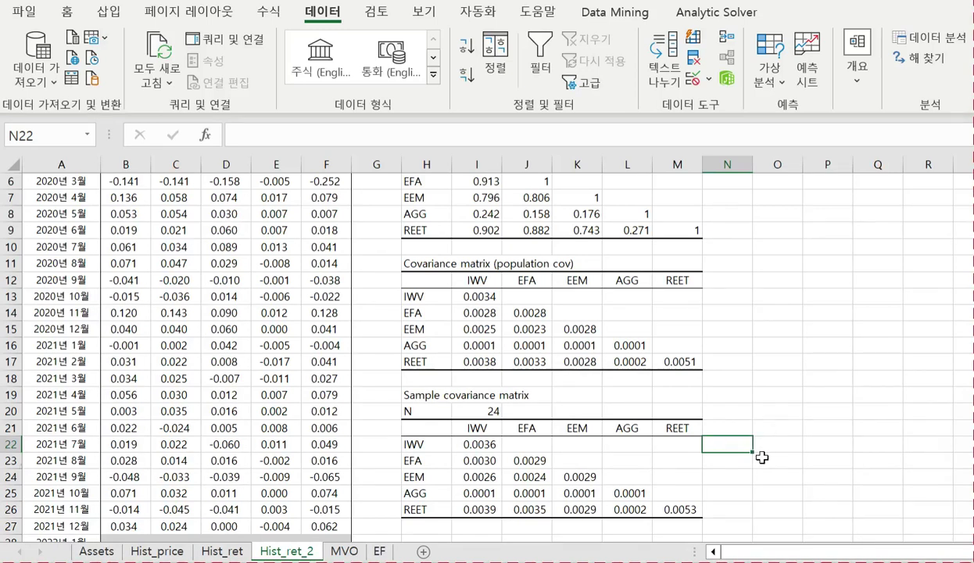
pyautogui.click(762, 458)
# - Open the MVO sheet and examine the linked mean, Std and mean/std rows of the five assets in C5:G7
pyautogui.scroll(-3, 762, 458)
pyautogui.scroll(4, 763, 459)
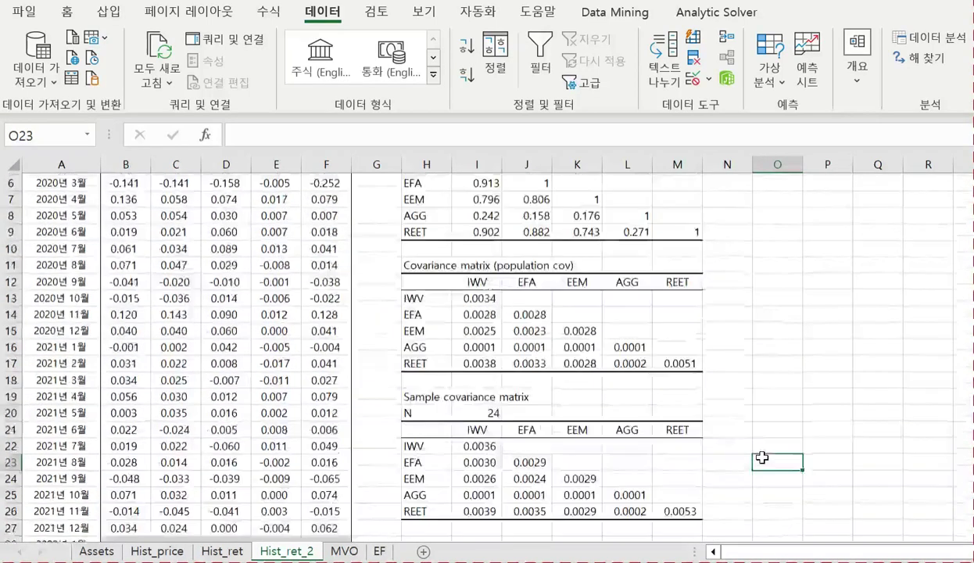
pyautogui.scroll(1, 762, 462)
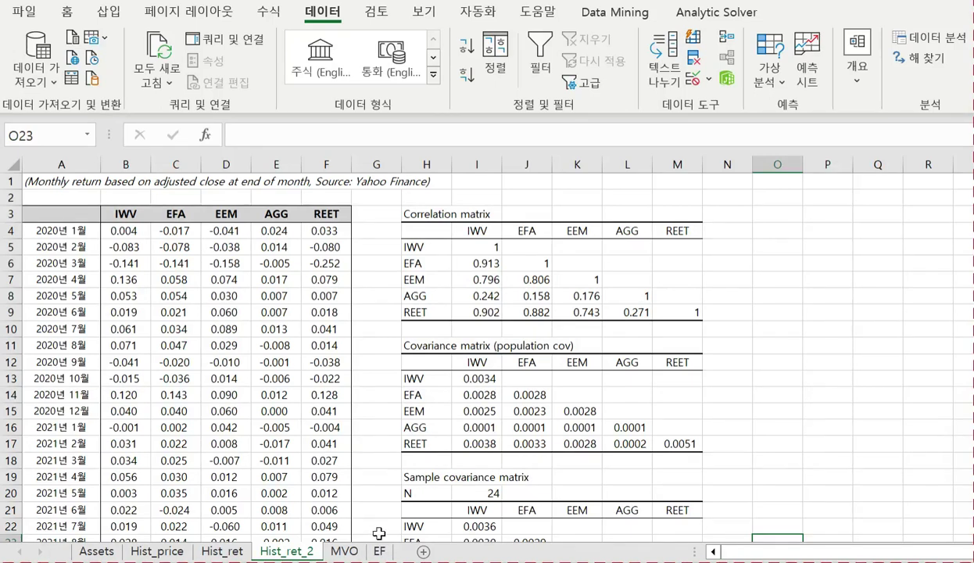
pyautogui.click(350, 551)
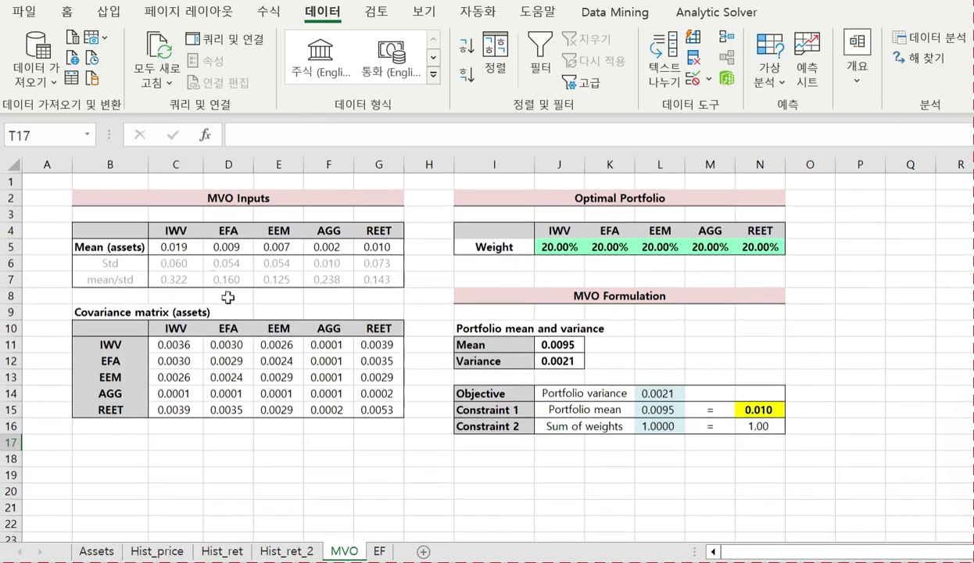
pyautogui.moveTo(181, 247); pyautogui.dragTo(362, 247)
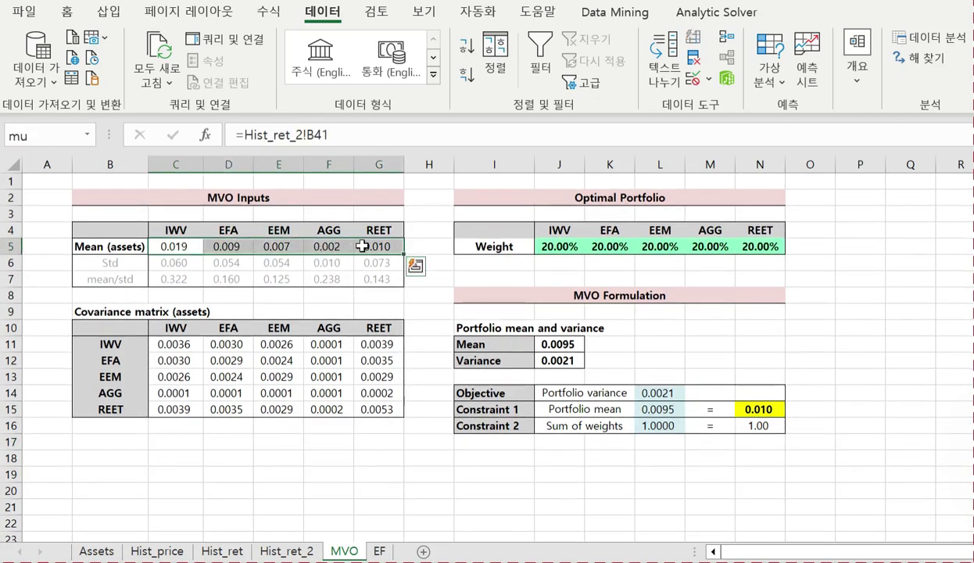
pyautogui.click(180, 262)
pyautogui.moveTo(180, 261); pyautogui.dragTo(370, 260)
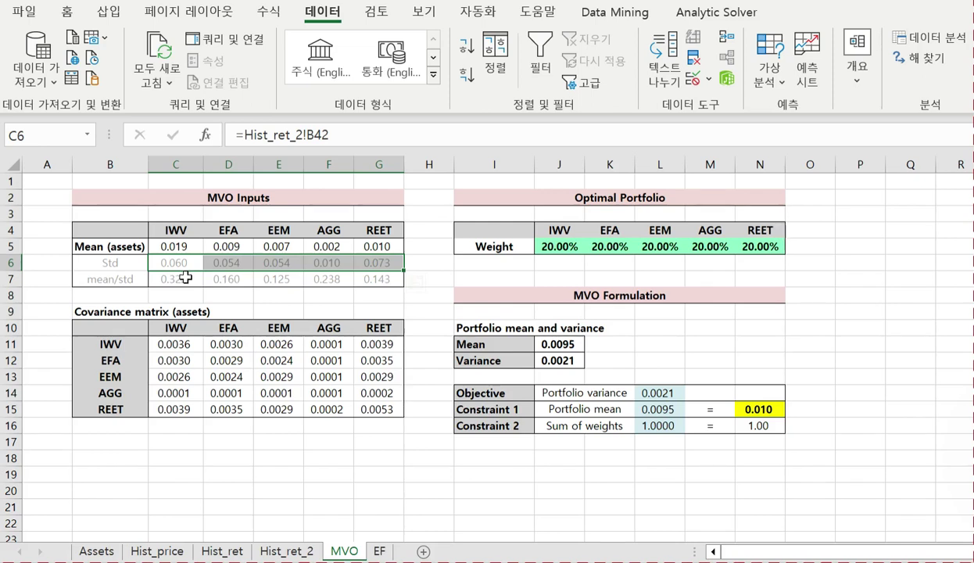
pyautogui.moveTo(185, 277); pyautogui.dragTo(373, 274)
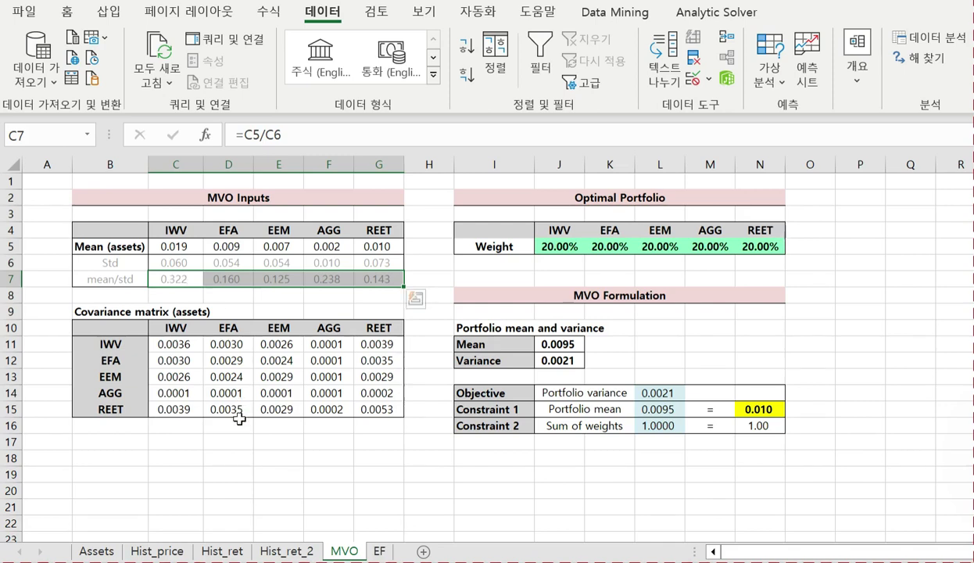
# - Examine the asset covariance matrix in C11:G15, checking the cell references above the diagonal and the range name cov
pyautogui.click(244, 443)
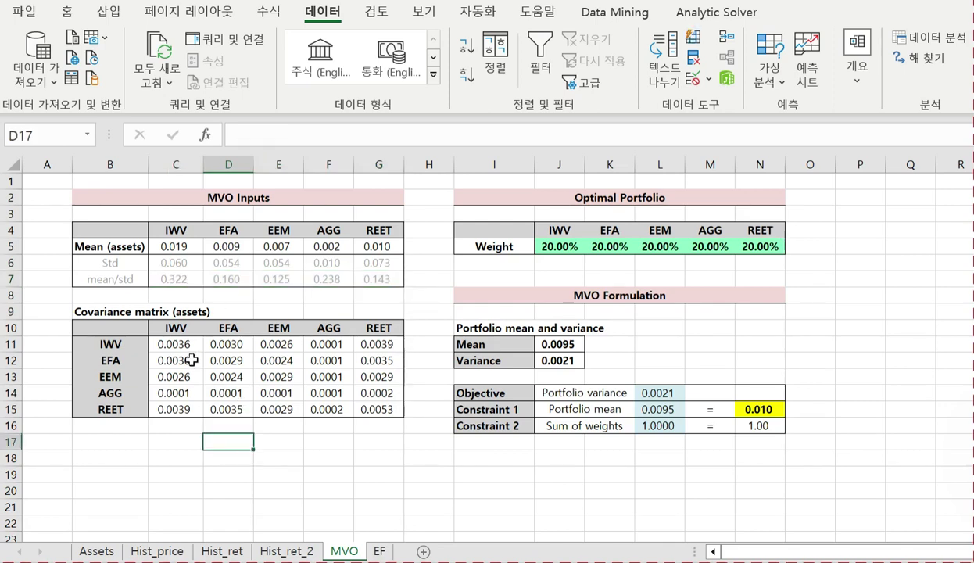
pyautogui.moveTo(174, 344); pyautogui.dragTo(374, 408)
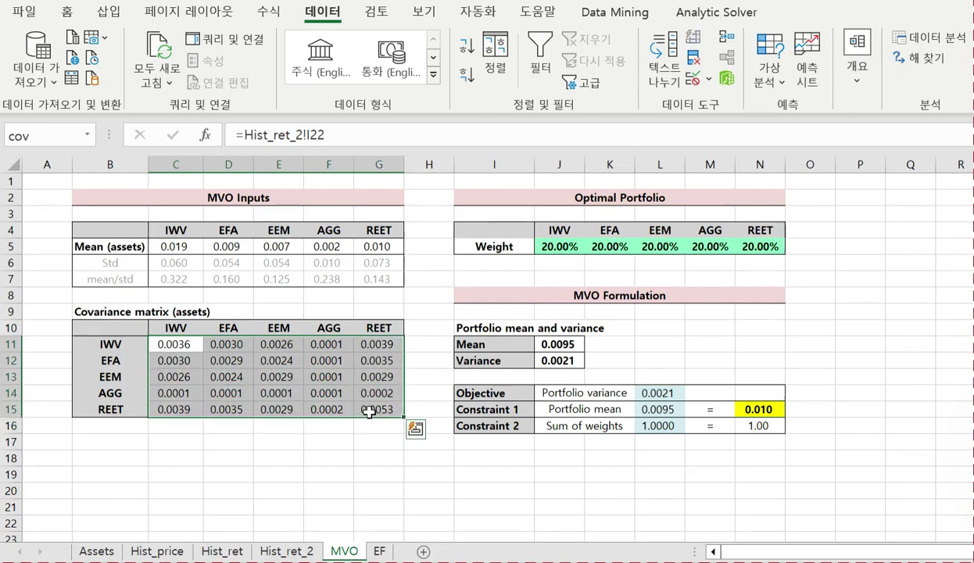
pyautogui.click(232, 342)
pyautogui.click(274, 344)
pyautogui.click(300, 359)
pyautogui.click(310, 360)
pyautogui.click(320, 335)
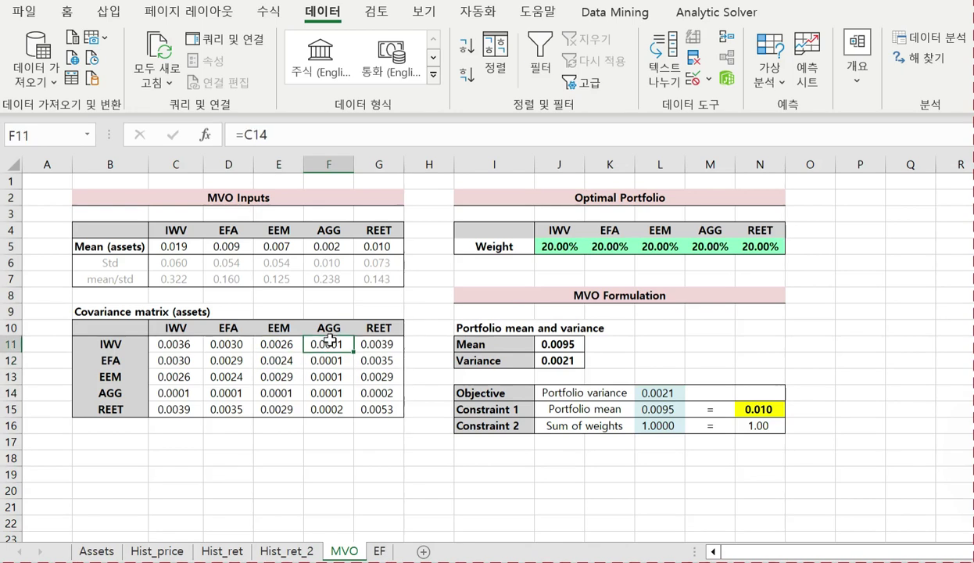
pyautogui.click(324, 372)
pyautogui.click(372, 342)
pyautogui.click(381, 361)
pyautogui.click(381, 376)
pyautogui.click(384, 392)
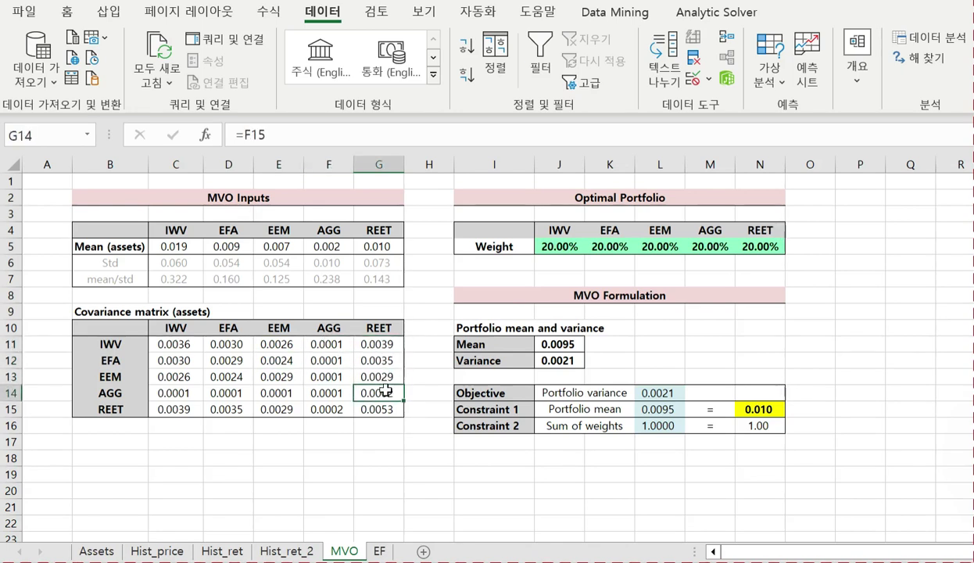
pyautogui.click(387, 408)
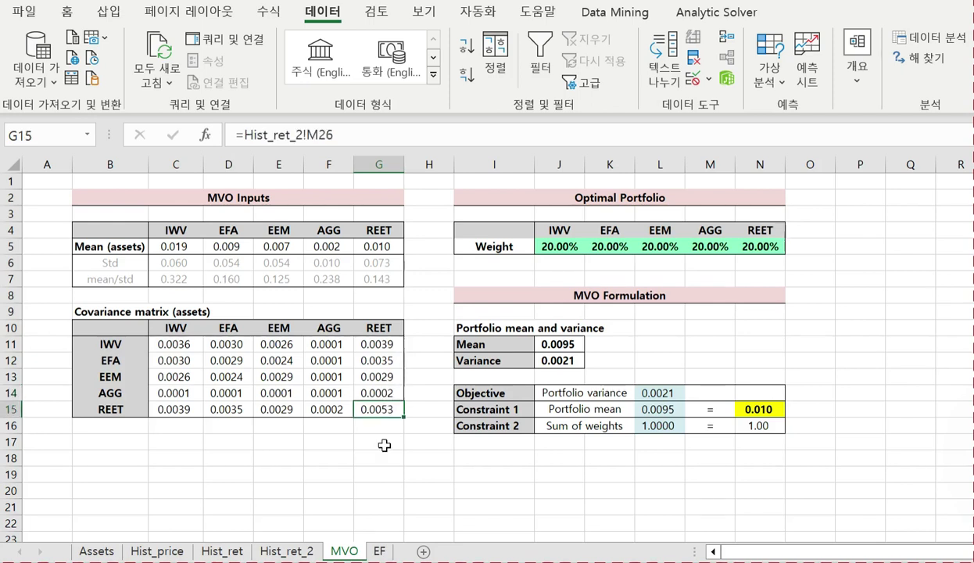
pyautogui.click(384, 444)
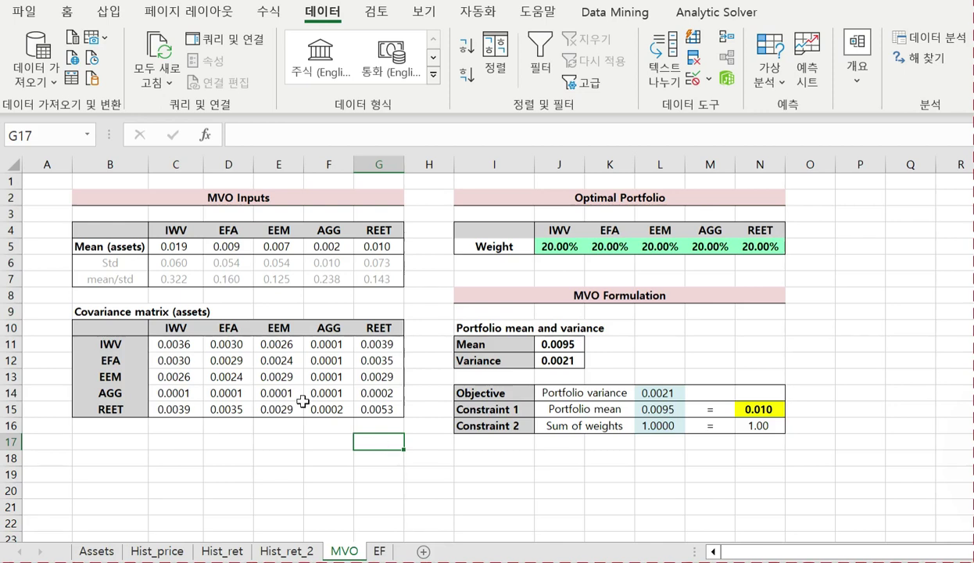
pyautogui.click(172, 344)
pyautogui.moveTo(172, 344); pyautogui.dragTo(357, 405)
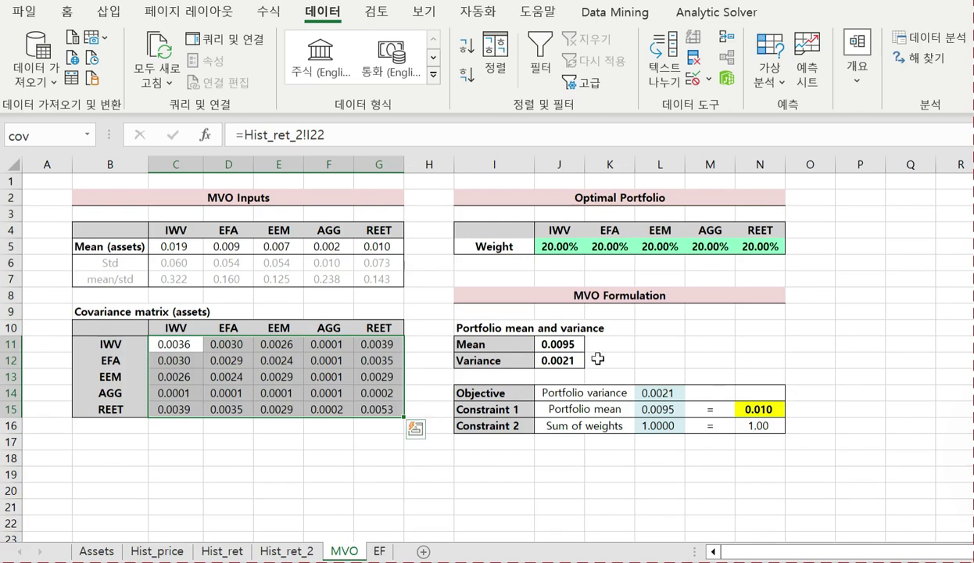
pyautogui.click(684, 342)
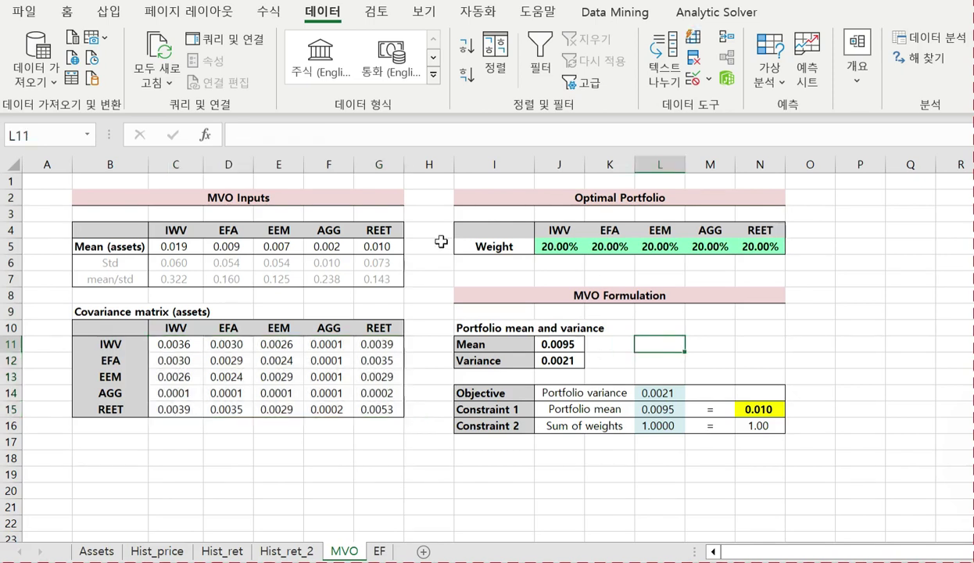
# - Review the MVO Inputs, Optimal Portfolio weights and MVO Formulation blocks by selecting each one in turn
pyautogui.click(139, 221)
pyautogui.moveTo(139, 221); pyautogui.dragTo(156, 426)
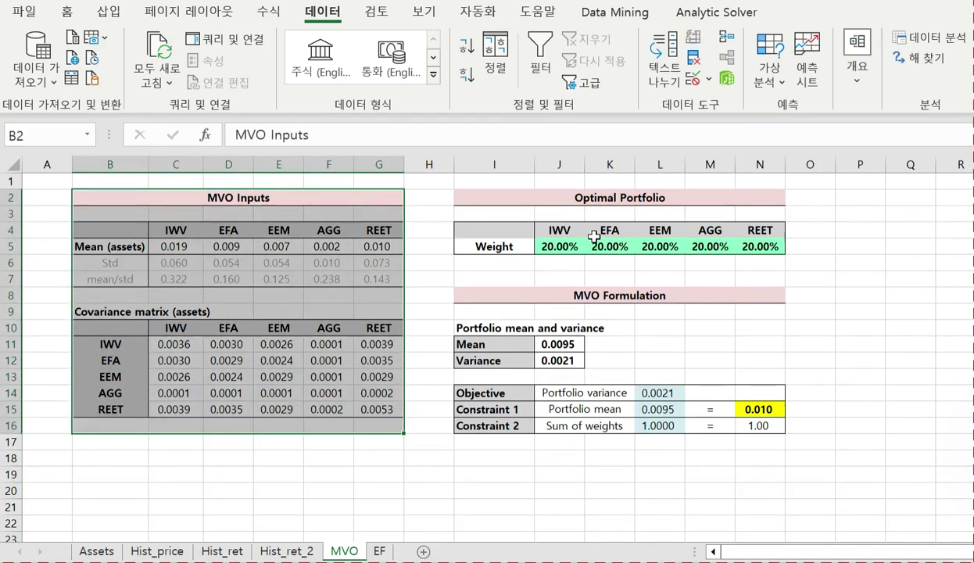
pyautogui.click(561, 199)
pyautogui.moveTo(565, 200); pyautogui.dragTo(751, 253)
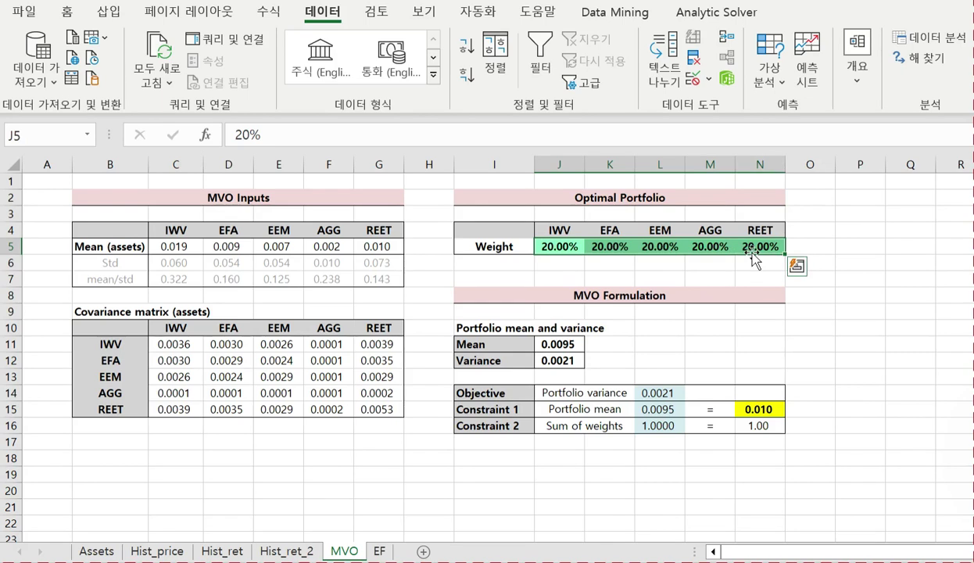
pyautogui.click(548, 298)
pyautogui.moveTo(548, 298); pyautogui.dragTo(537, 423)
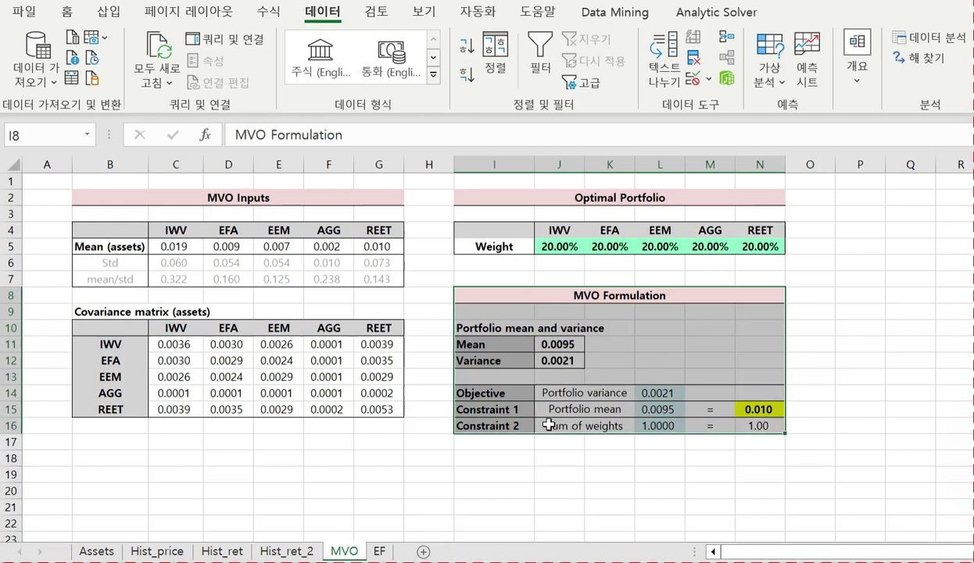
pyautogui.click(822, 355)
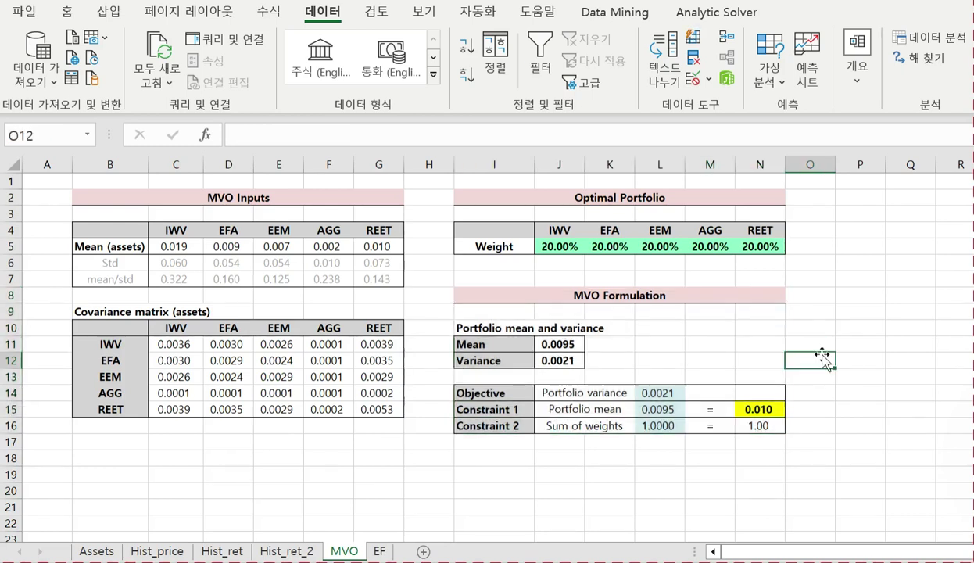
# - Inspect the SUMPRODUCT formula for the portfolio mean in J11 and its referenced ranges, keeping the formula as it is
pyautogui.click(563, 344)
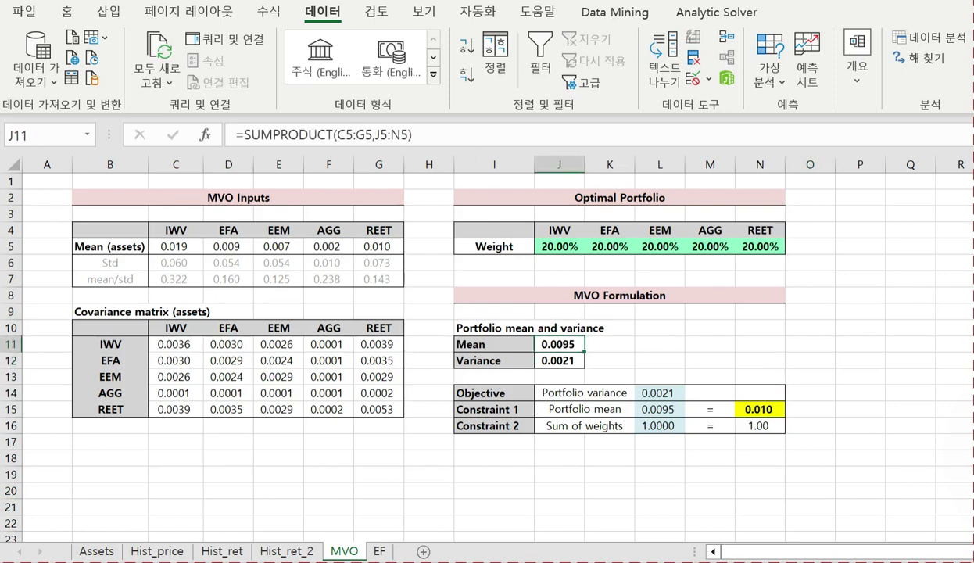
pyautogui.click(484, 144)
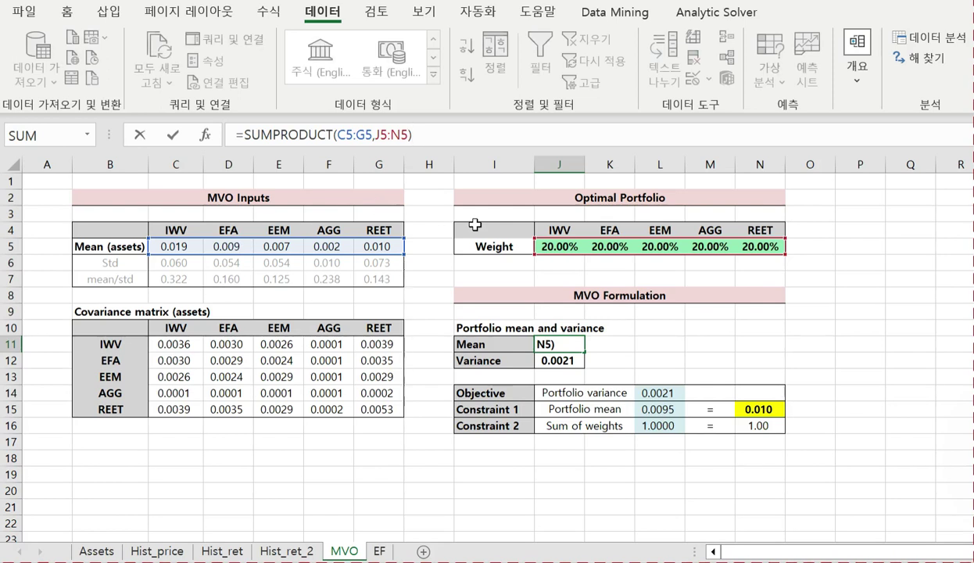
pyautogui.hotkey('ctrl', 'Return')
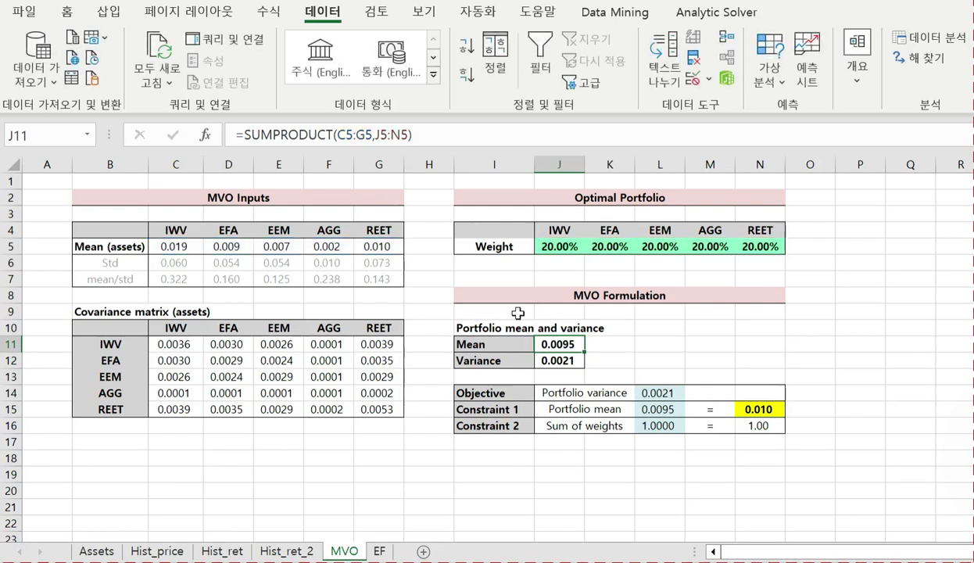
# - Check the portfolio variance array formula in J12 against the covariance range C11:G15 that it uses
pyautogui.click(556, 361)
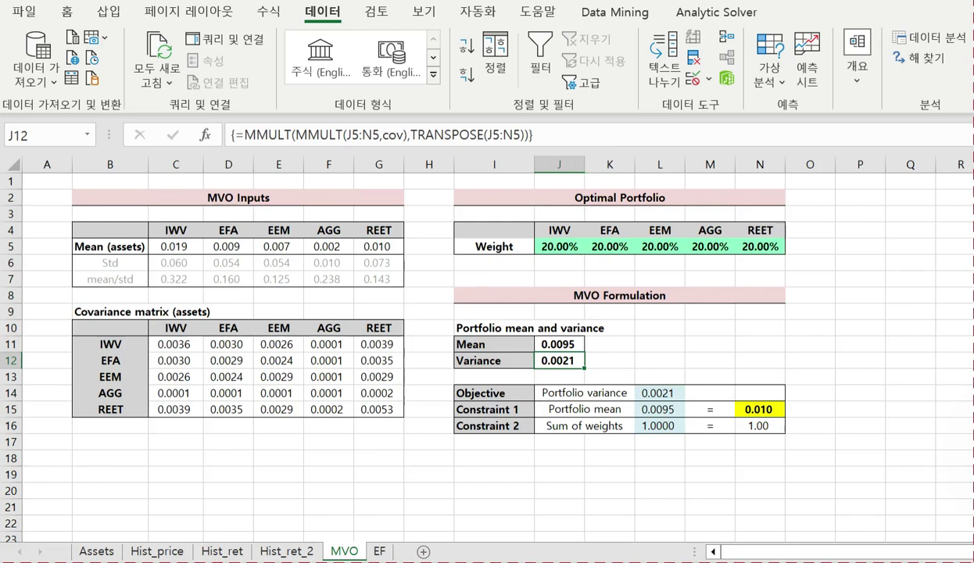
pyautogui.click(172, 344)
pyautogui.moveTo(172, 344); pyautogui.dragTo(374, 407)
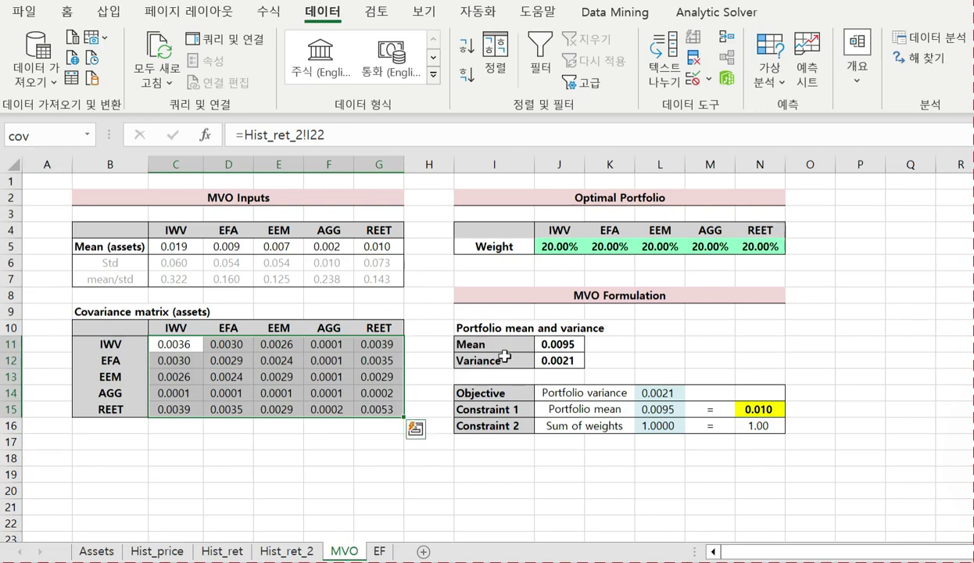
pyautogui.click(555, 358)
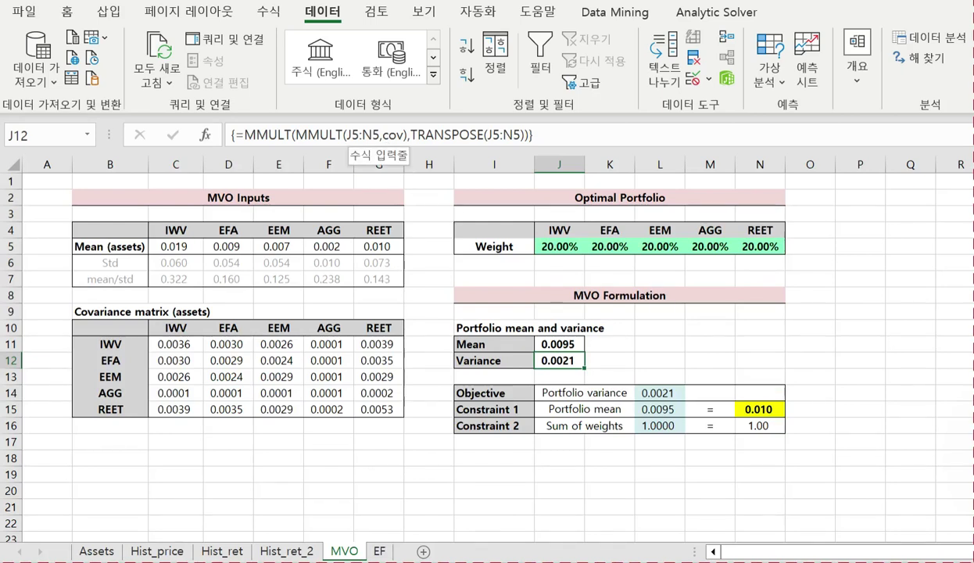
# - Inspect the nested MMULT and TRANSPOSE parts of the variance formula in J12, and re-enter it as an array formula
pyautogui.moveTo(346, 134); pyautogui.dragTo(404, 134)
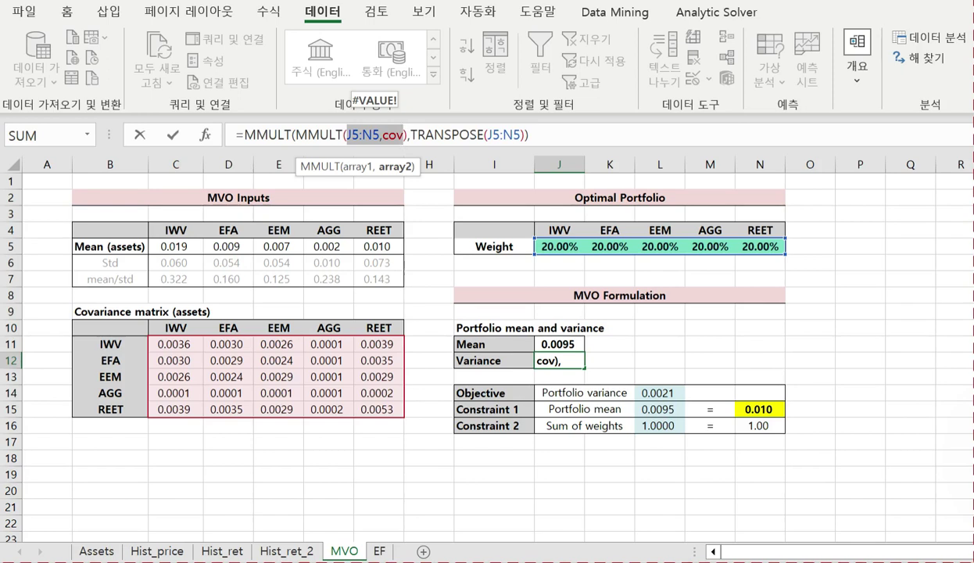
pyautogui.moveTo(488, 136); pyautogui.dragTo(521, 135)
pyautogui.moveTo(411, 135); pyautogui.dragTo(526, 136)
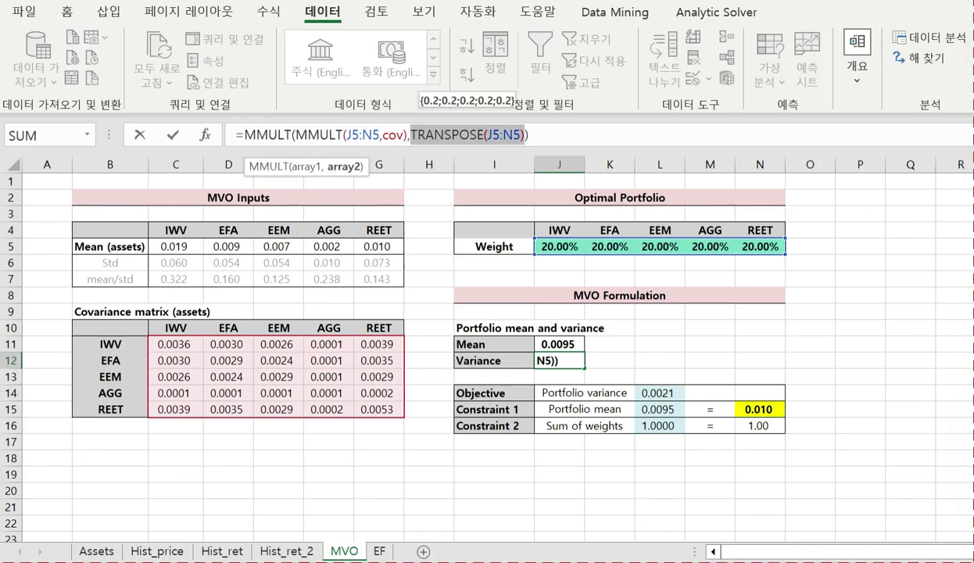
pyautogui.click(530, 135)
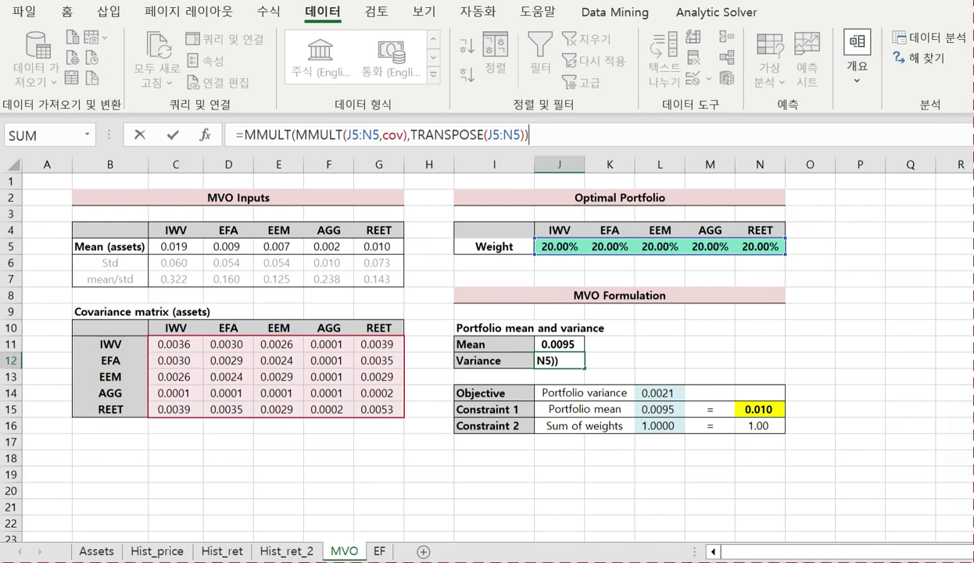
pyautogui.doubleClick(446, 136)
pyautogui.click(320, 135)
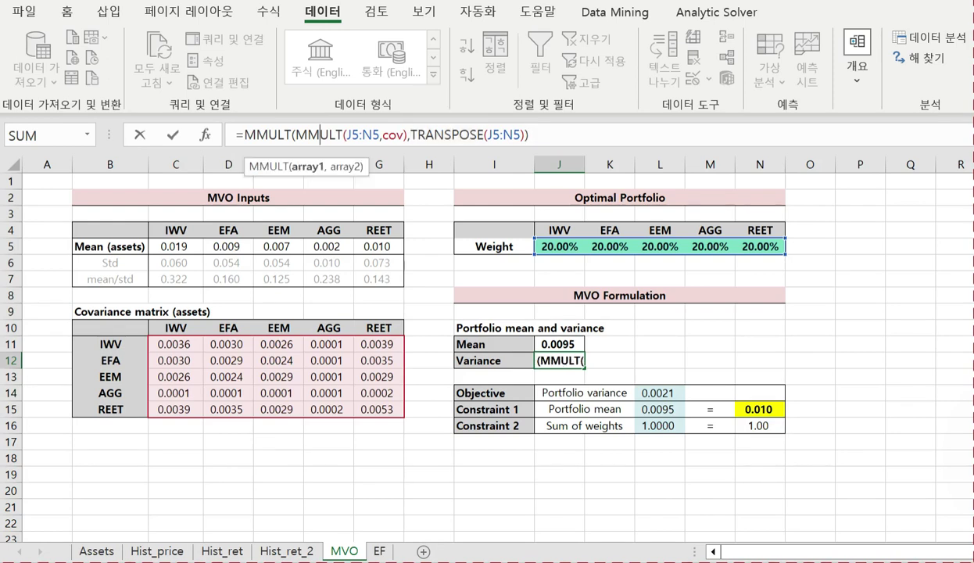
pyautogui.doubleClick(320, 135)
pyautogui.doubleClick(268, 135)
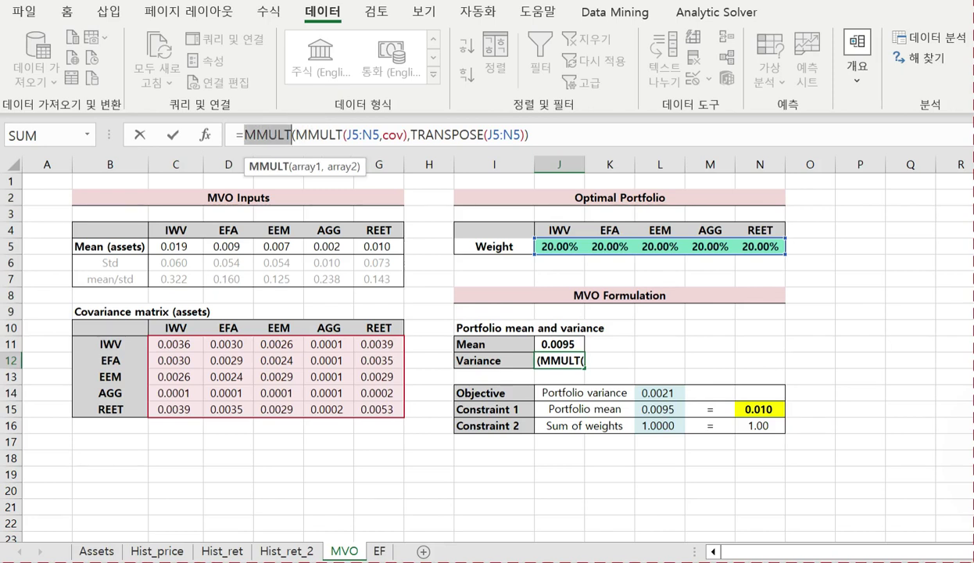
pyautogui.click(534, 135)
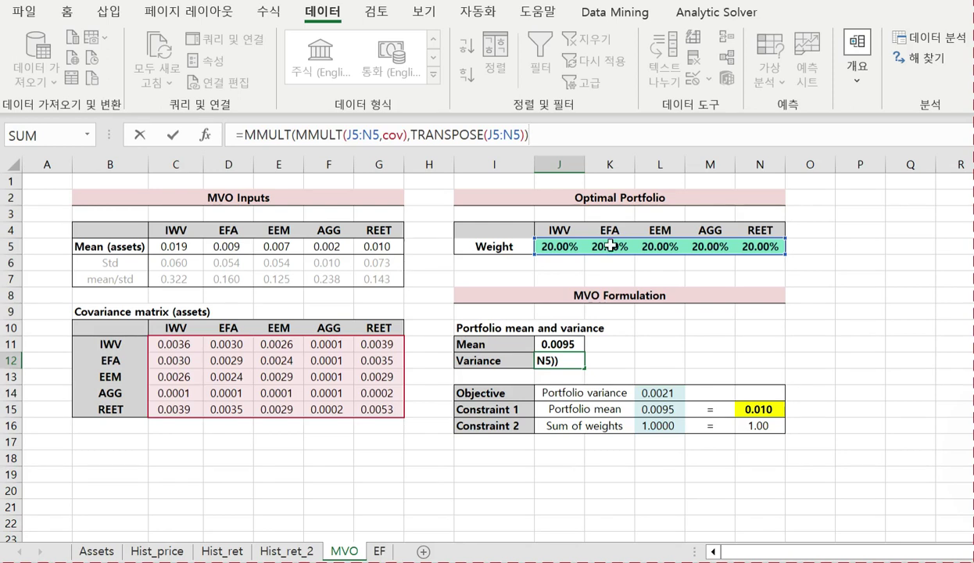
pyautogui.hotkey('ctrl', 'shift', 'Return')
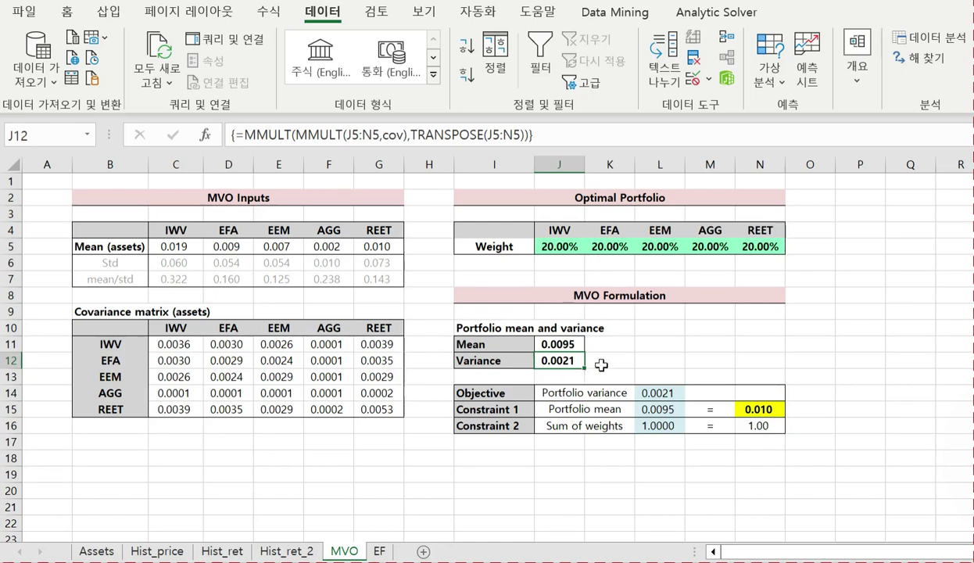
# - Review the asset weights in J5:N5 together with the portfolio mean in J11 and variance in J12
pyautogui.moveTo(559, 246); pyautogui.dragTo(753, 248)
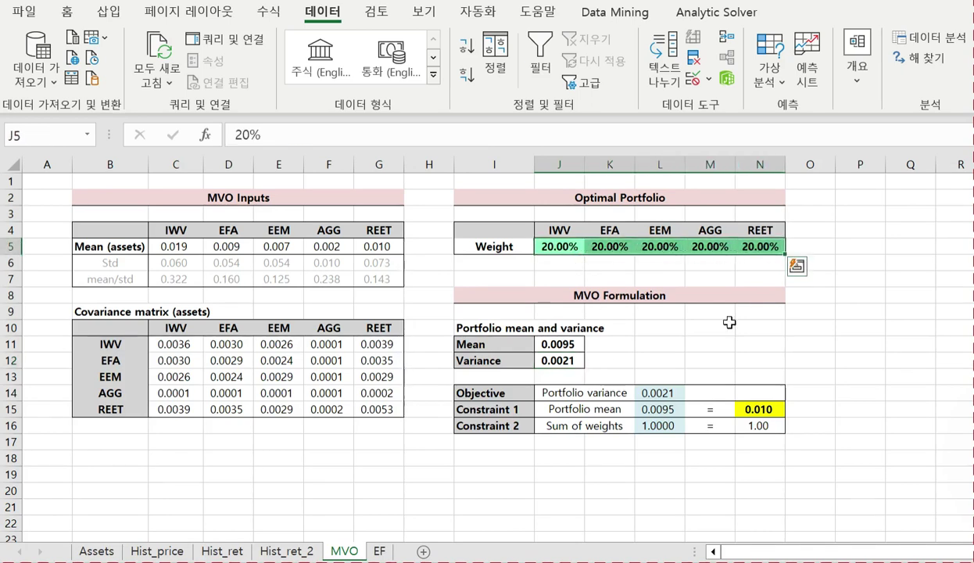
pyautogui.click(566, 344)
pyautogui.click(568, 360)
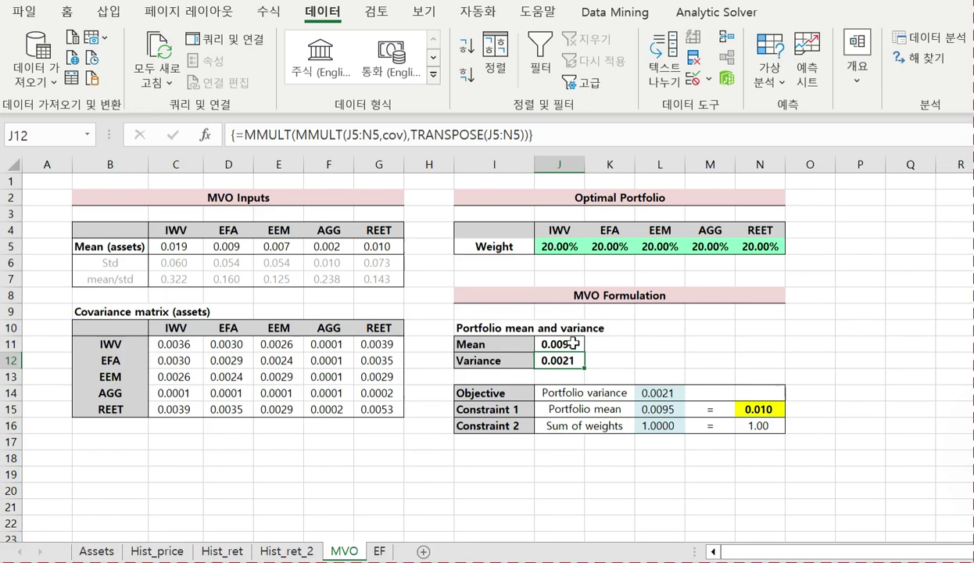
pyautogui.click(573, 344)
pyautogui.click(573, 360)
# - Review the objective cell L14, the Constraint 1 portfolio mean in L15 and its target value in N15
pyautogui.click(656, 395)
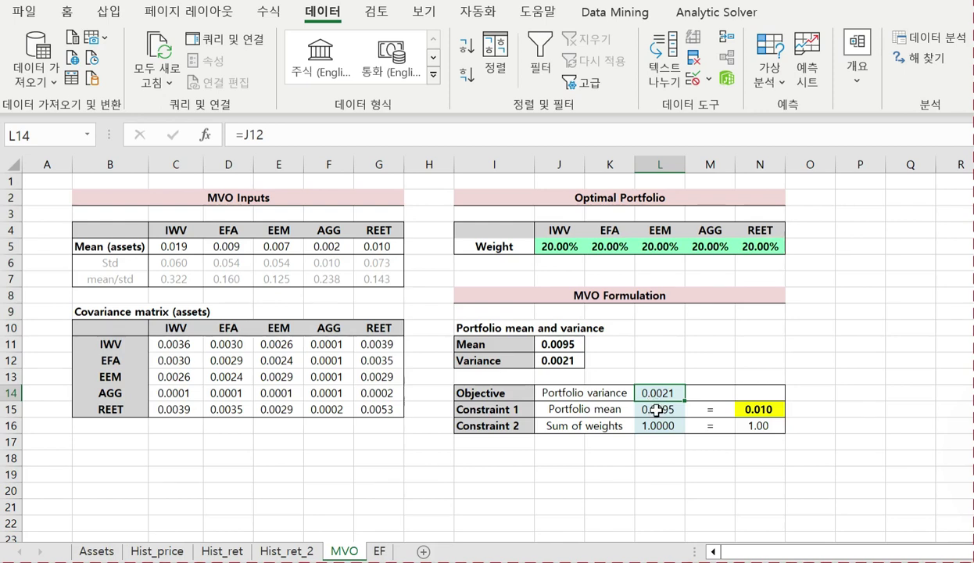
pyautogui.click(655, 410)
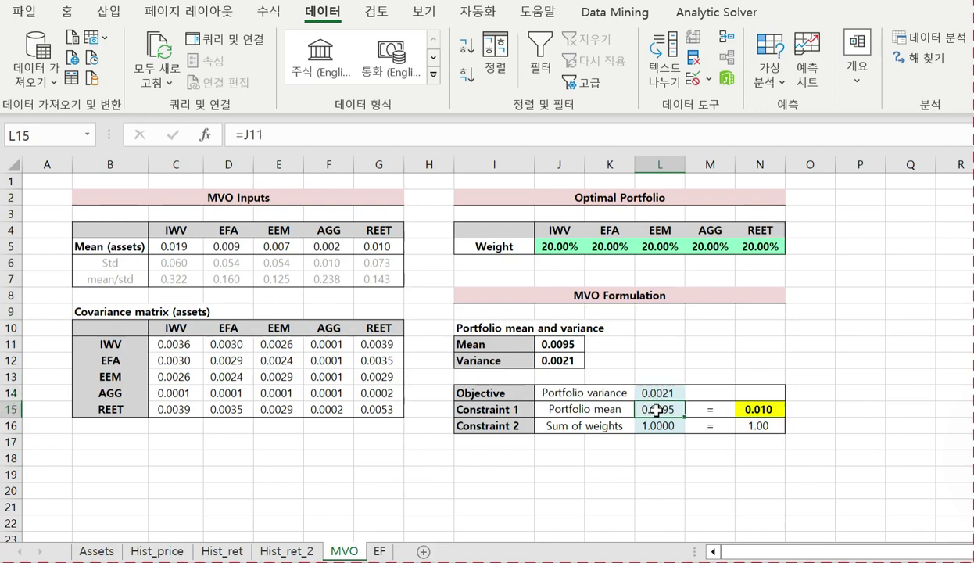
pyautogui.click(761, 406)
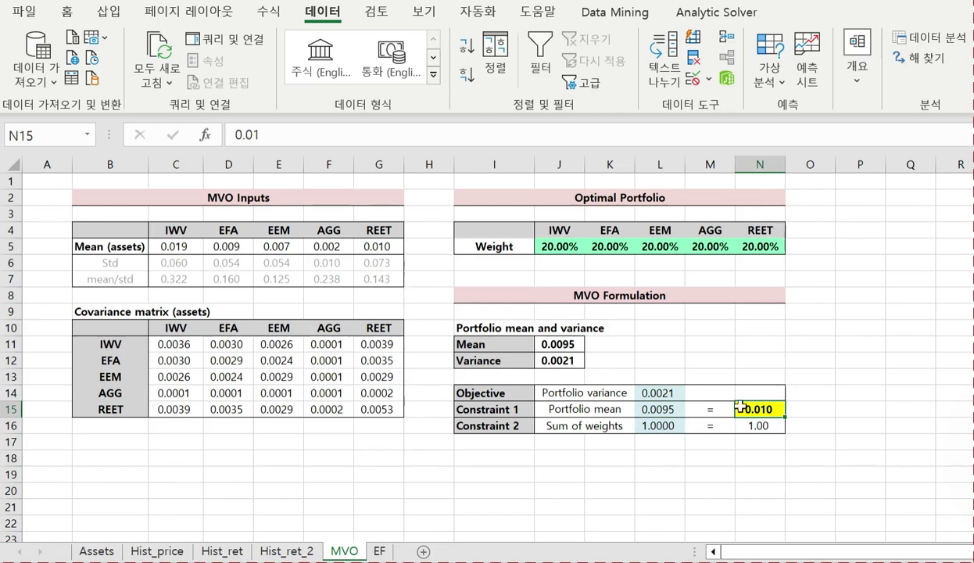
# - Trace the cell references in the formulas of the objective L14, portfolio mean L15 and sum of weights L16
pyautogui.click(664, 394)
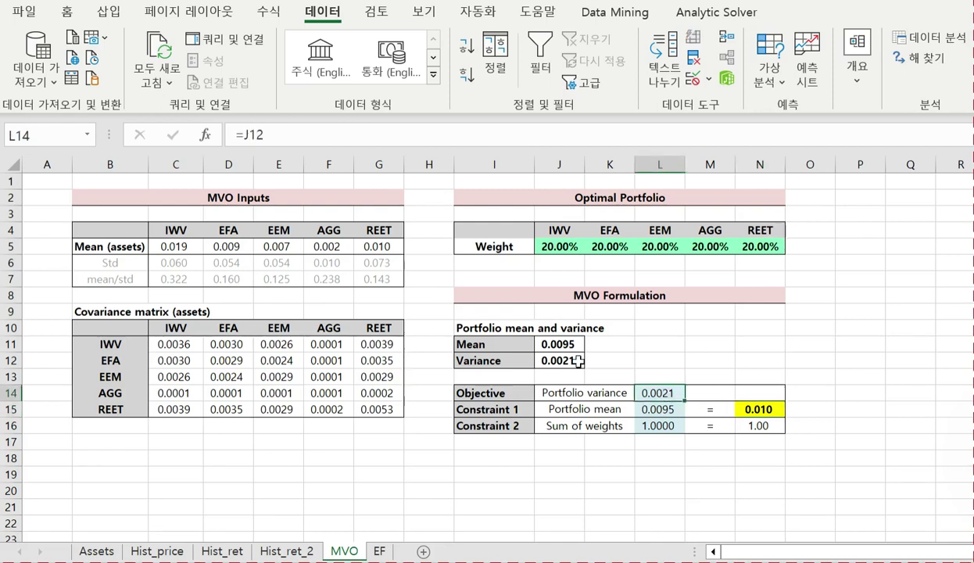
pyautogui.click(264, 134)
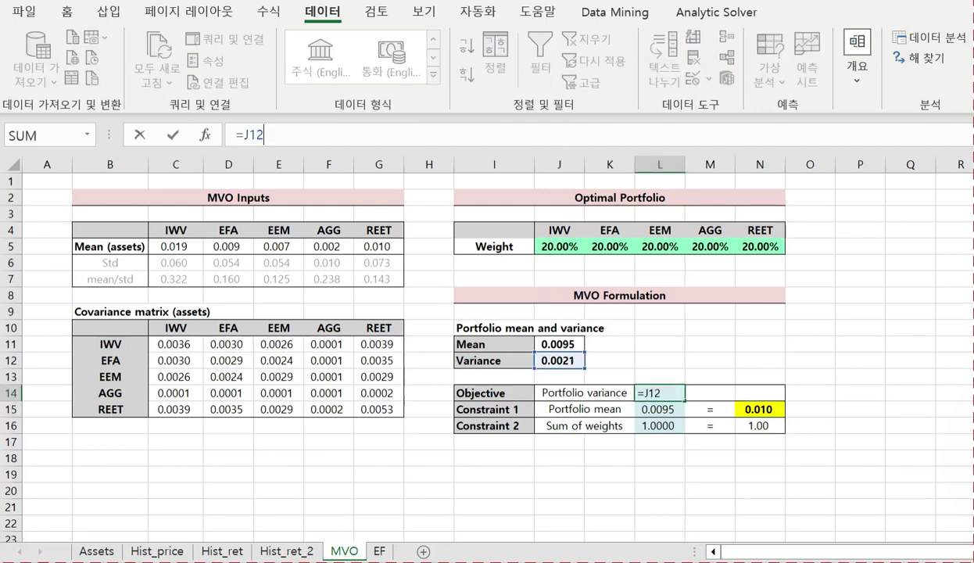
pyautogui.hotkey('ctrl', 'Return')
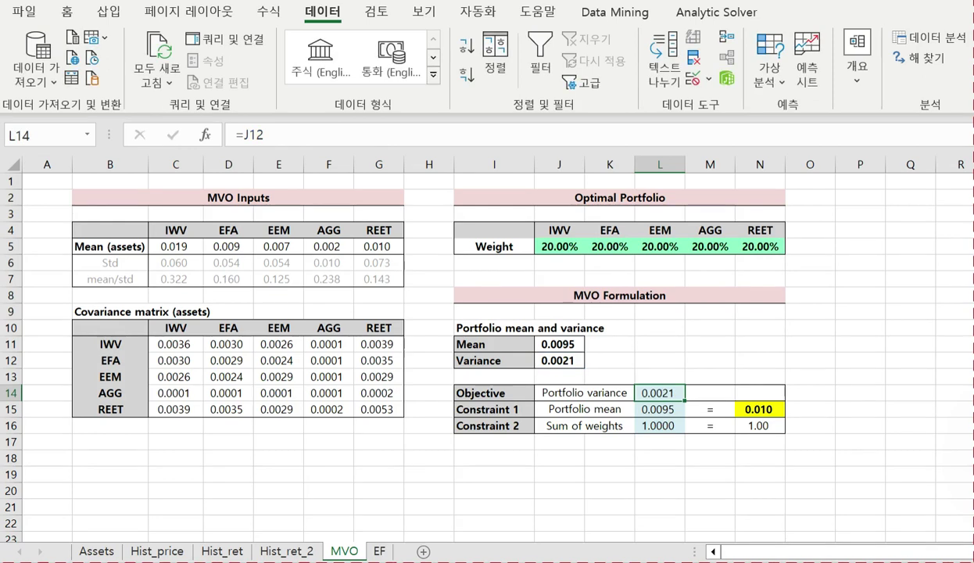
pyautogui.press('Down')
pyautogui.press('F2')
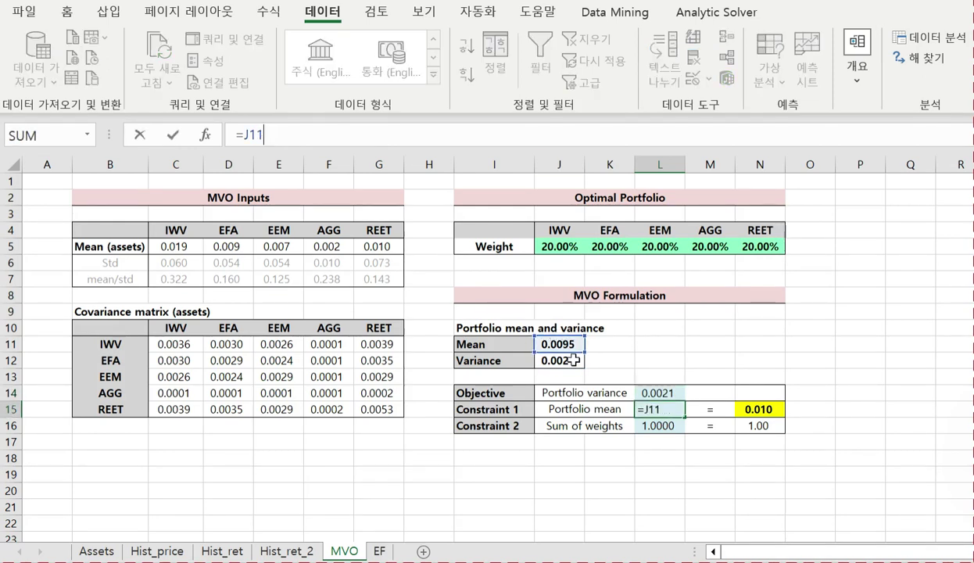
pyautogui.hotkey('ctrl', 'Return')
pyautogui.press('Down')
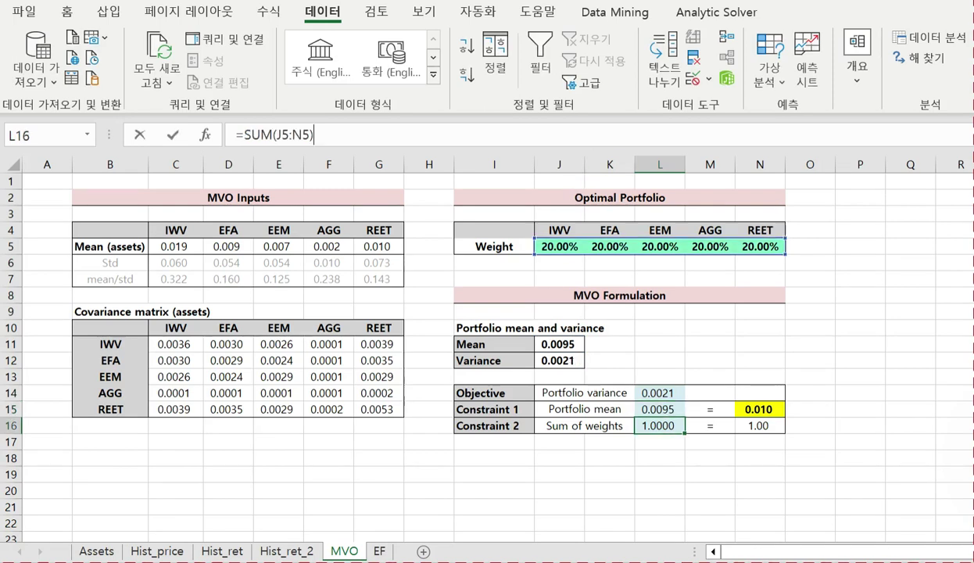
pyautogui.press('F2')
pyautogui.moveTo(548, 245); pyautogui.dragTo(750, 259)
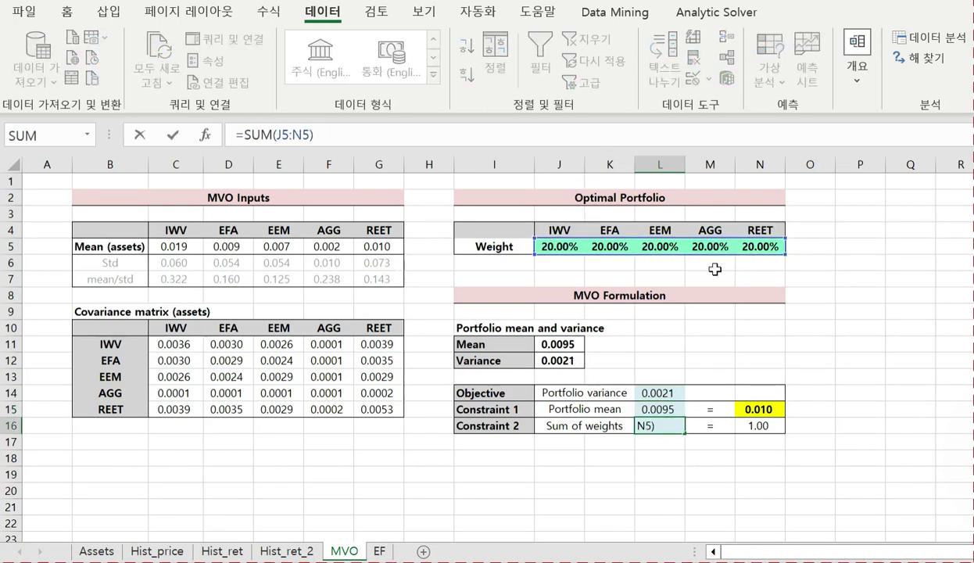
pyautogui.hotkey('ctrl', 'Return')
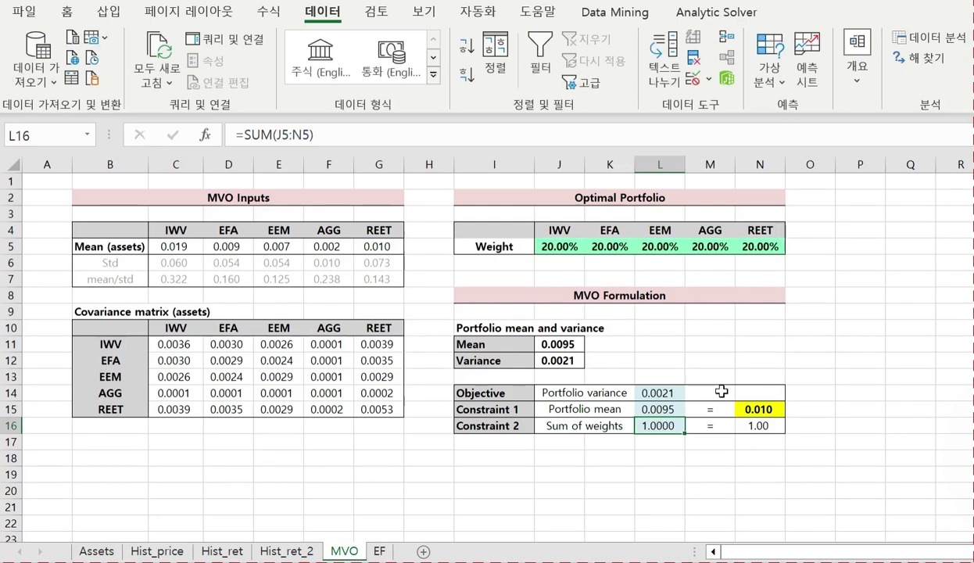
# - Compare the Constraint 1 target in N15 with the weights J5:N5 and the asset means C5:G5, including AGG and IWV
pyautogui.moveTo(651, 408); pyautogui.dragTo(751, 409)
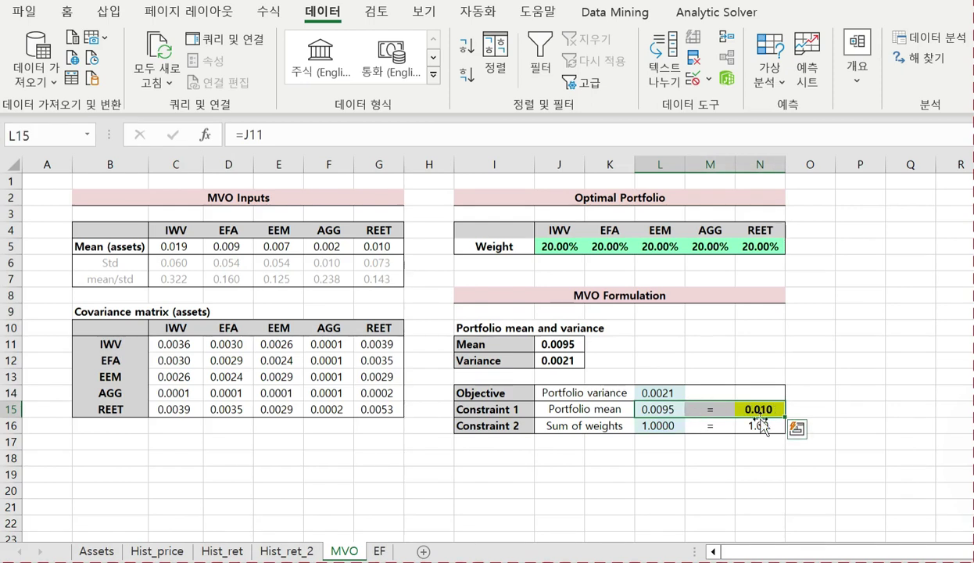
pyautogui.click(553, 242)
pyautogui.moveTo(593, 247); pyautogui.dragTo(758, 247)
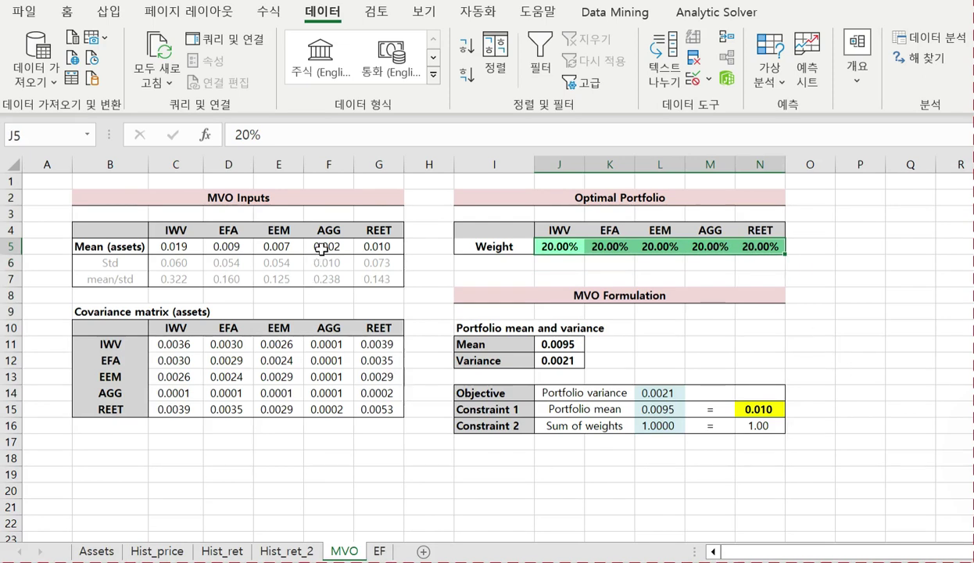
pyautogui.moveTo(176, 247); pyautogui.dragTo(374, 245)
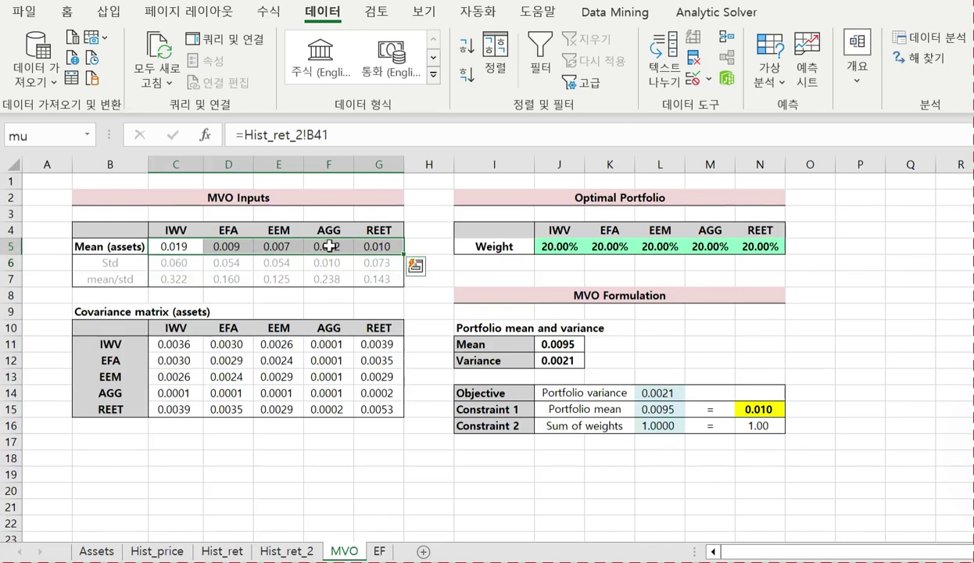
pyautogui.click(329, 247)
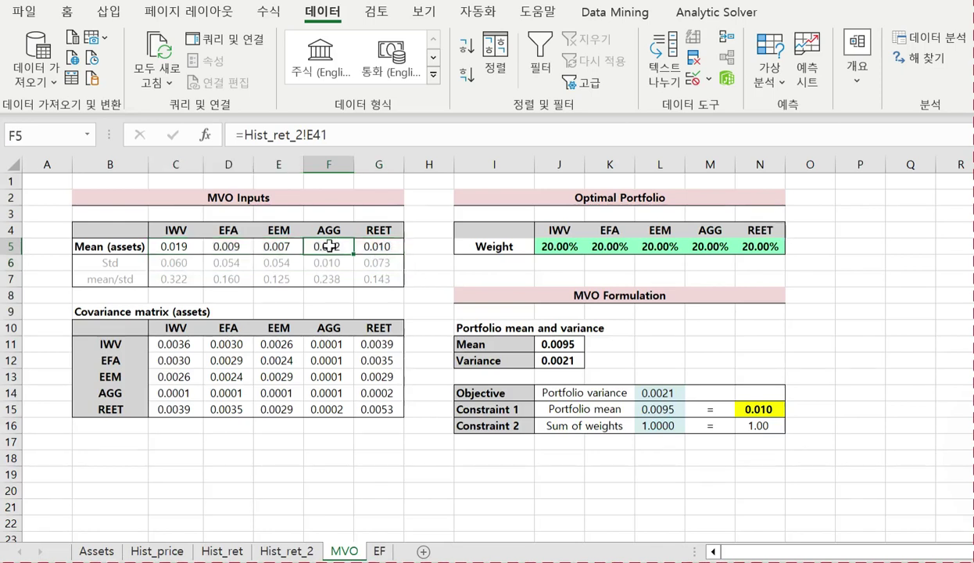
pyautogui.click(184, 247)
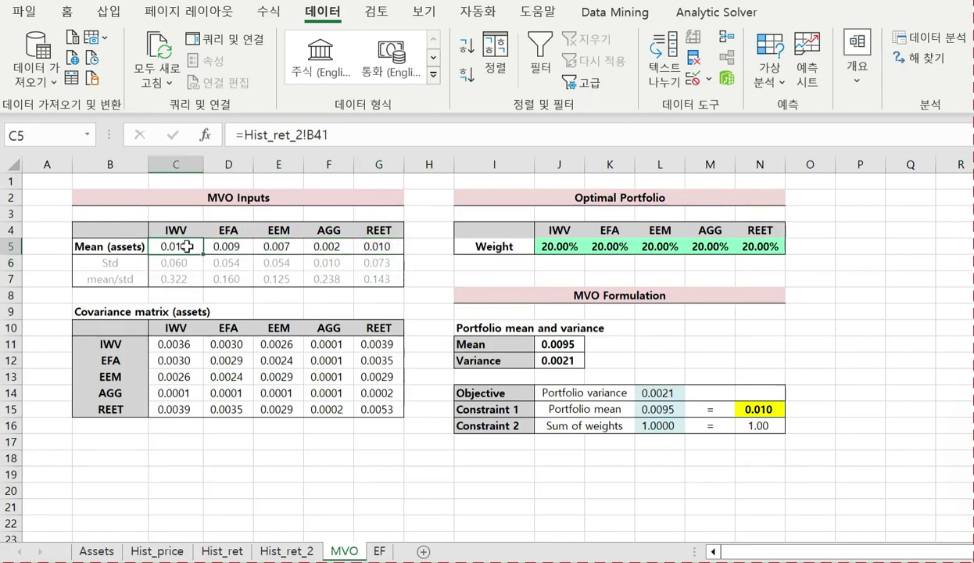
pyautogui.click(757, 409)
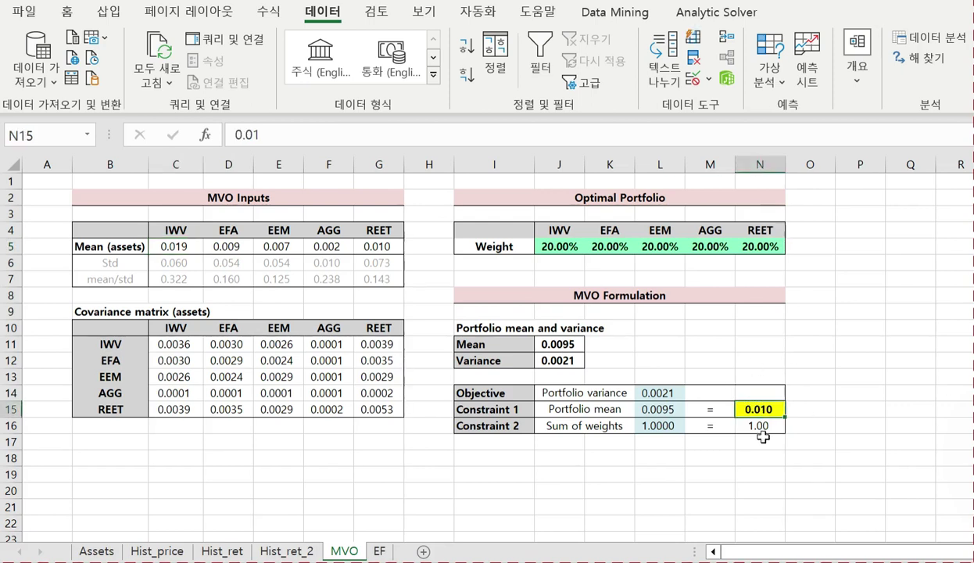
# - Open Solver and confirm $L$14 as the objective cell to minimize
pyautogui.click(919, 69)
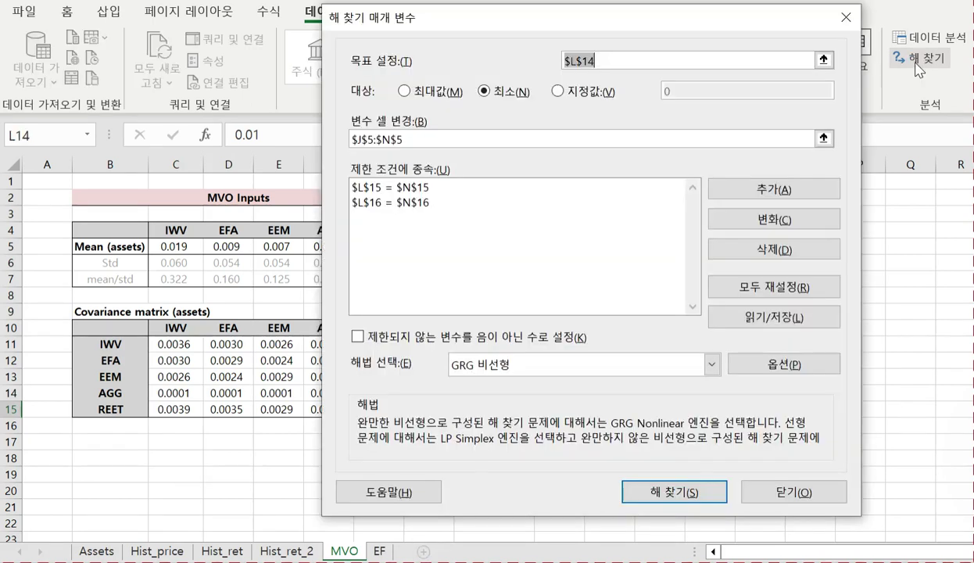
pyautogui.moveTo(556, 26); pyautogui.dragTo(259, 36)
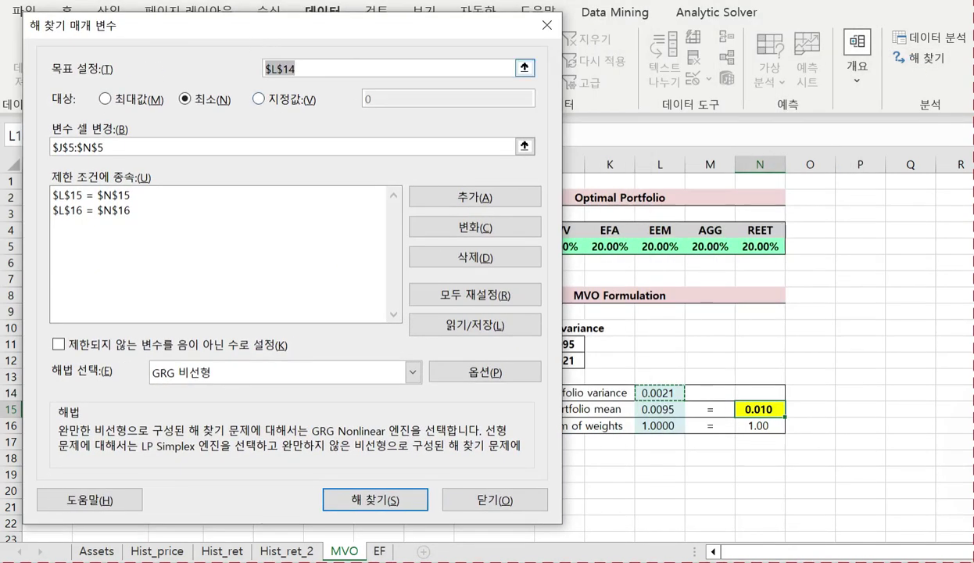
pyautogui.moveTo(452, 33); pyautogui.dragTo(430, 33)
pyautogui.click(503, 69)
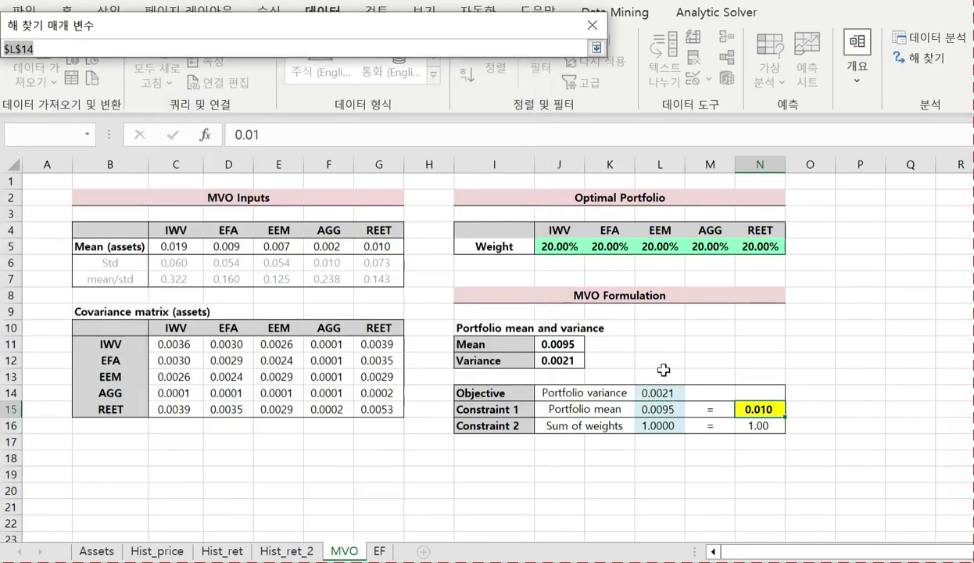
pyautogui.press('Return')
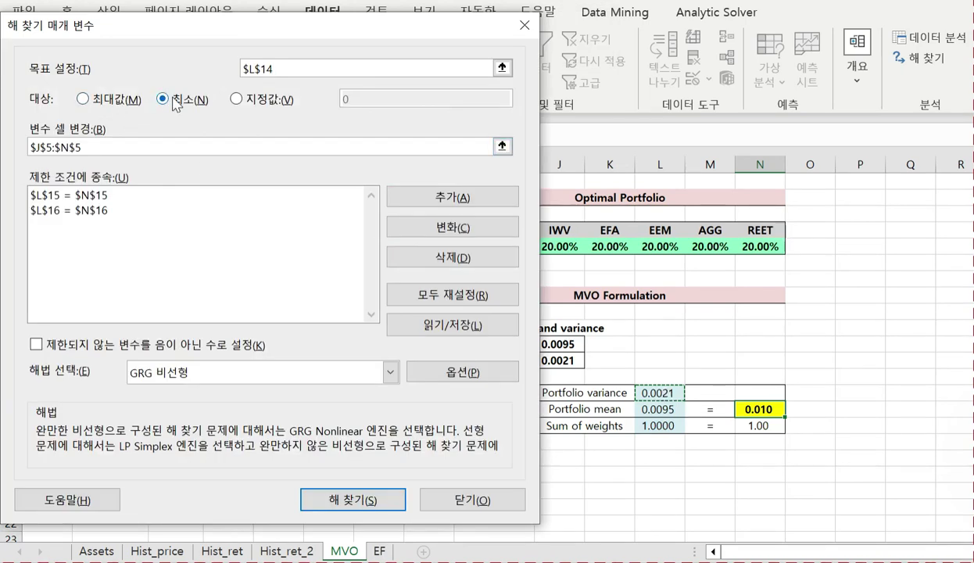
# - Set the weights $J$5:$N$5 as Solver's variable cells
pyautogui.click(502, 146)
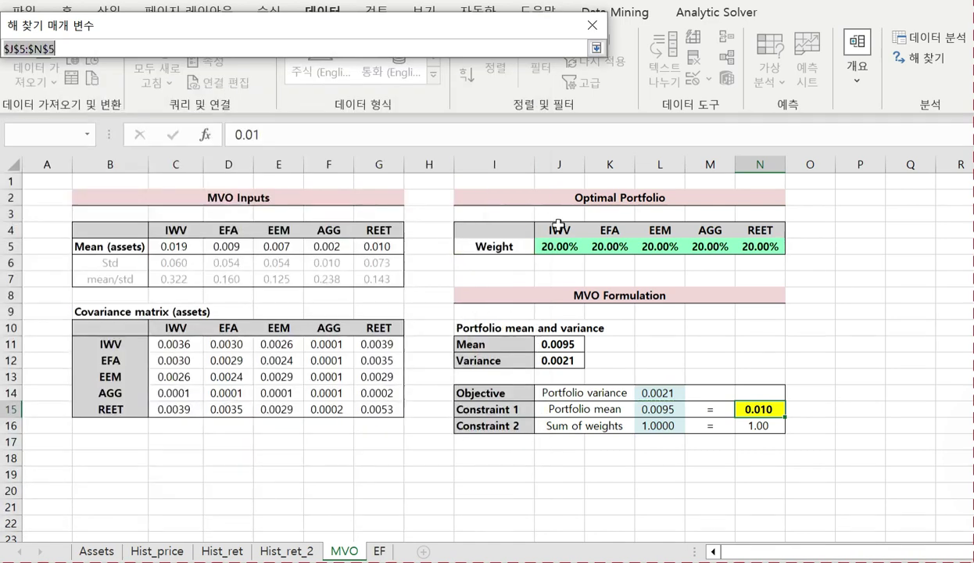
pyautogui.moveTo(559, 246); pyautogui.dragTo(747, 248)
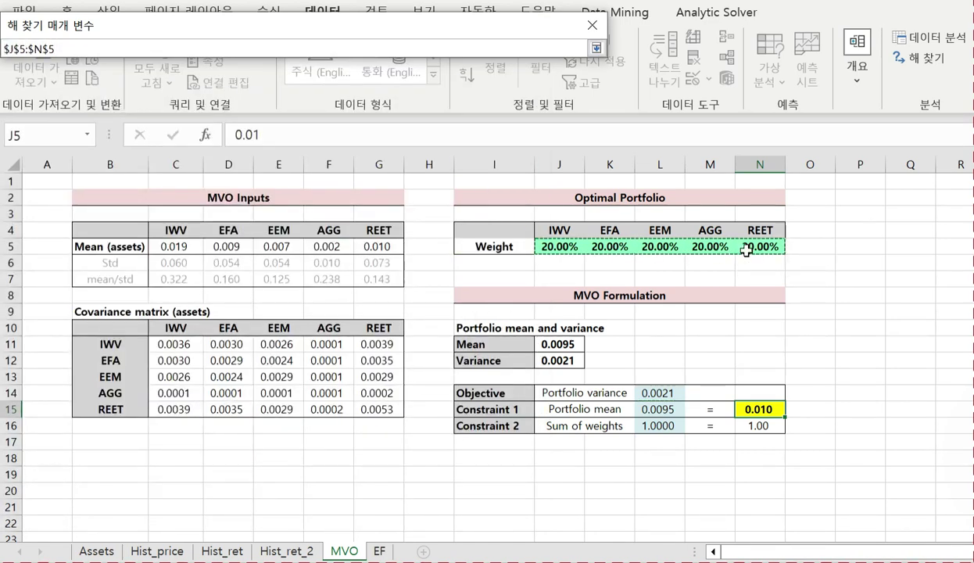
pyautogui.press('Return')
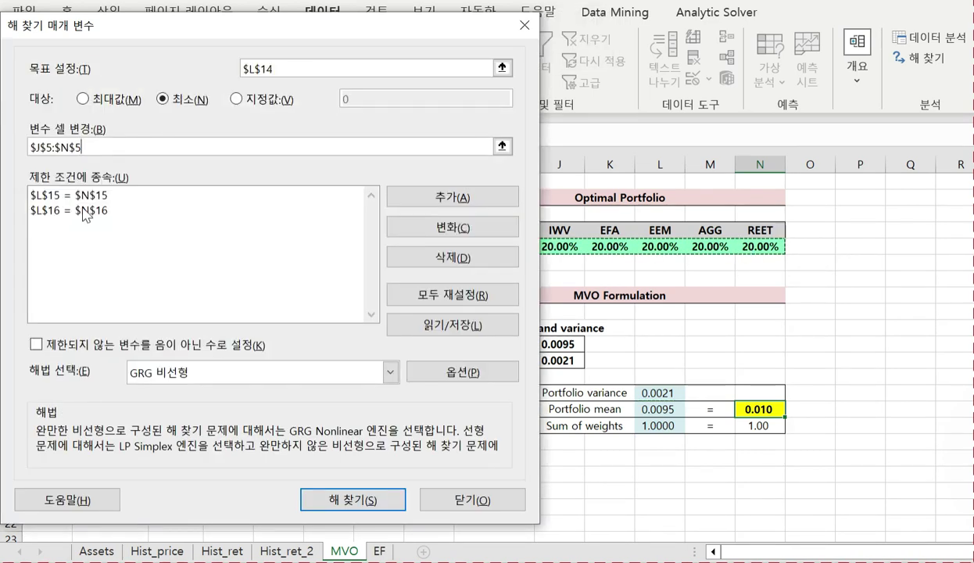
# - Check the definitions of the Solver constraints $L$15 = $N$15 and $L$16 = $N$16, accepting each one
pyautogui.click(92, 194)
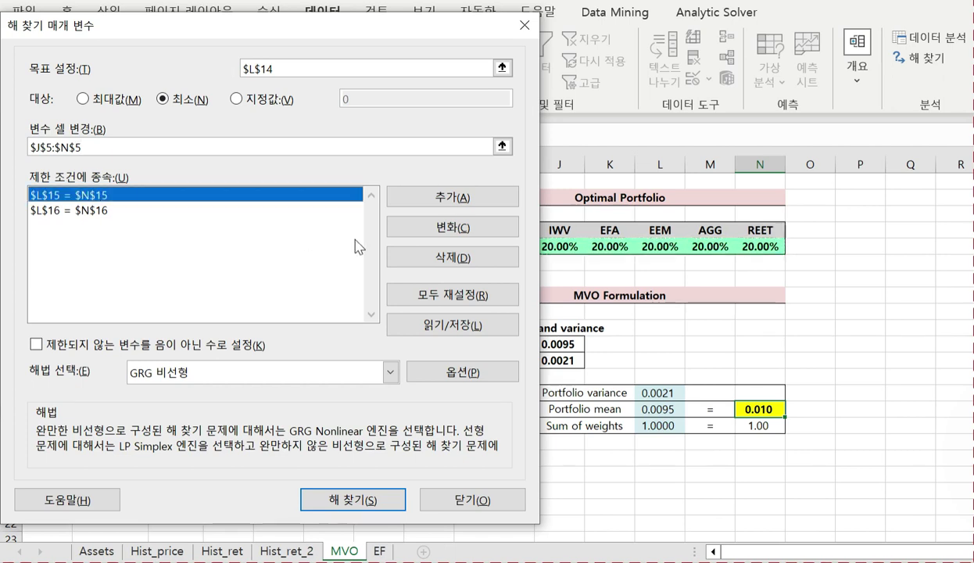
pyautogui.click(426, 232)
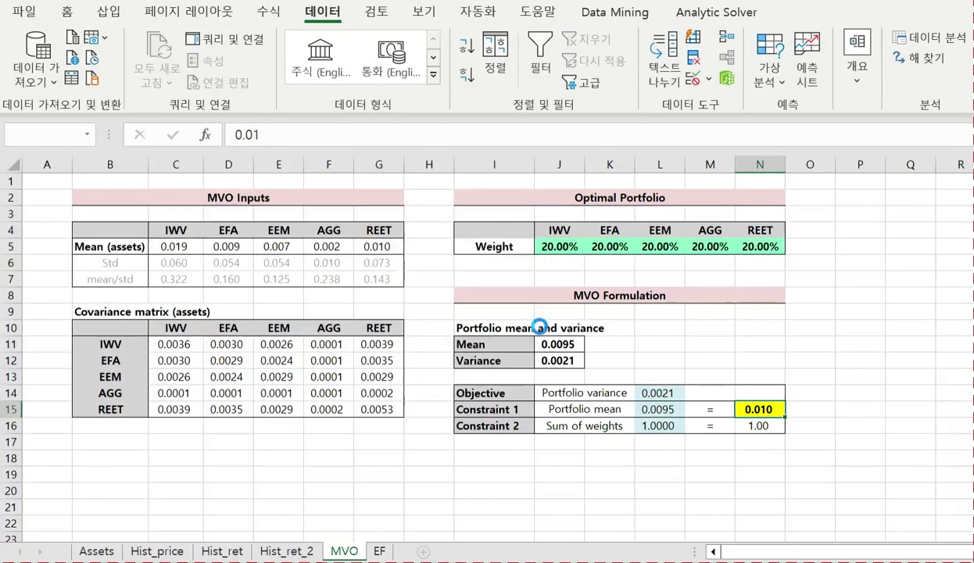
pyautogui.click(662, 409)
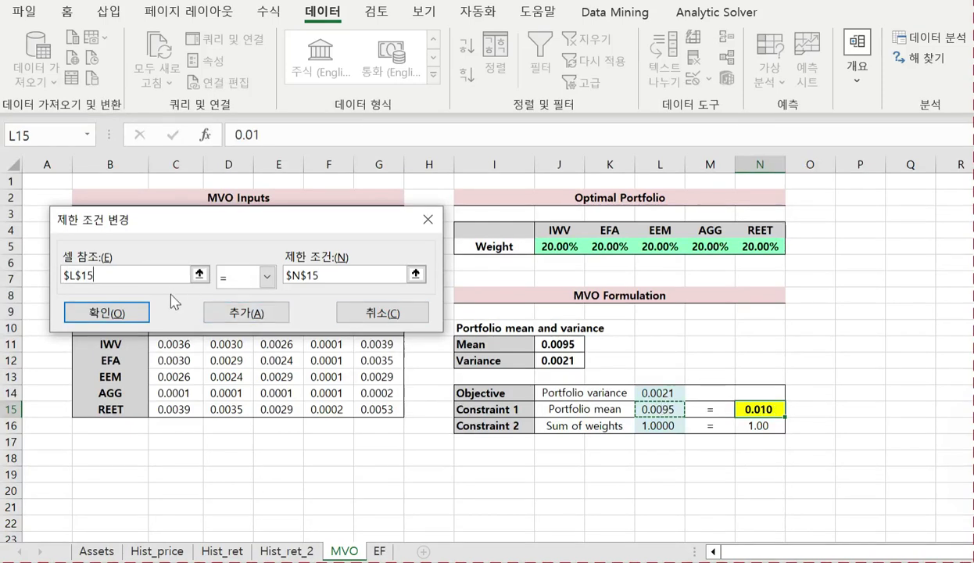
pyautogui.click(128, 312)
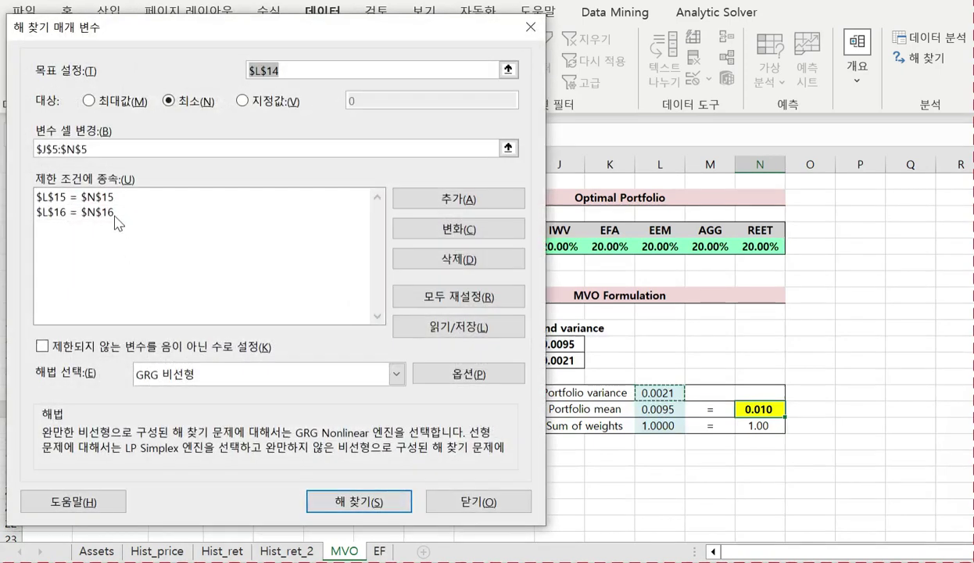
pyautogui.click(117, 217)
pyautogui.click(456, 229)
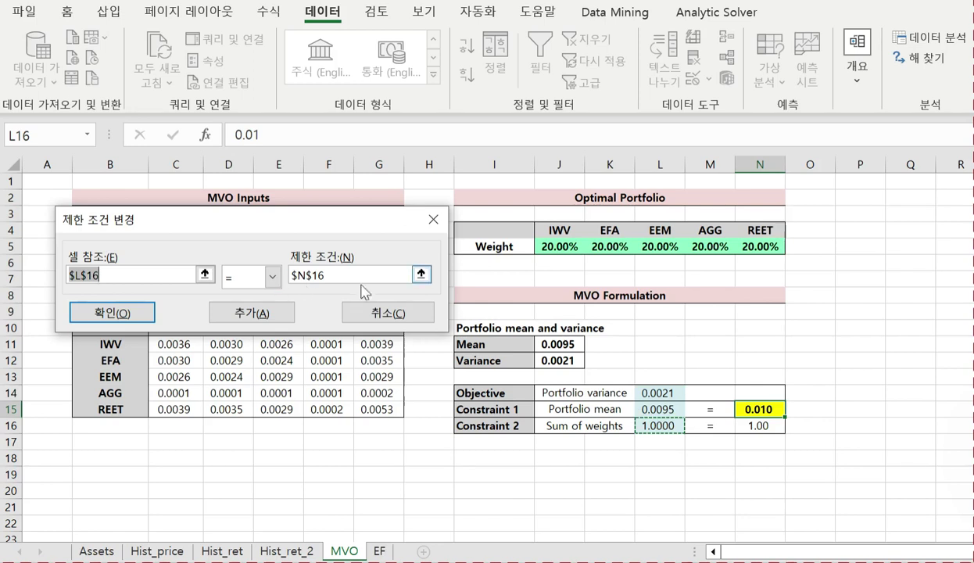
pyautogui.click(117, 314)
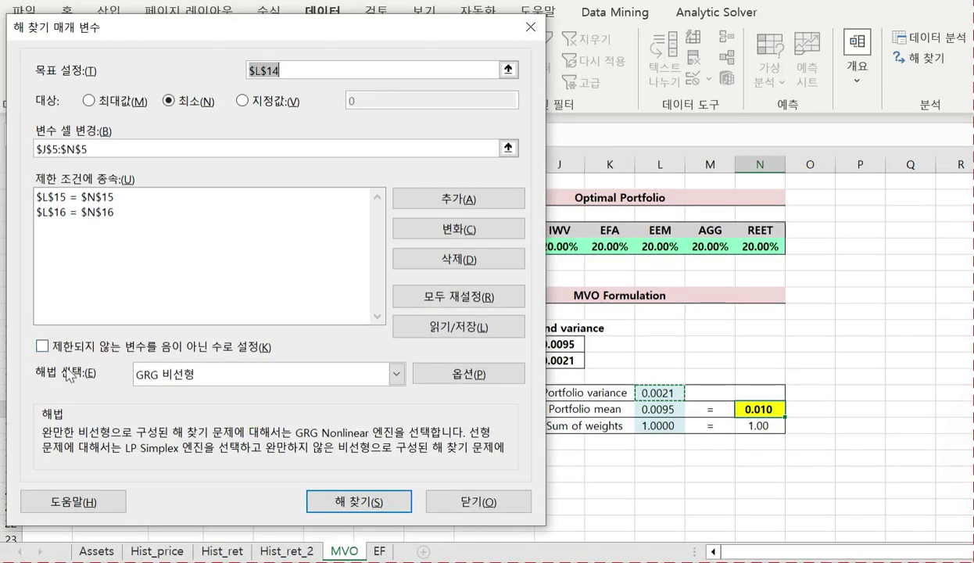
# - Solve with the GRG Nonlinear method and the non-negativity option for unconstrained variables switched off
pyautogui.click(79, 348)
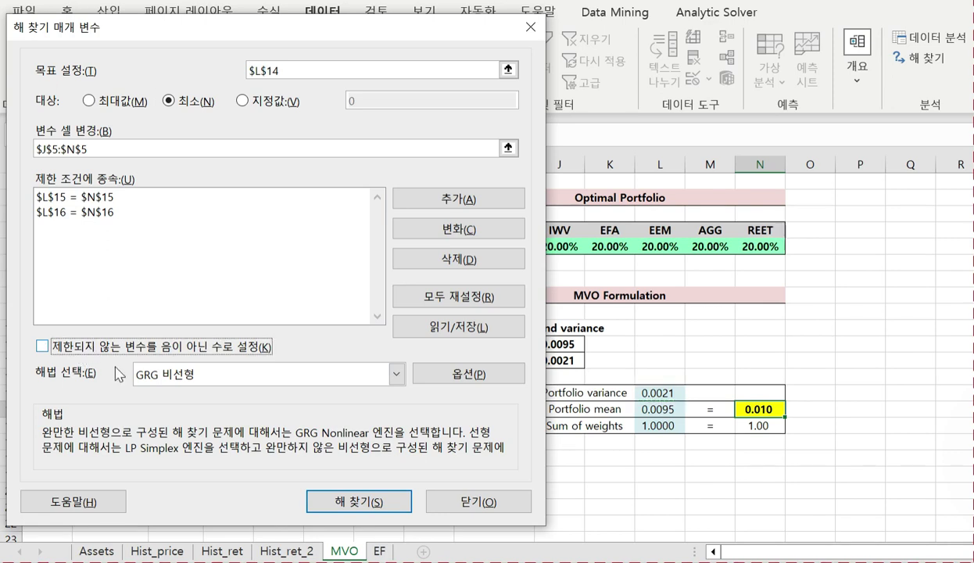
pyautogui.click(184, 376)
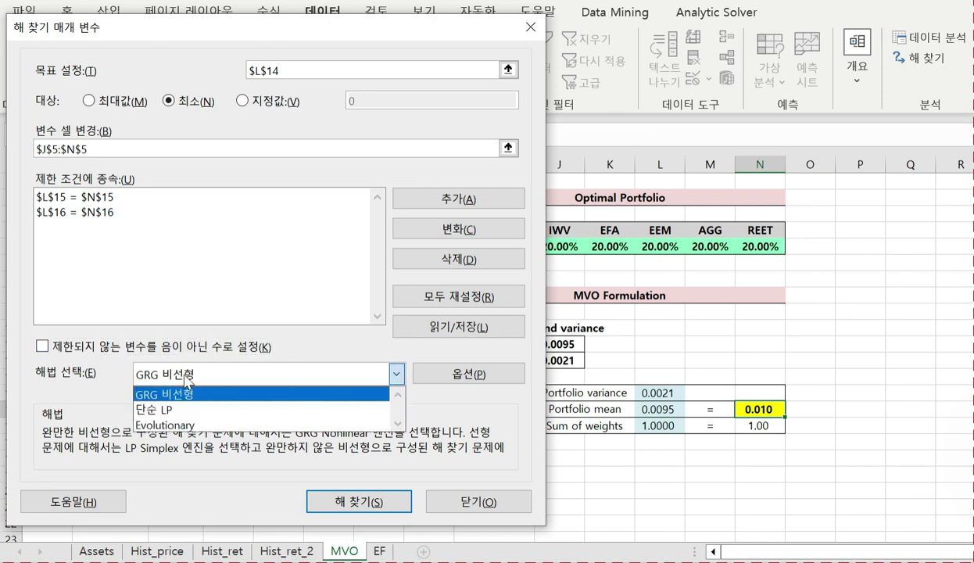
pyautogui.click(196, 395)
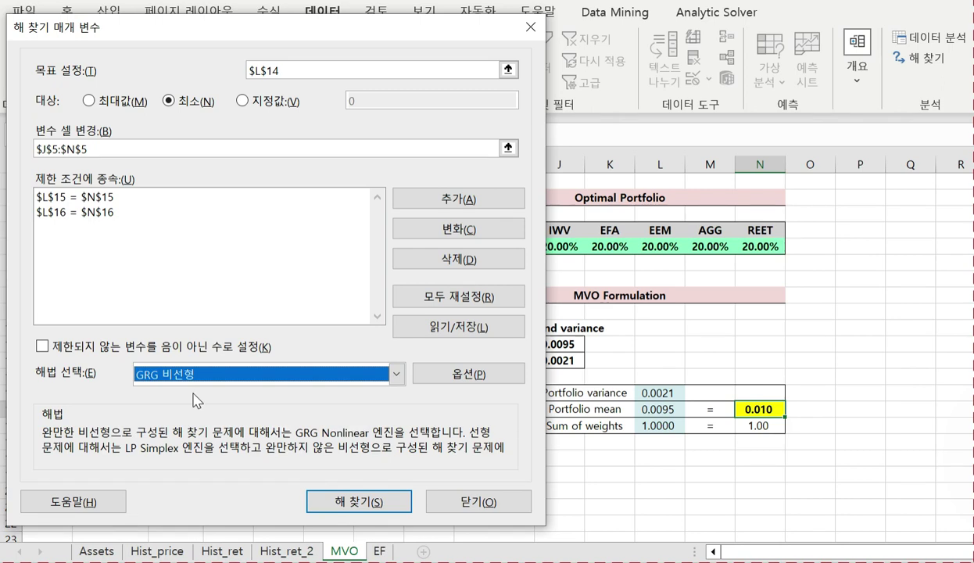
pyautogui.click(334, 505)
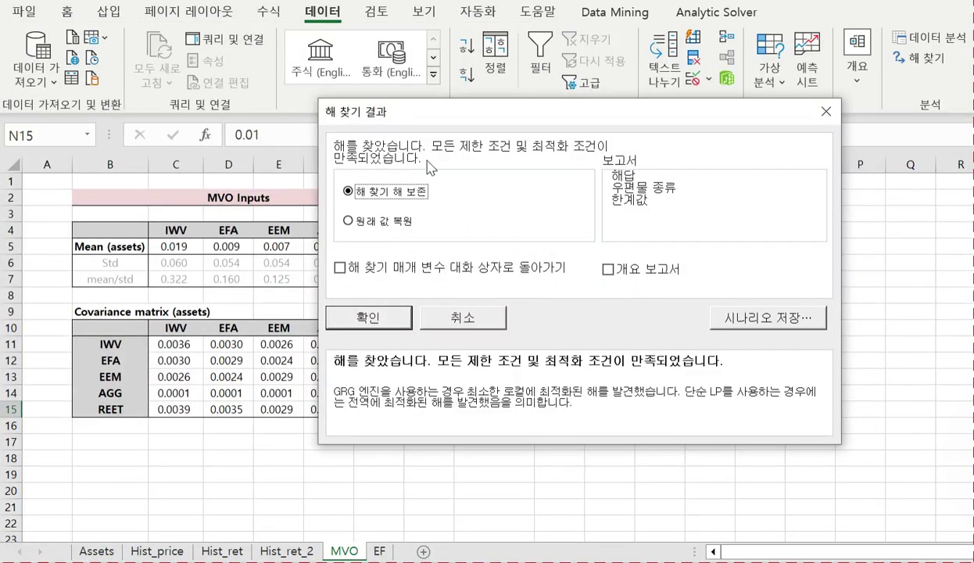
# - Keep the Solver solution and review the optimal weights, the portfolio mean constraint and the variance objective
pyautogui.click(370, 321)
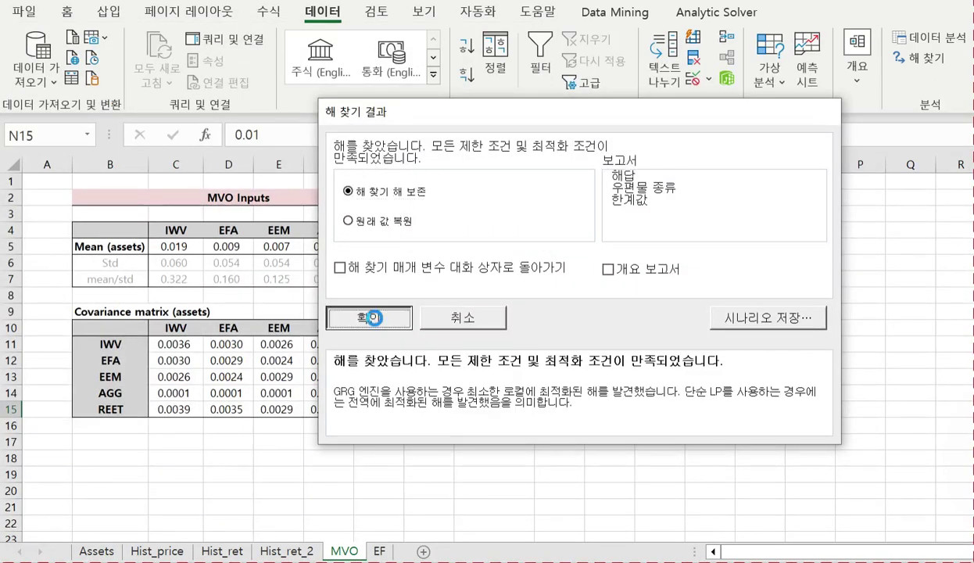
pyautogui.moveTo(541, 246); pyautogui.dragTo(751, 245)
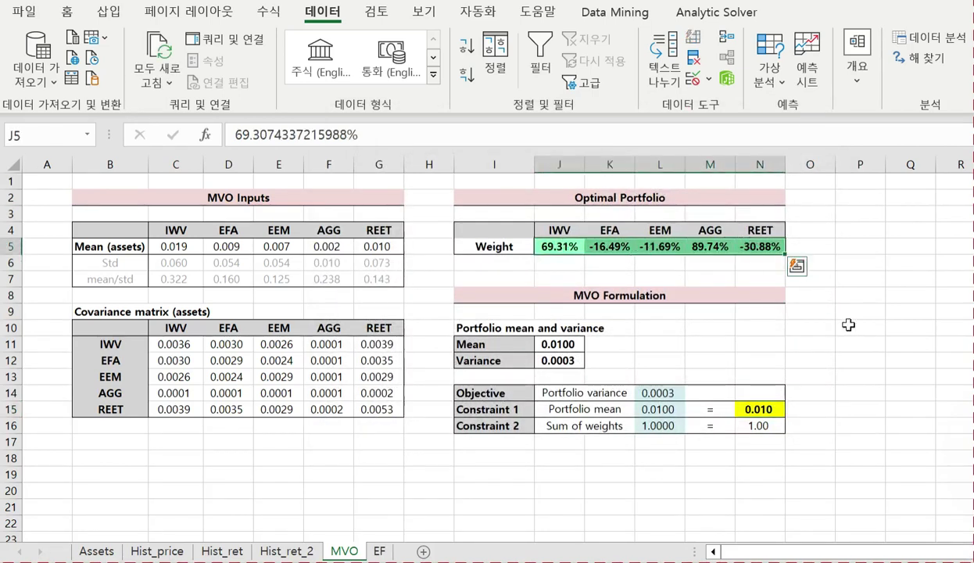
pyautogui.click(665, 407)
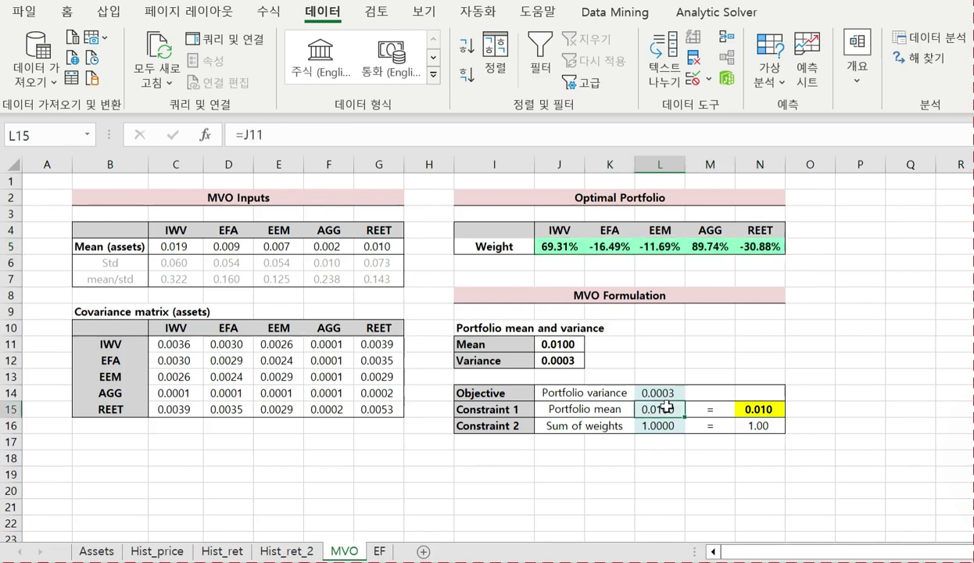
pyautogui.click(675, 392)
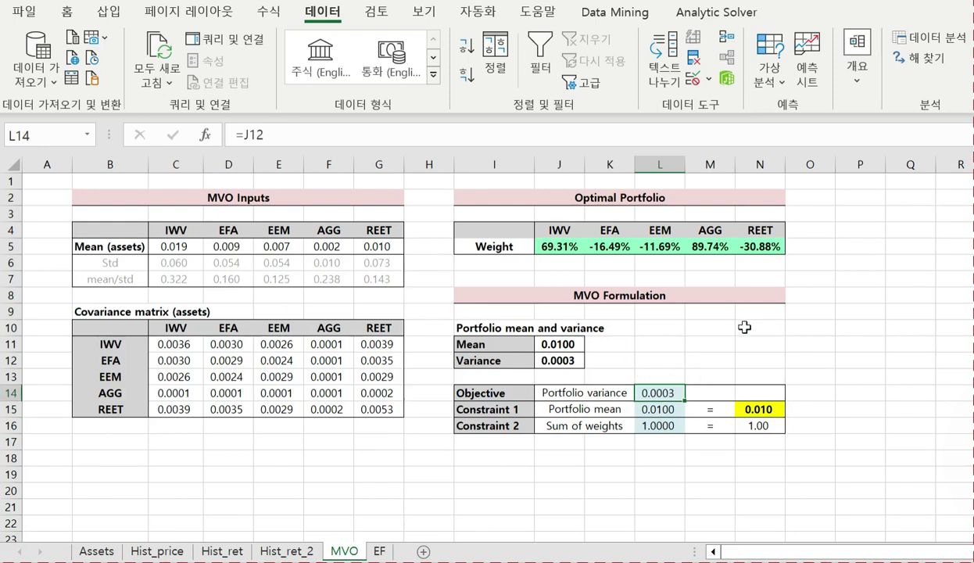
# - Solve the portfolio again with Solver's non-negativity option for unconstrained variables switched on, keeping the solution
pyautogui.click(930, 65)
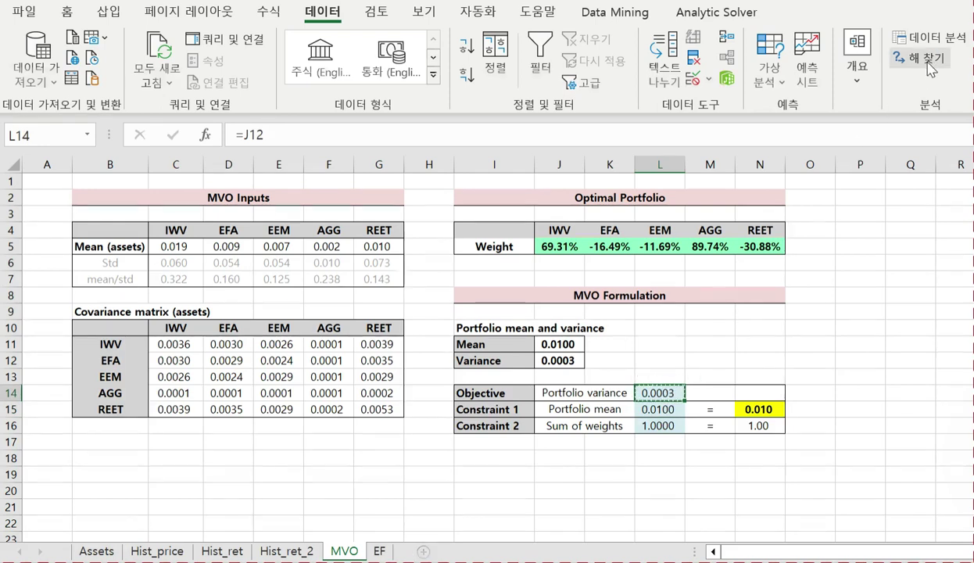
pyautogui.click(178, 347)
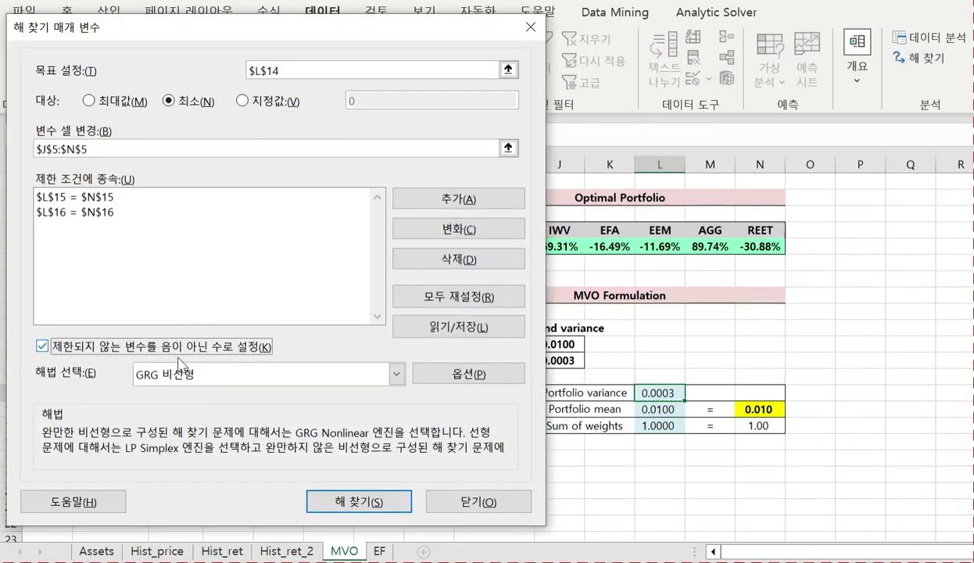
pyautogui.click(327, 501)
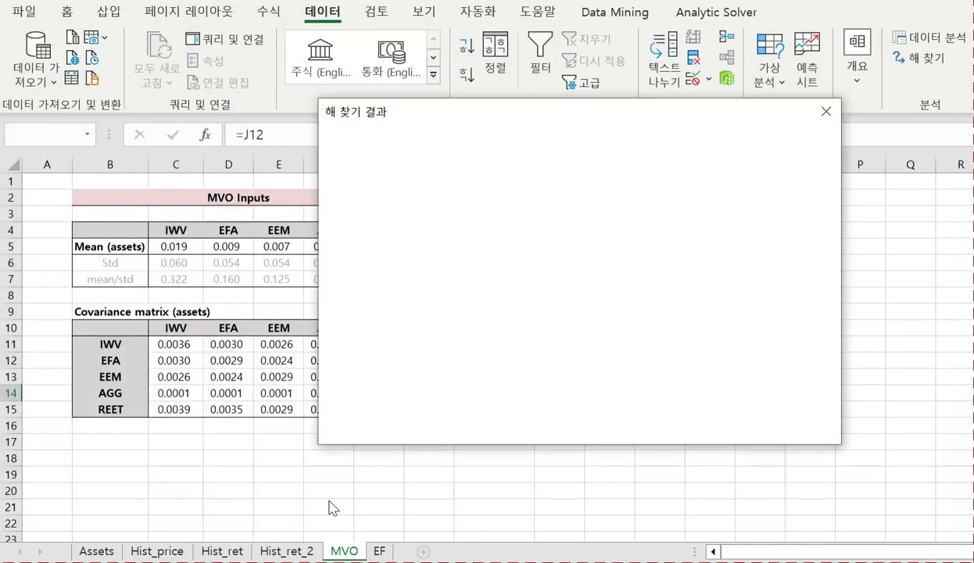
pyautogui.click(381, 320)
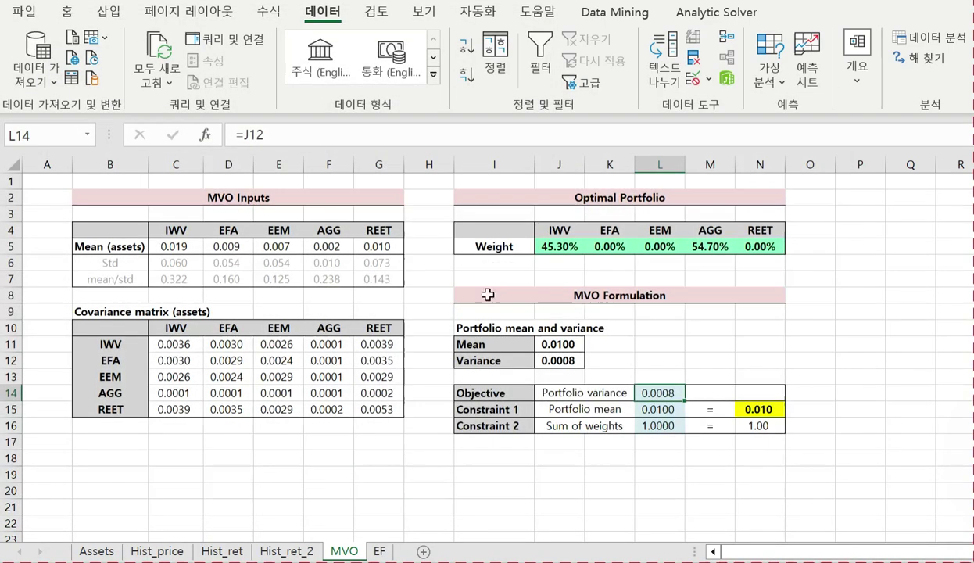
# - Compare the new IWV and AGG weights with those assets' mean/std ratios, and check the portfolio variance objective
pyautogui.click(562, 246)
pyautogui.moveTo(634, 249); pyautogui.dragTo(750, 248)
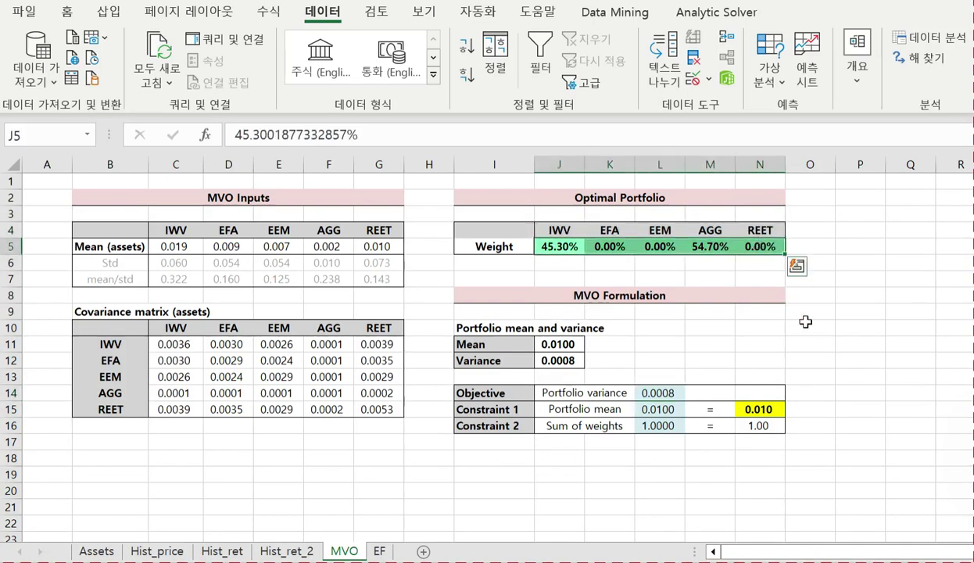
pyautogui.click(806, 323)
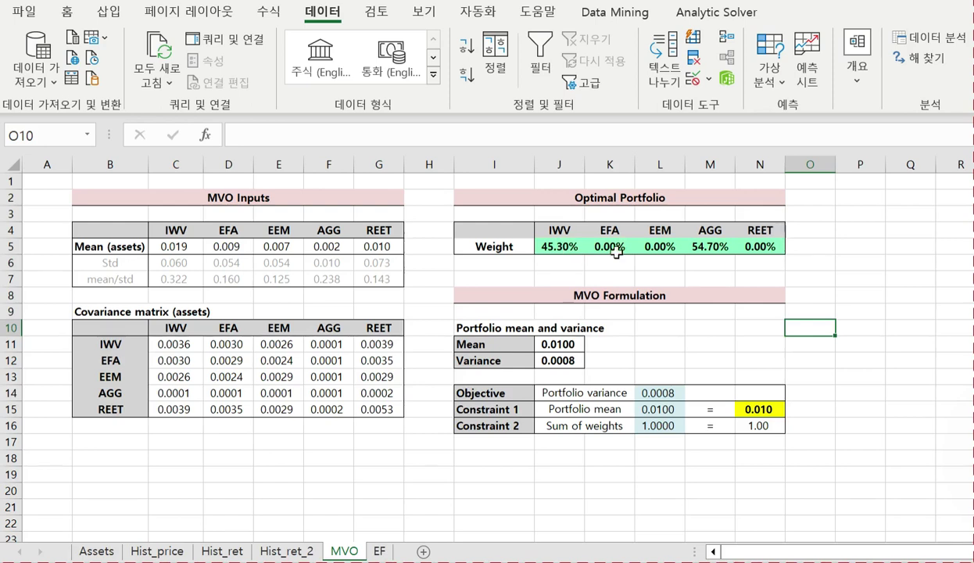
pyautogui.click(561, 245)
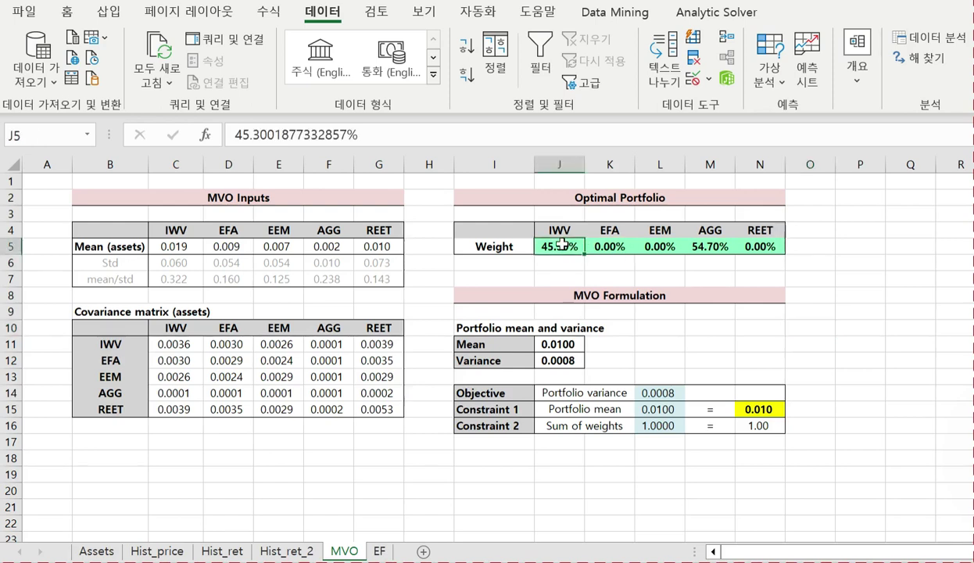
pyautogui.click(719, 243)
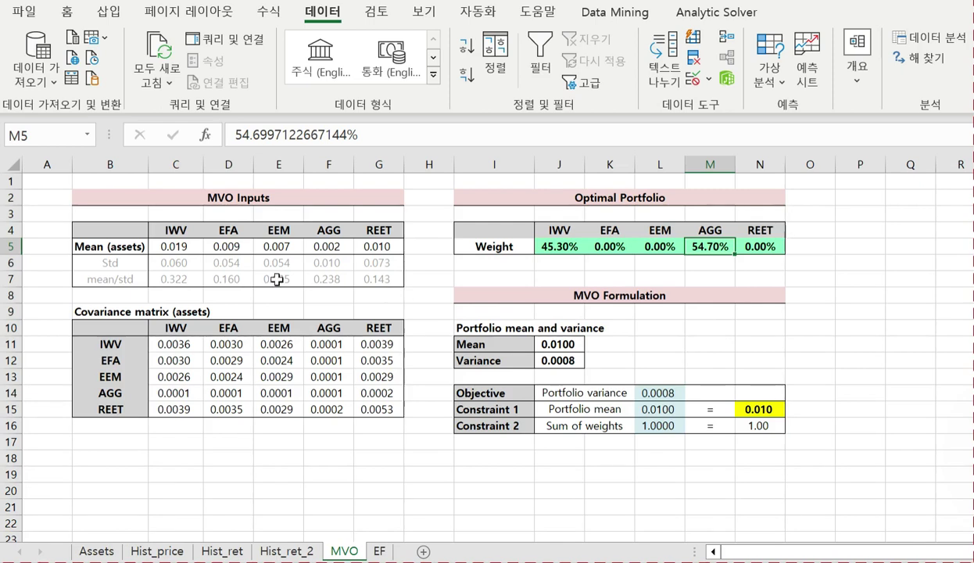
pyautogui.click(181, 279)
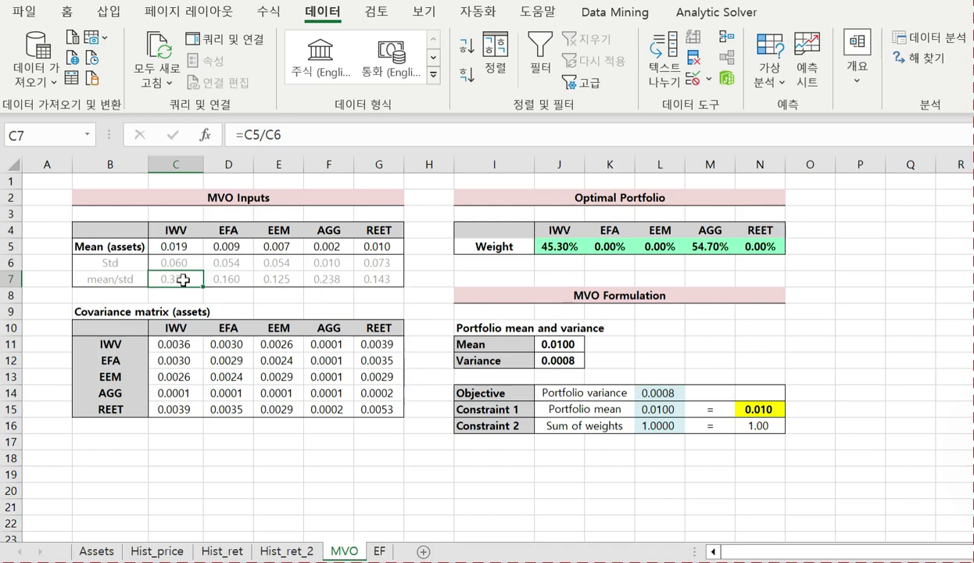
pyautogui.click(327, 277)
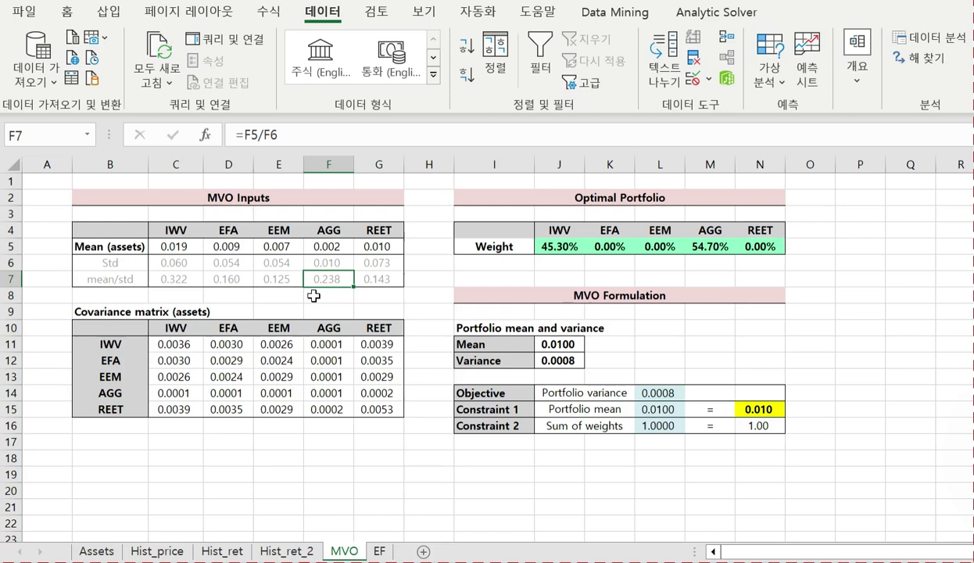
pyautogui.click(548, 245)
pyautogui.click(703, 247)
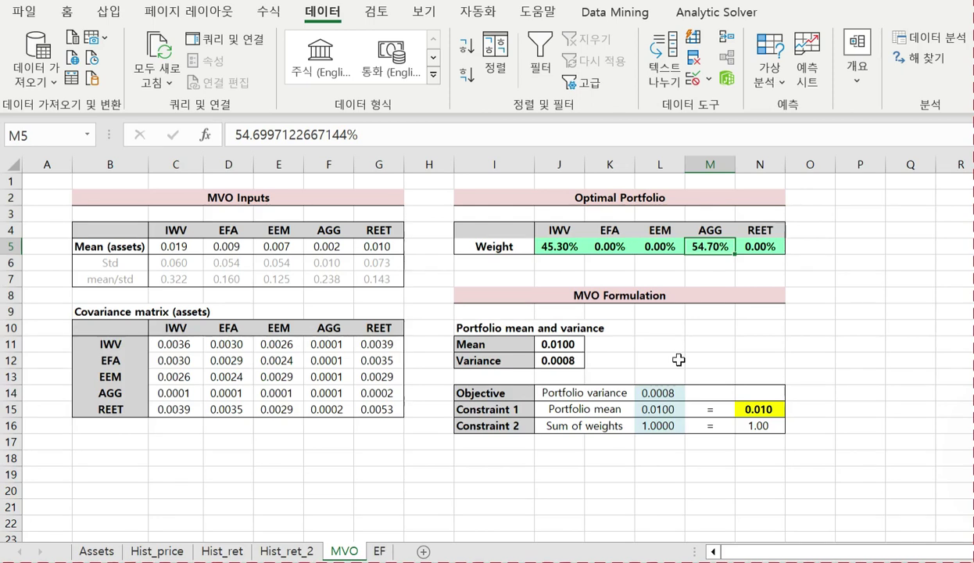
pyautogui.click(649, 387)
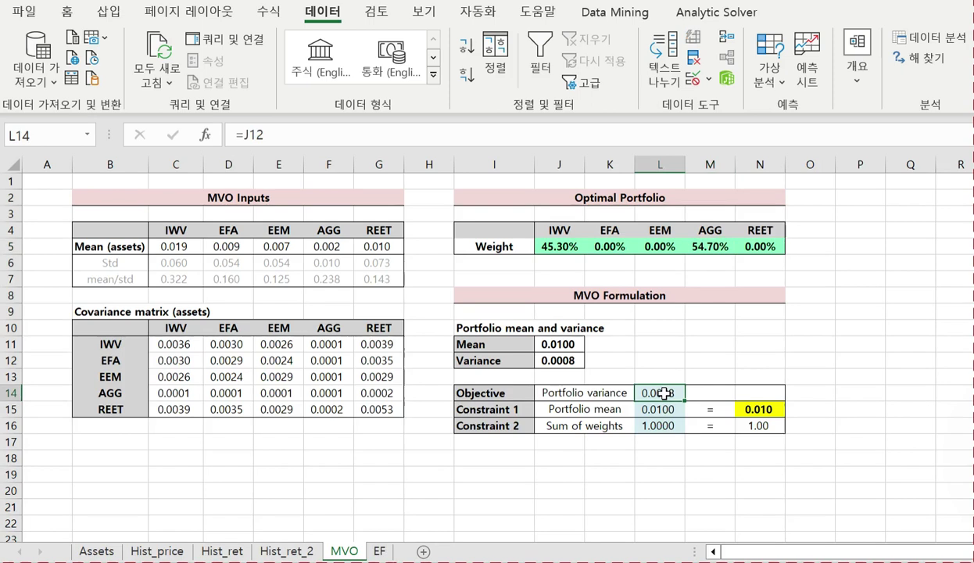
pyautogui.click(698, 348)
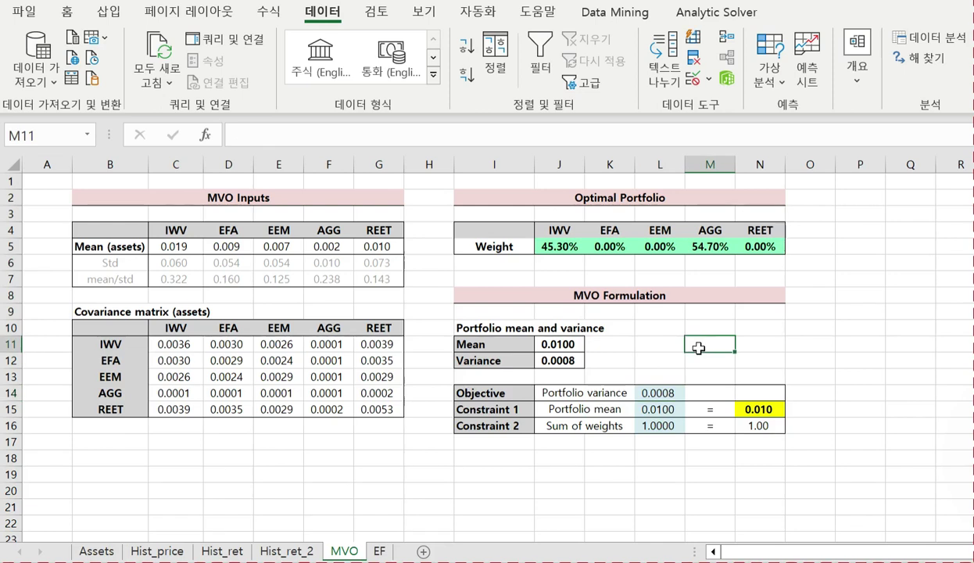
# - Review the asset means in C5:G5 and set the target portfolio mean in N15 to 0.015
pyautogui.moveTo(176, 247); pyautogui.dragTo(379, 253)
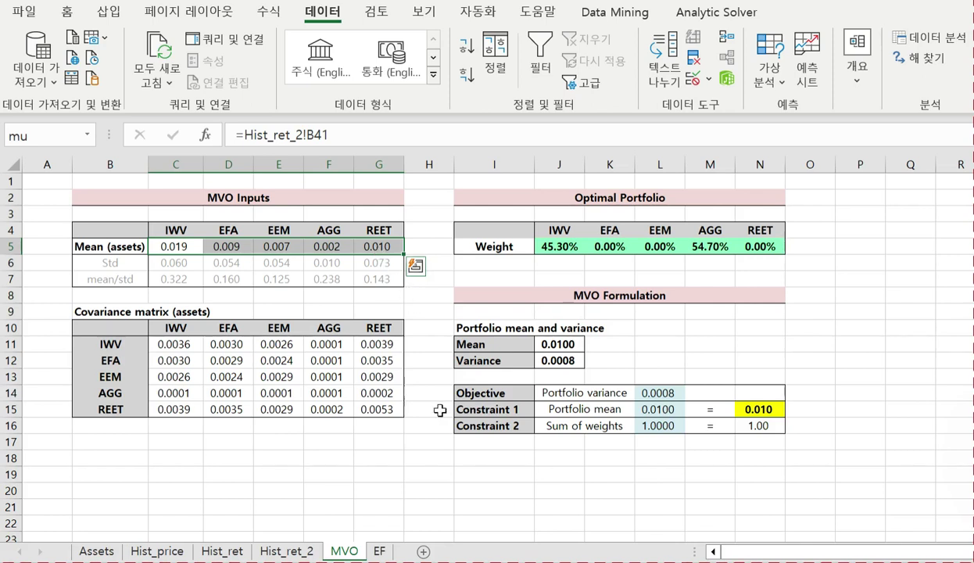
pyautogui.click(411, 459)
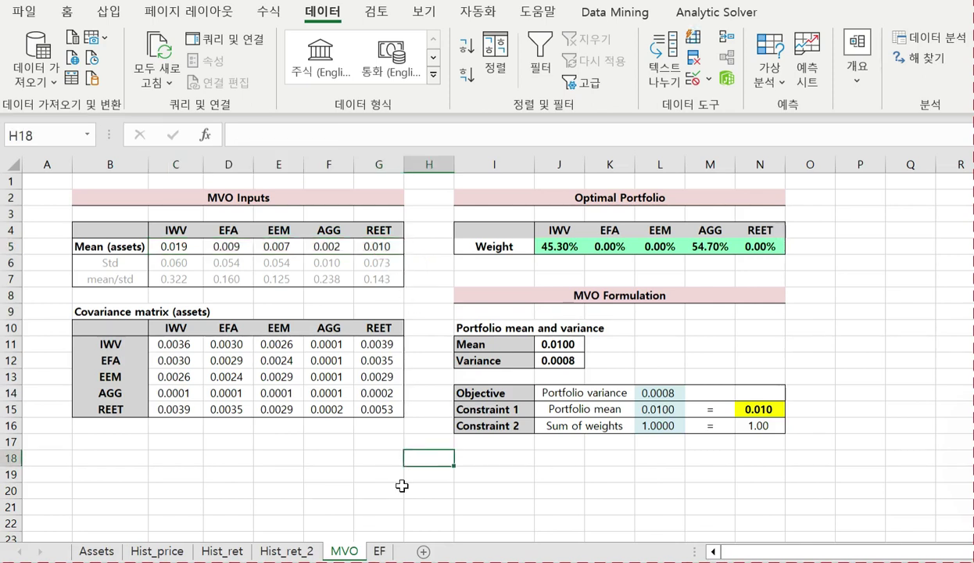
pyautogui.click(756, 412)
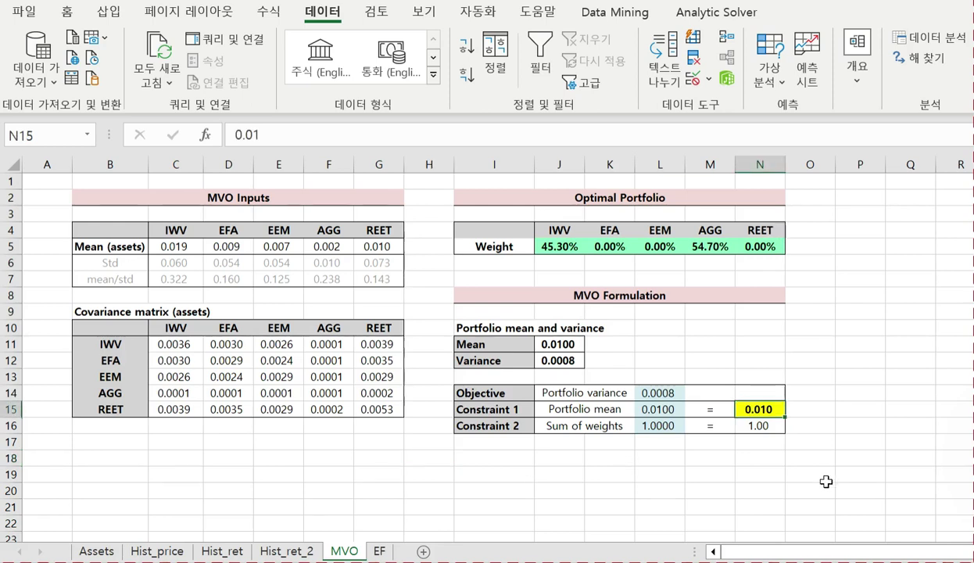
pyautogui.write('0.015')
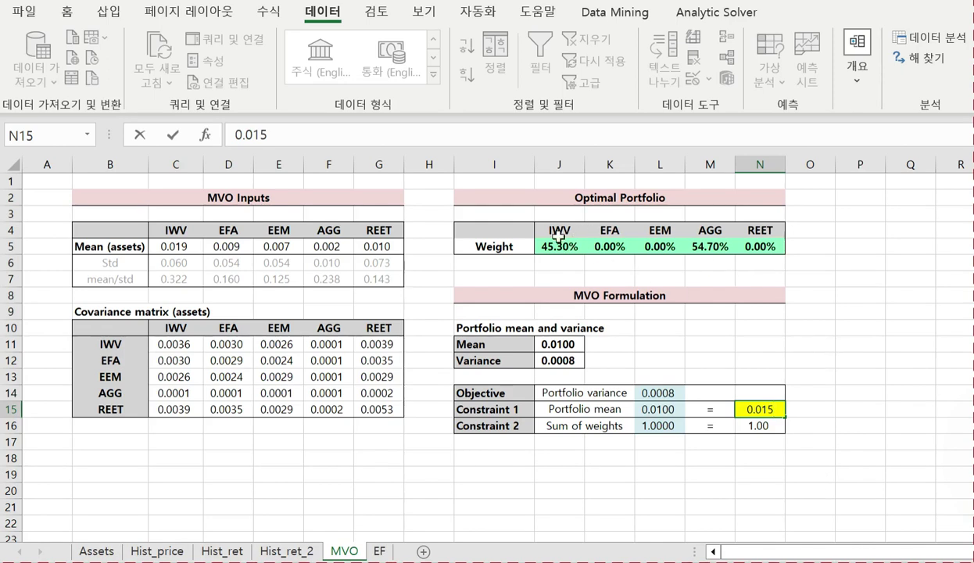
pyautogui.moveTo(539, 244); pyautogui.dragTo(757, 248)
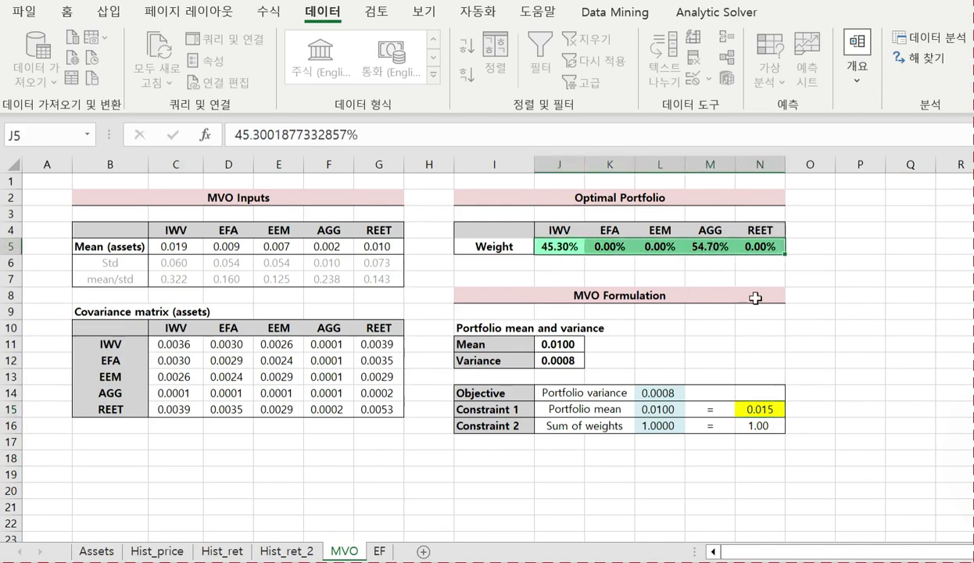
pyautogui.click(766, 346)
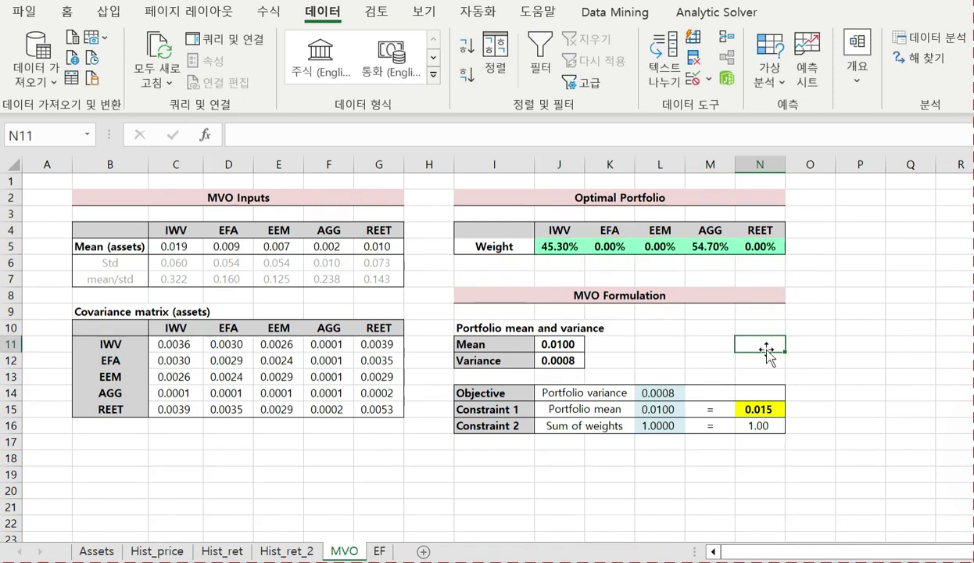
# - Open the EF sheet and examine the mean of each of portfolios 1 to 4
pyautogui.click(379, 551)
pyautogui.click(351, 456)
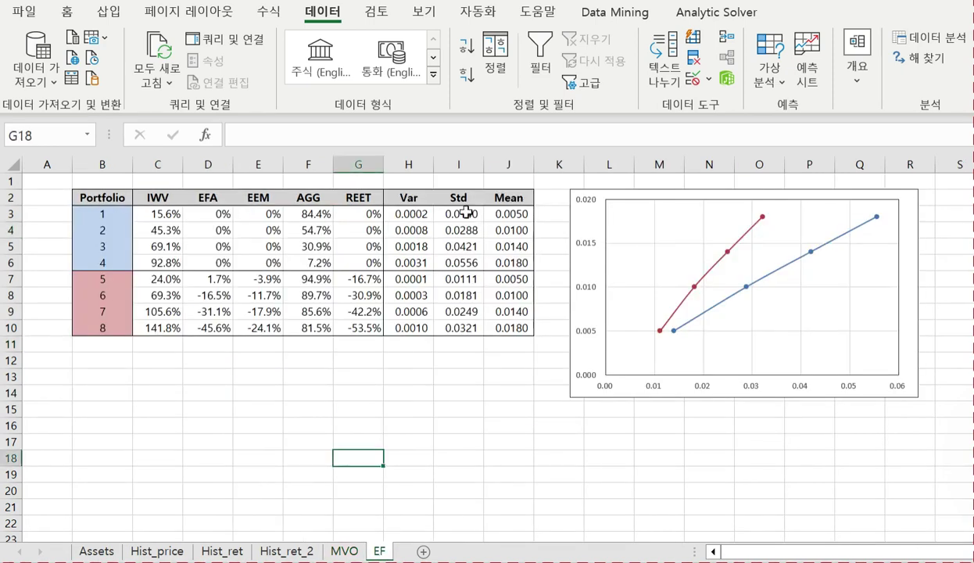
pyautogui.click(512, 216)
pyautogui.moveTo(512, 216); pyautogui.dragTo(517, 263)
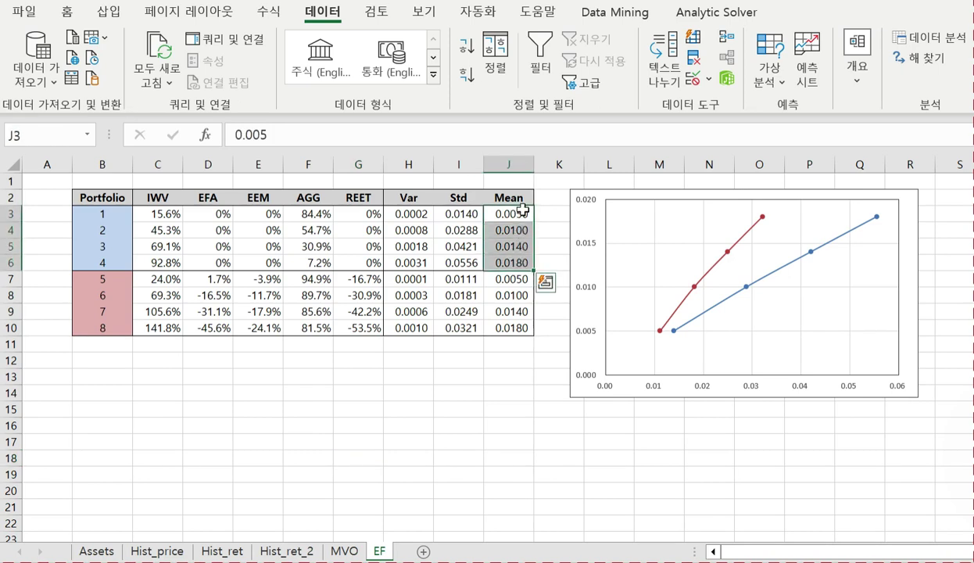
pyautogui.click(523, 260)
pyautogui.click(523, 212)
pyautogui.click(523, 231)
pyautogui.click(523, 246)
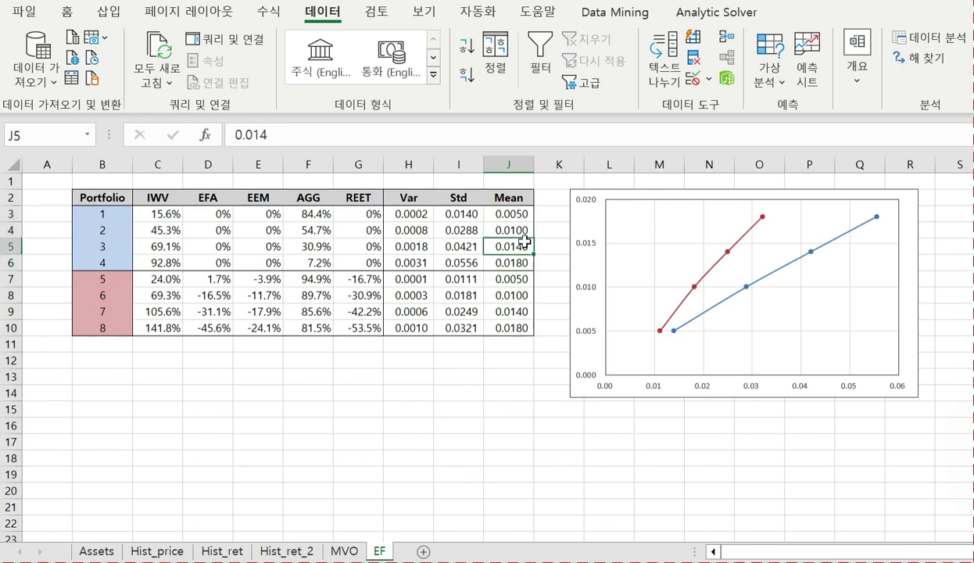
pyautogui.click(520, 261)
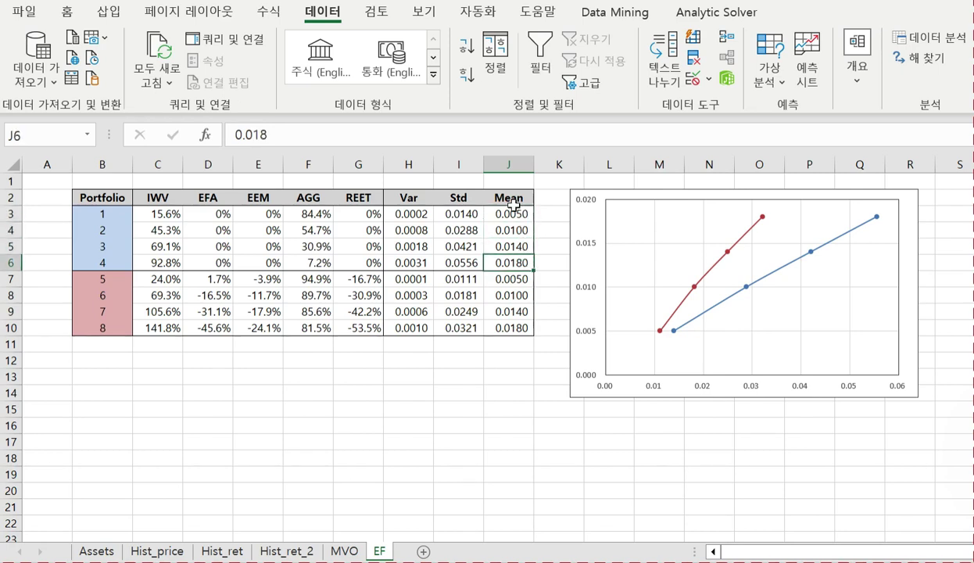
# - Examine the asset weights of portfolios 1 to 4 and the blue efficient frontier curve plotted from them
pyautogui.moveTo(161, 215); pyautogui.dragTo(352, 265)
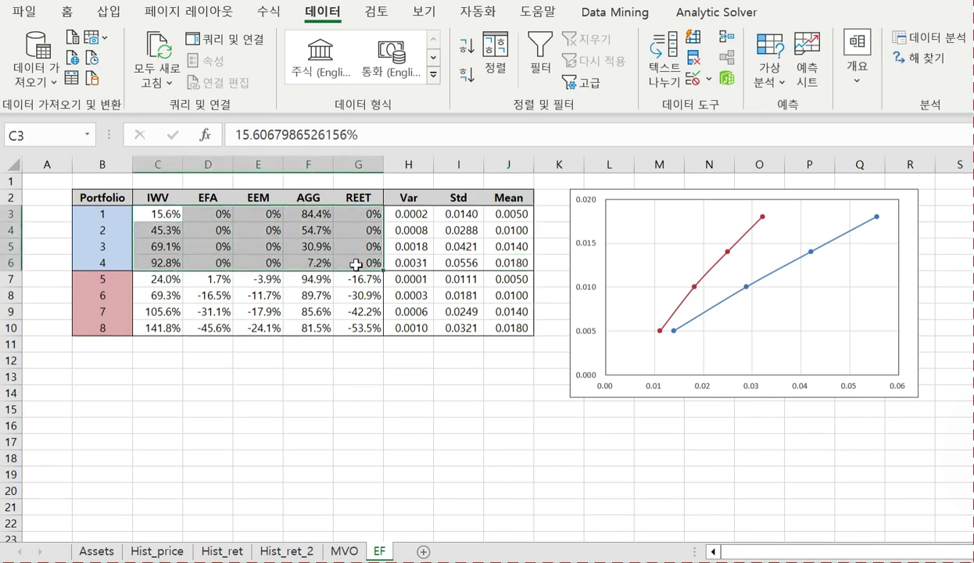
pyautogui.click(402, 402)
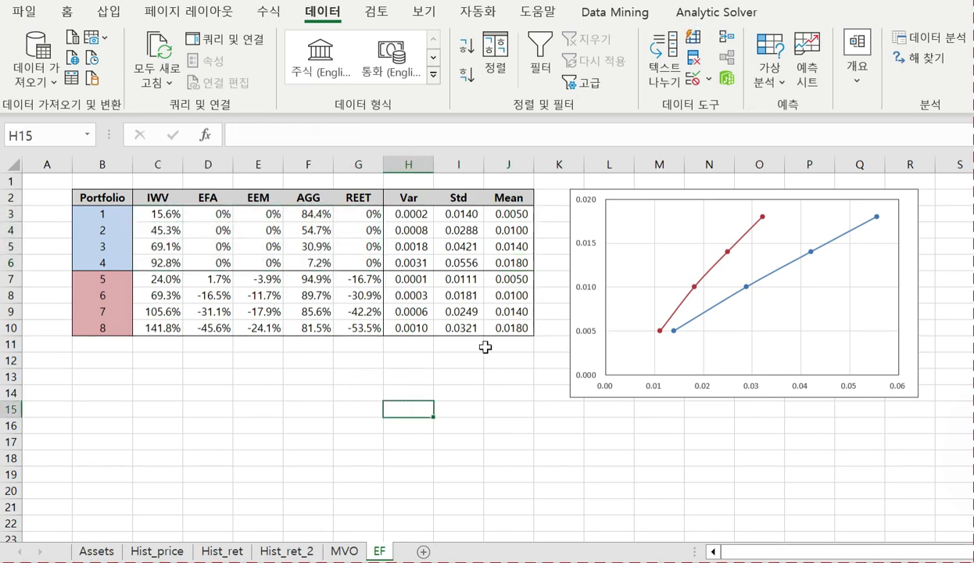
pyautogui.click(723, 308)
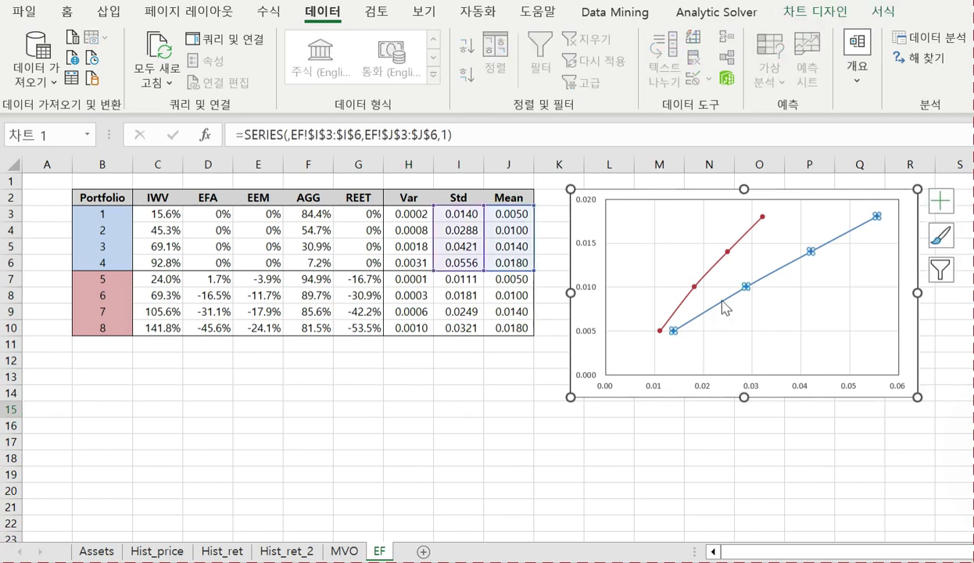
pyautogui.click(461, 358)
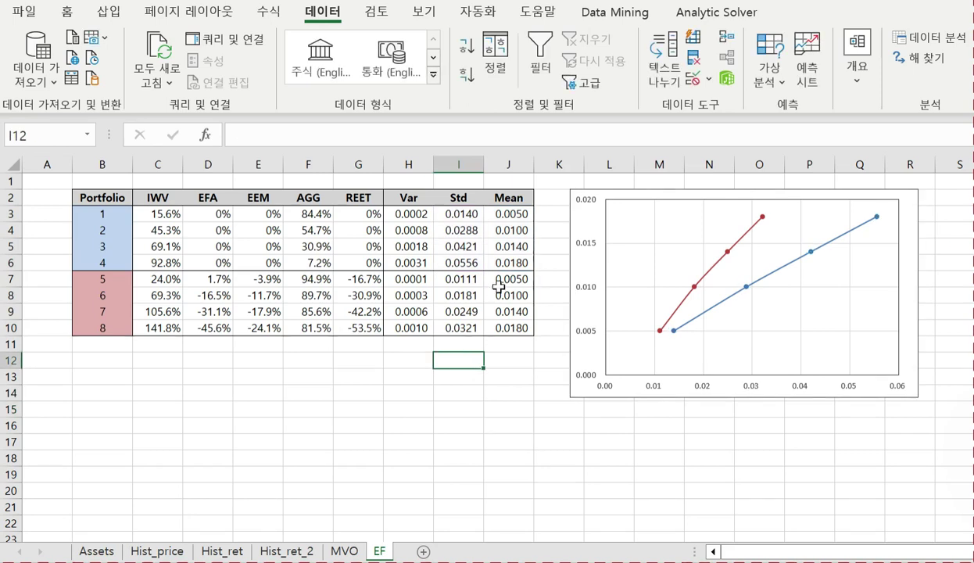
# - Examine the means and weights of portfolios 5 to 8, their red frontier curve, and the whole Mean column
pyautogui.click(512, 279)
pyautogui.moveTo(511, 278); pyautogui.dragTo(512, 327)
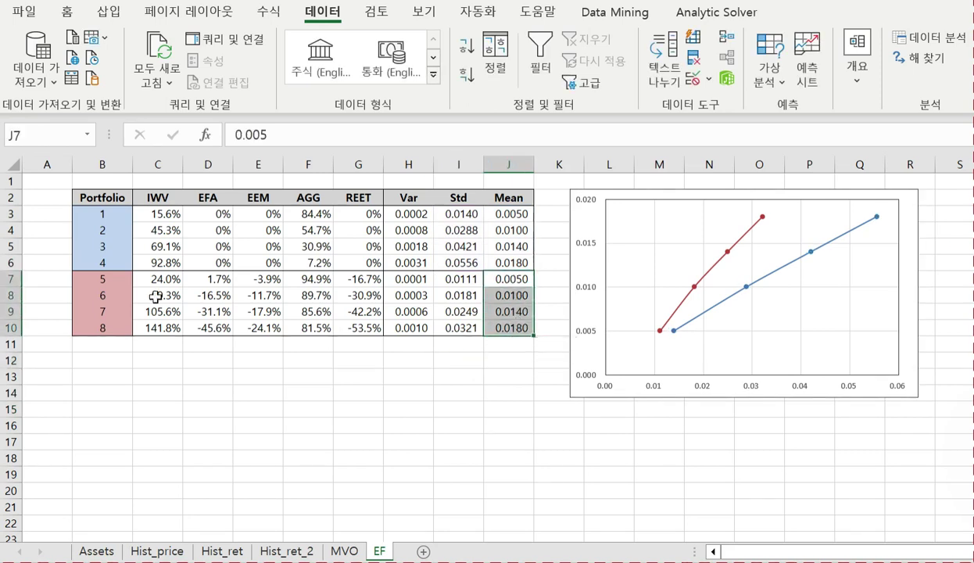
pyautogui.moveTo(164, 287); pyautogui.dragTo(362, 327)
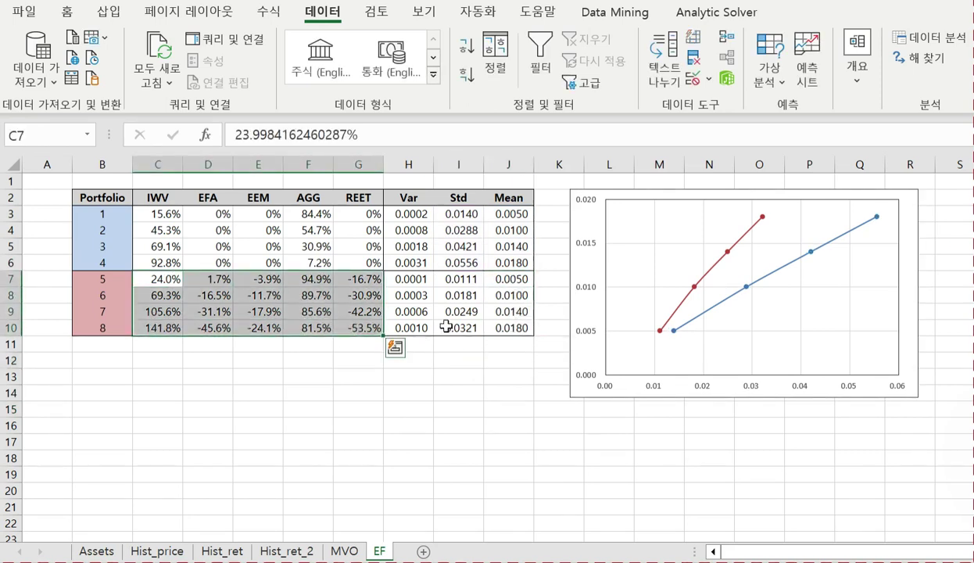
pyautogui.click(704, 275)
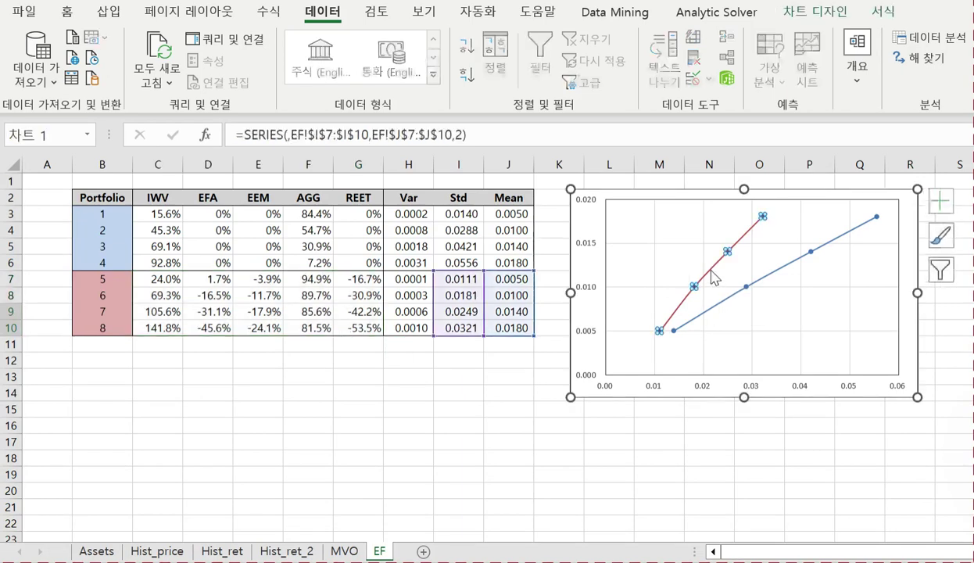
pyautogui.click(459, 388)
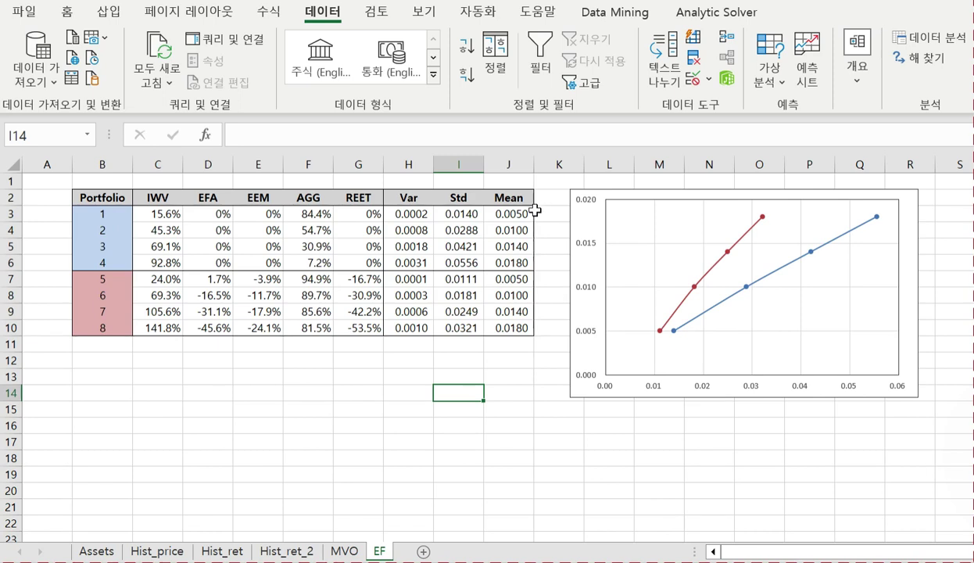
pyautogui.moveTo(516, 214); pyautogui.dragTo(509, 328)
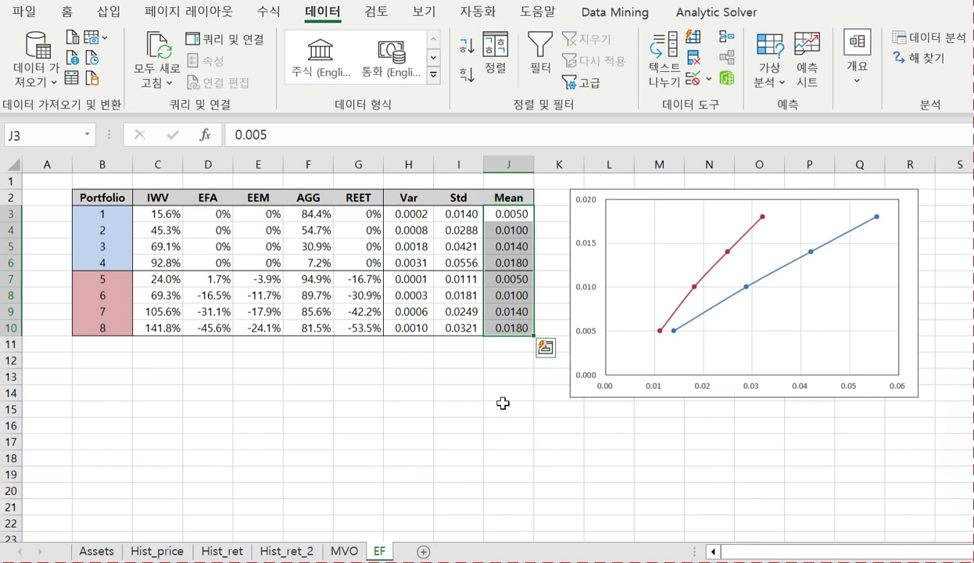
pyautogui.click(471, 395)
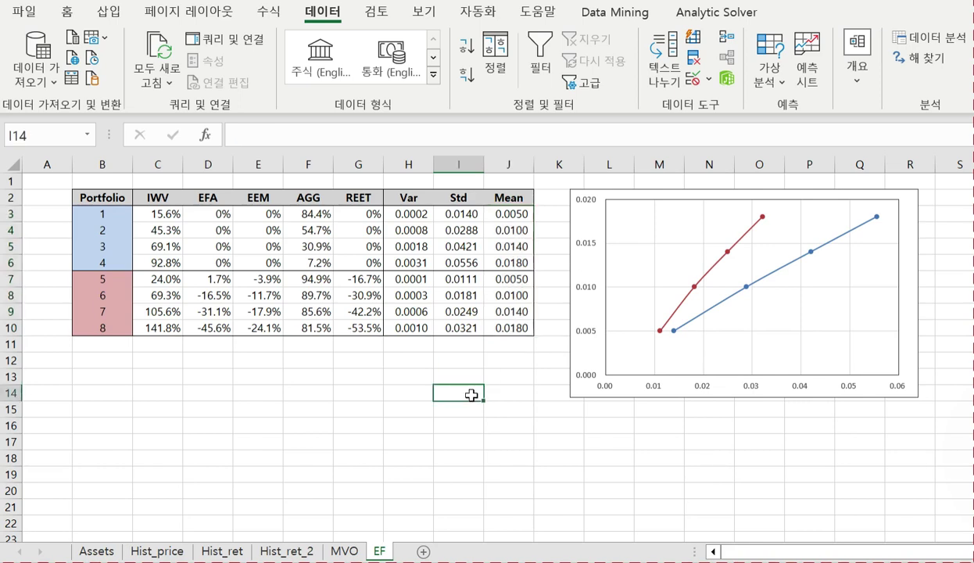